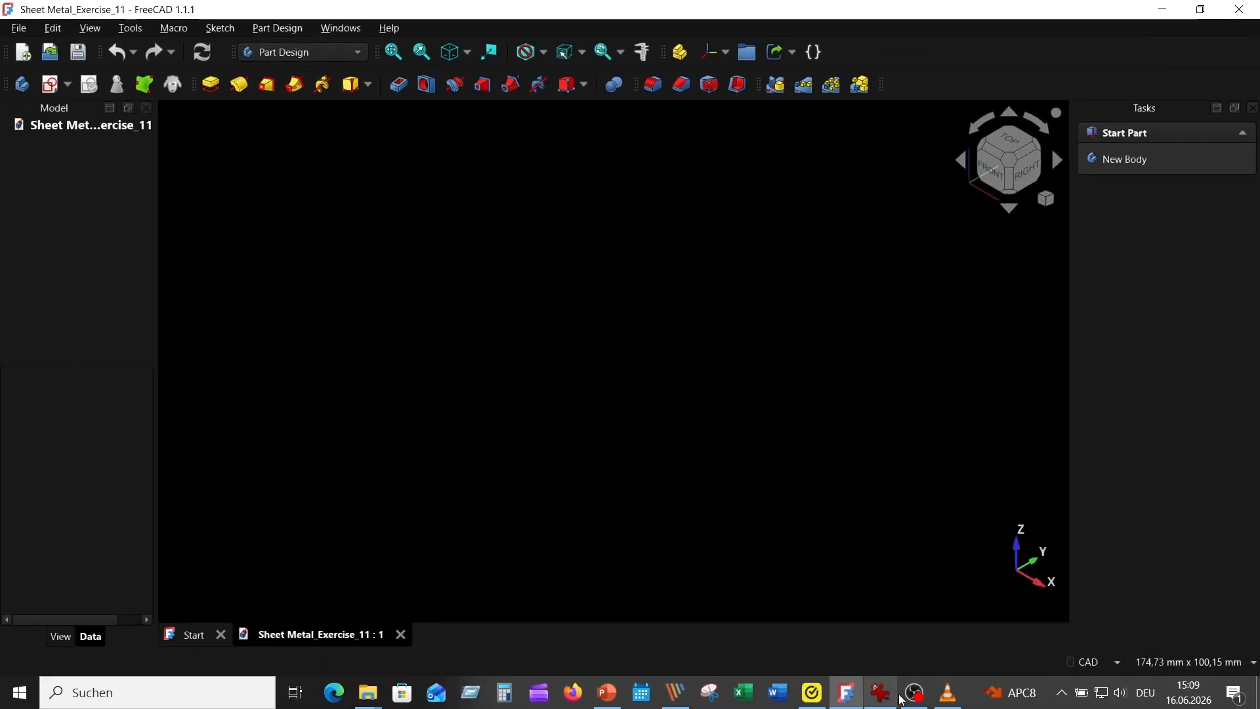
Step: Review the reference picture Picture_05.png, return to the FreeCAD document and switch to the Sheet Metal workbench
click(880, 692)
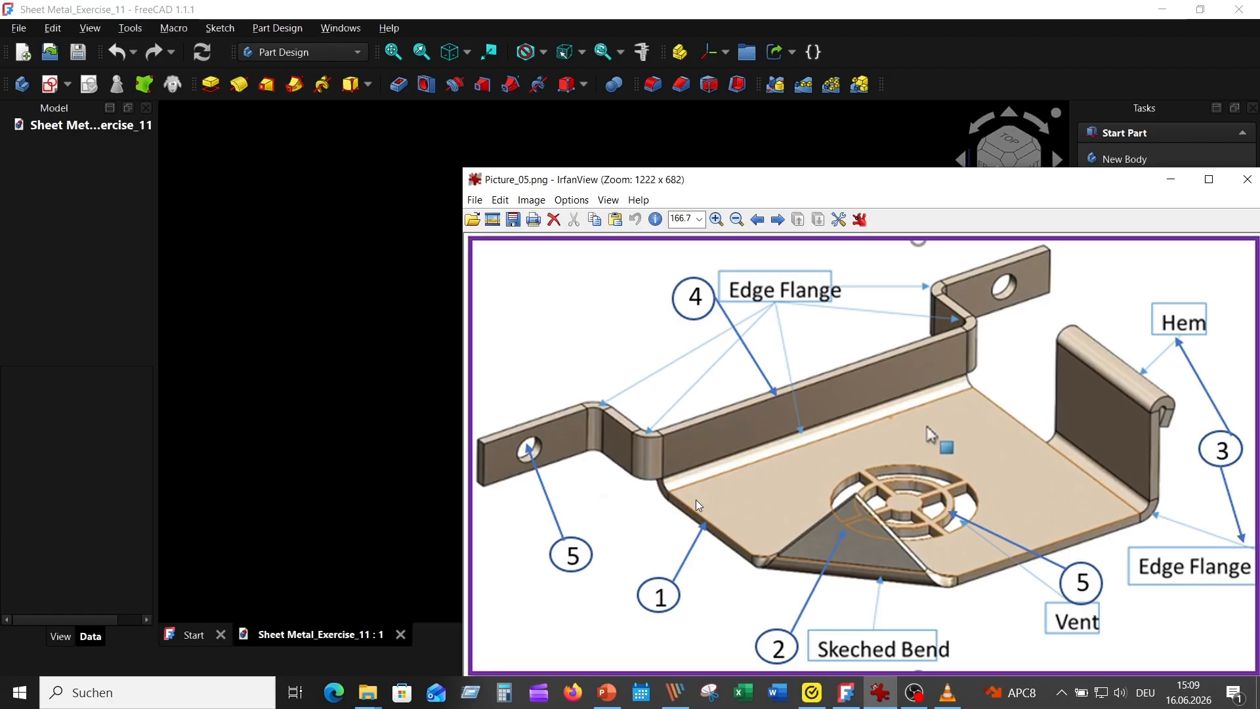
click(300, 293)
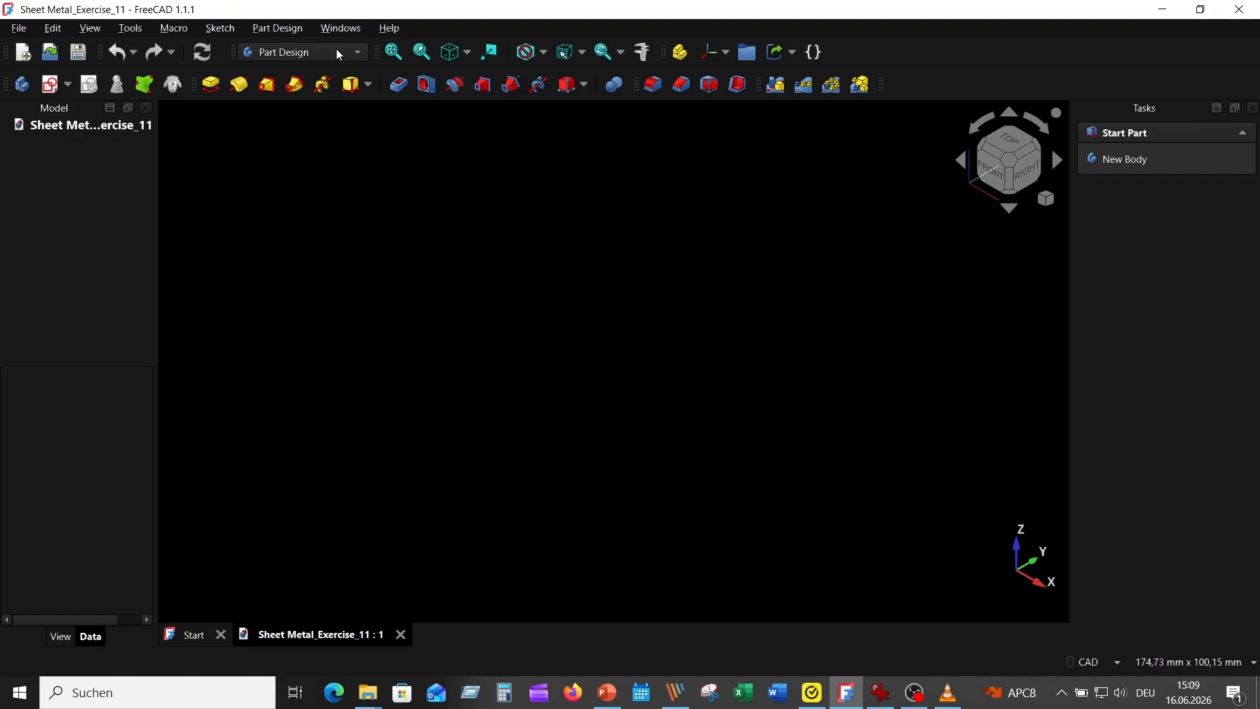
click(357, 52)
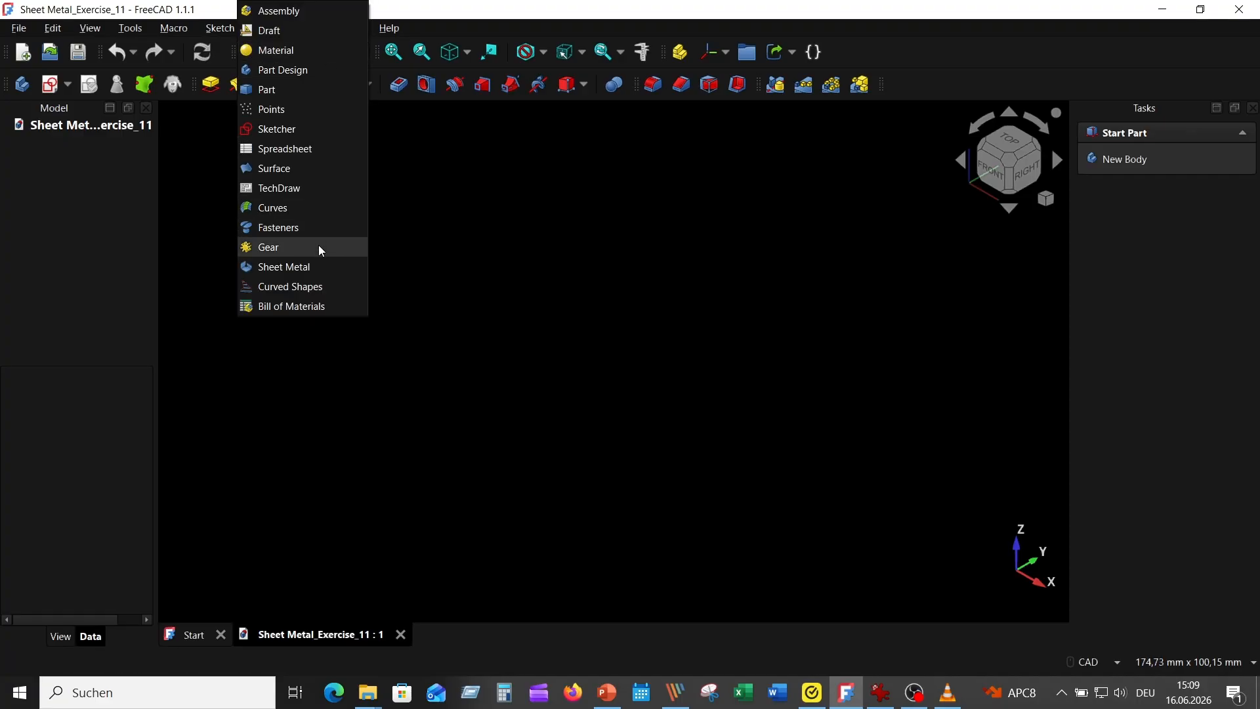
click(319, 268)
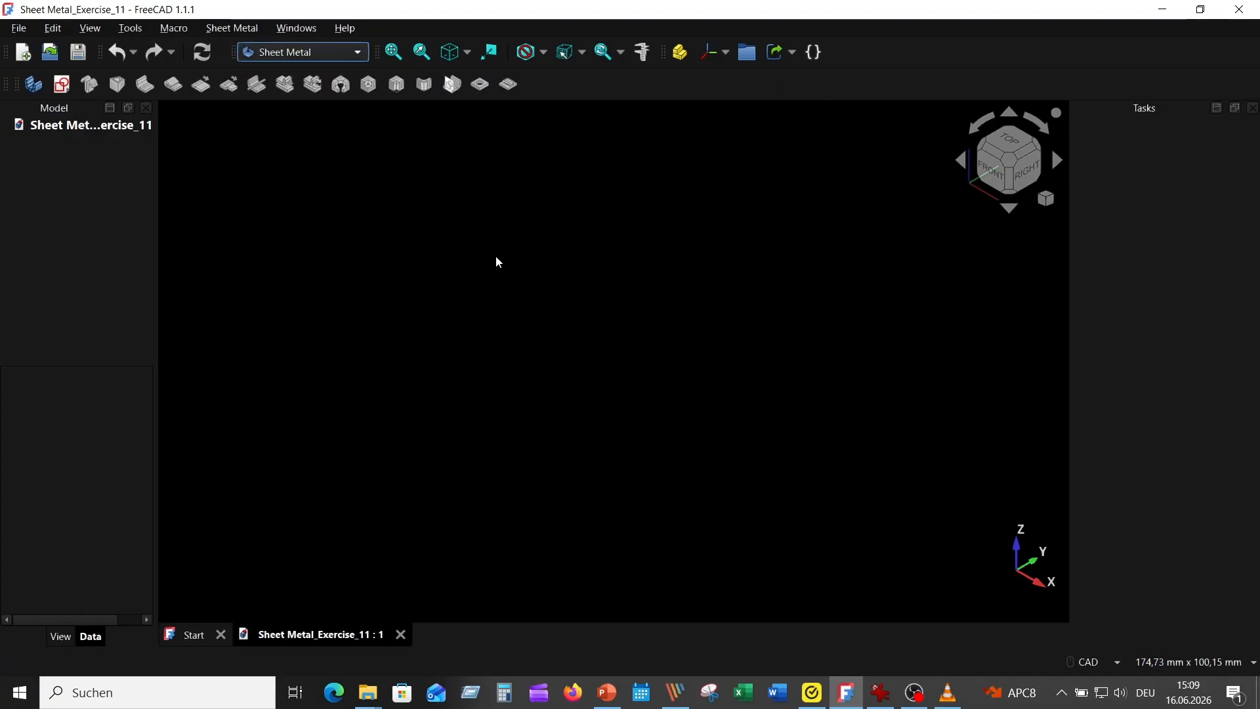
Step: Start a sheet metal base shape of type Flat with a thickness of 2 mm
click(33, 89)
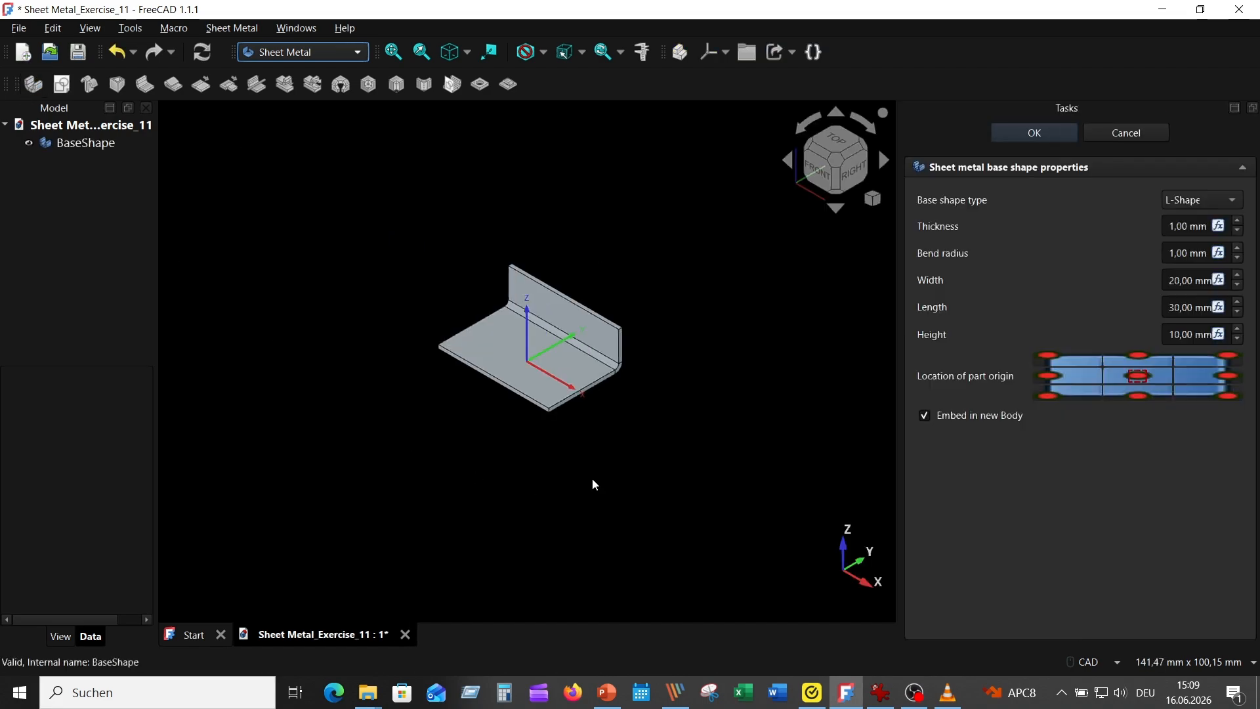
click(1211, 209)
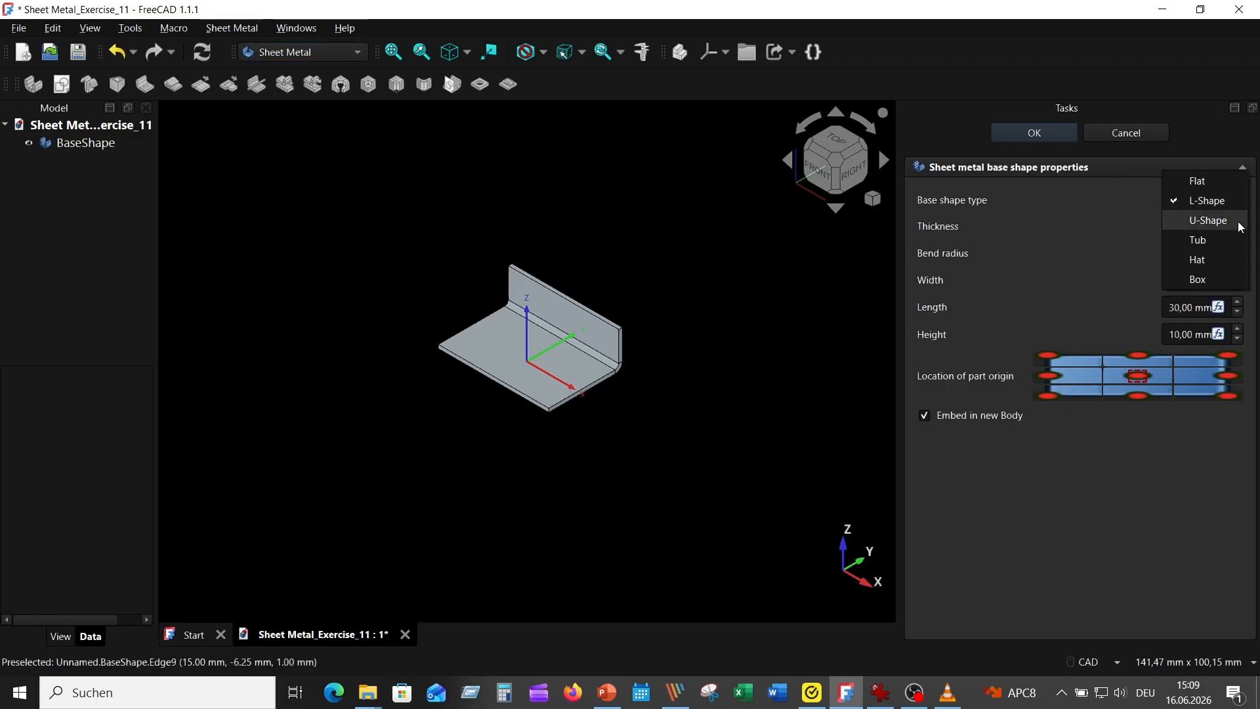
click(1198, 181)
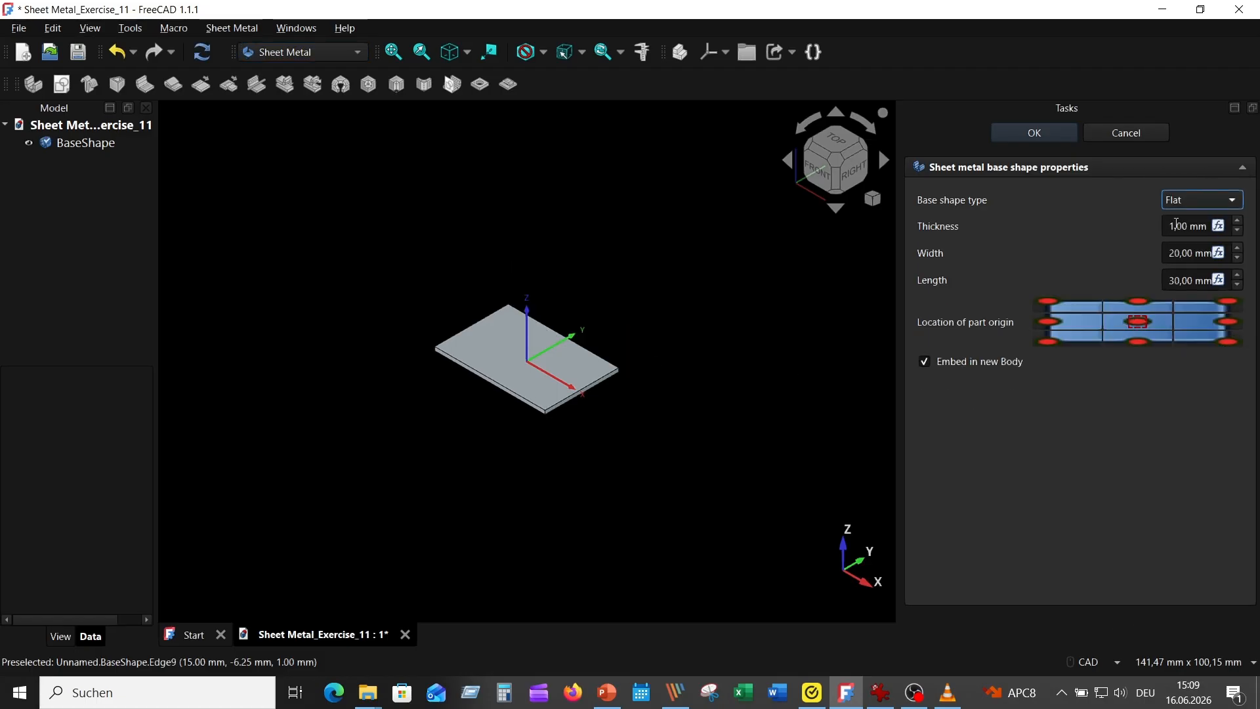
click(1167, 228)
text(2)
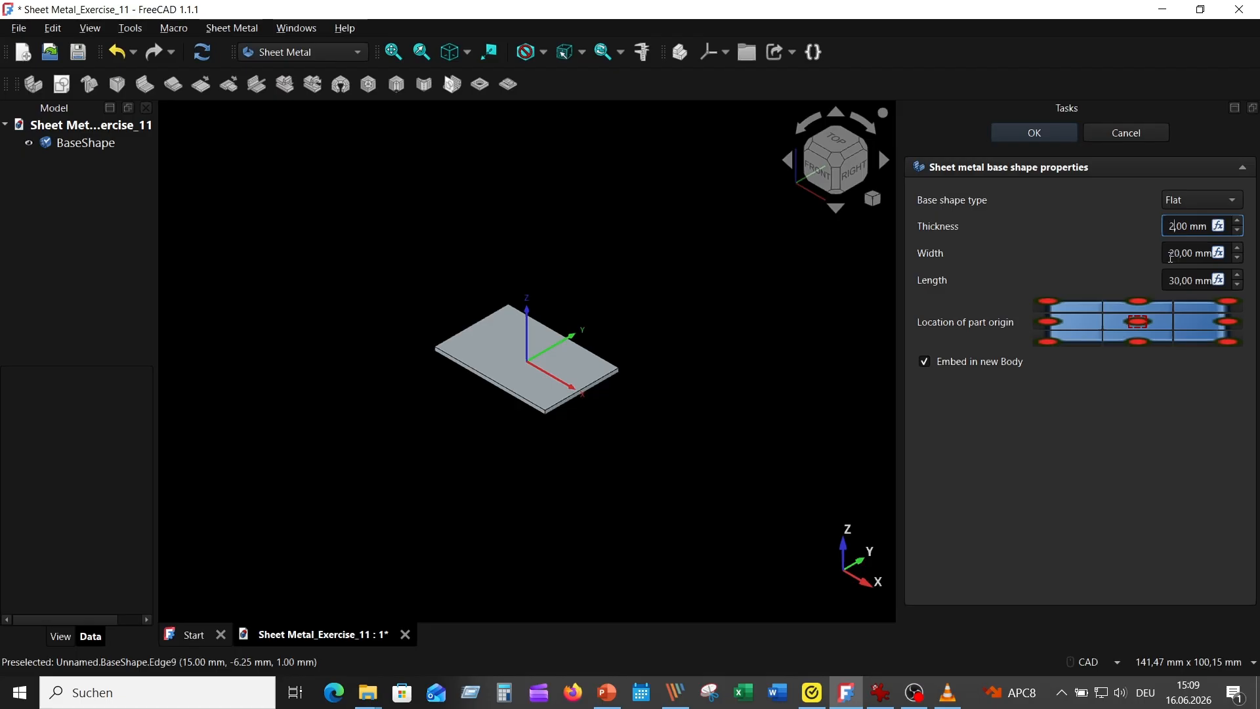
Step: Set the flat base shape's width to 60 mm and its length to 80 mm
drag(1176, 253, 1170, 253)
text(6)
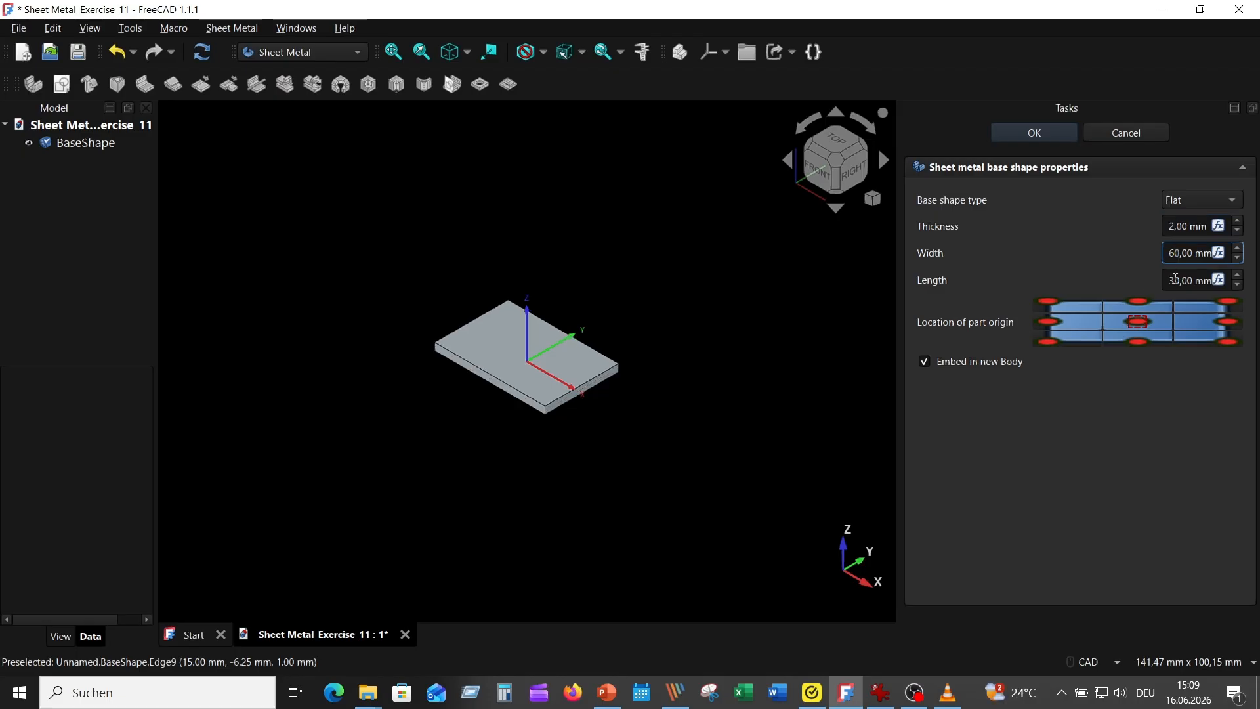
click(1168, 280)
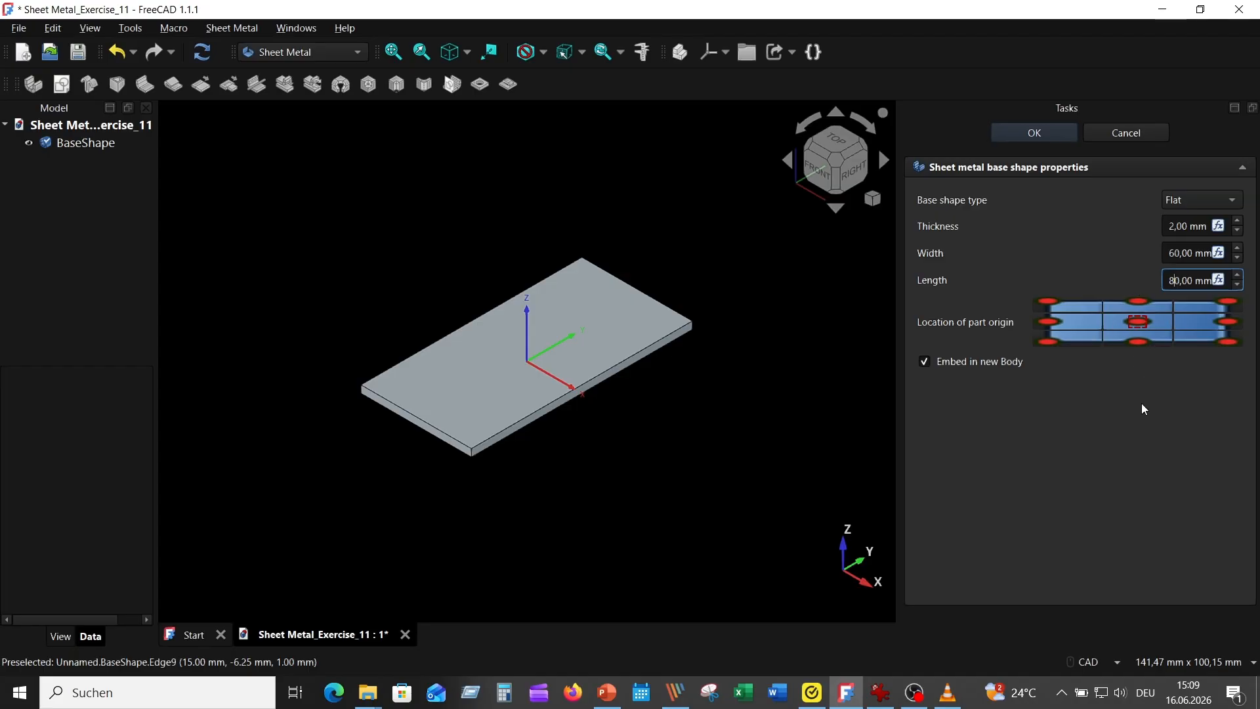
text(8)
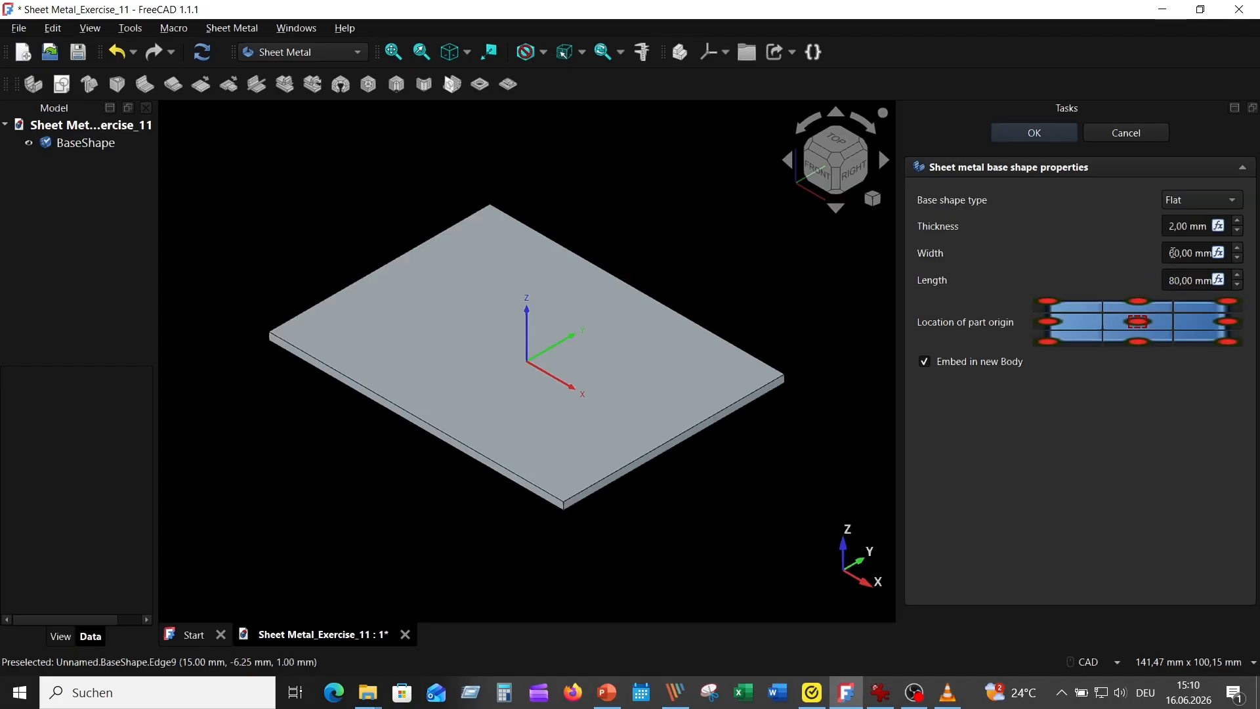
Step: Set the flat base shape's width to 80 mm and length to 60 mm, and create it in a new body
drag(1175, 253, 1128, 258)
text(8)
click(1173, 281)
key(Delete)
text(6)
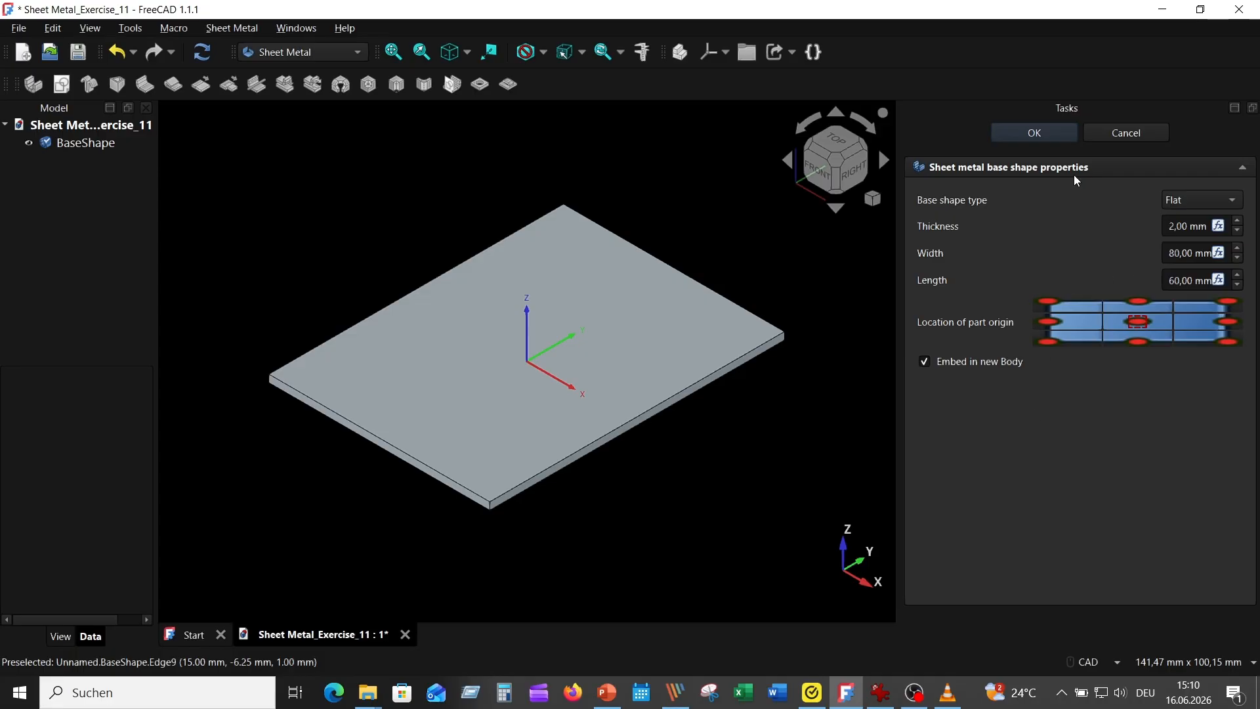
click(1037, 134)
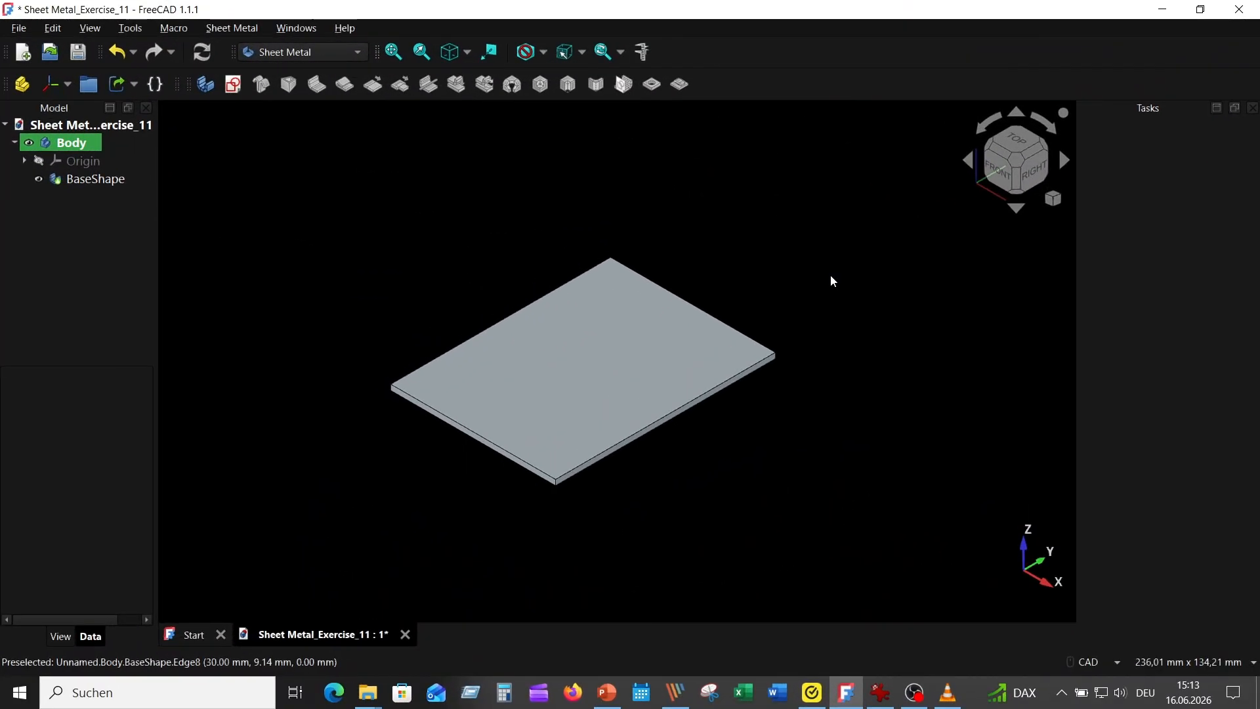
Step: Following the reference picture, sketch a diagonal bend line on the plate's top face across its +X/-Y corner, extending past both edges to about (37, -14) mm
click(881, 693)
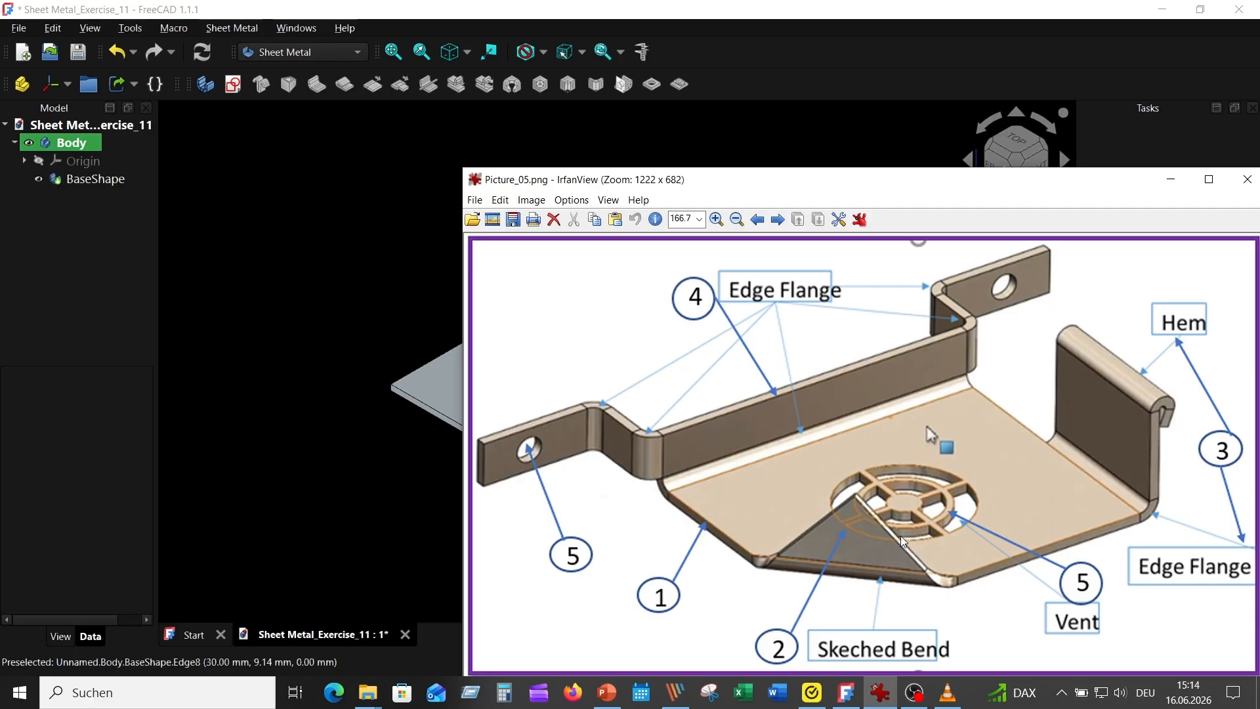
click(361, 237)
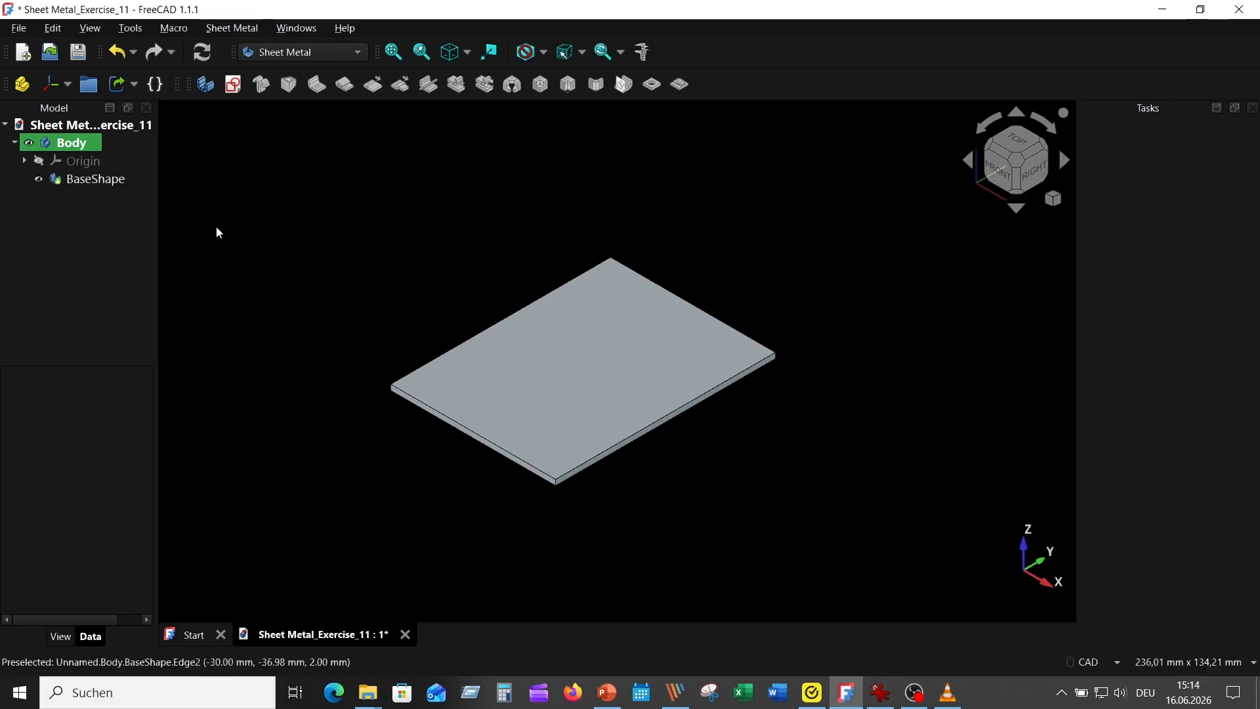
click(509, 357)
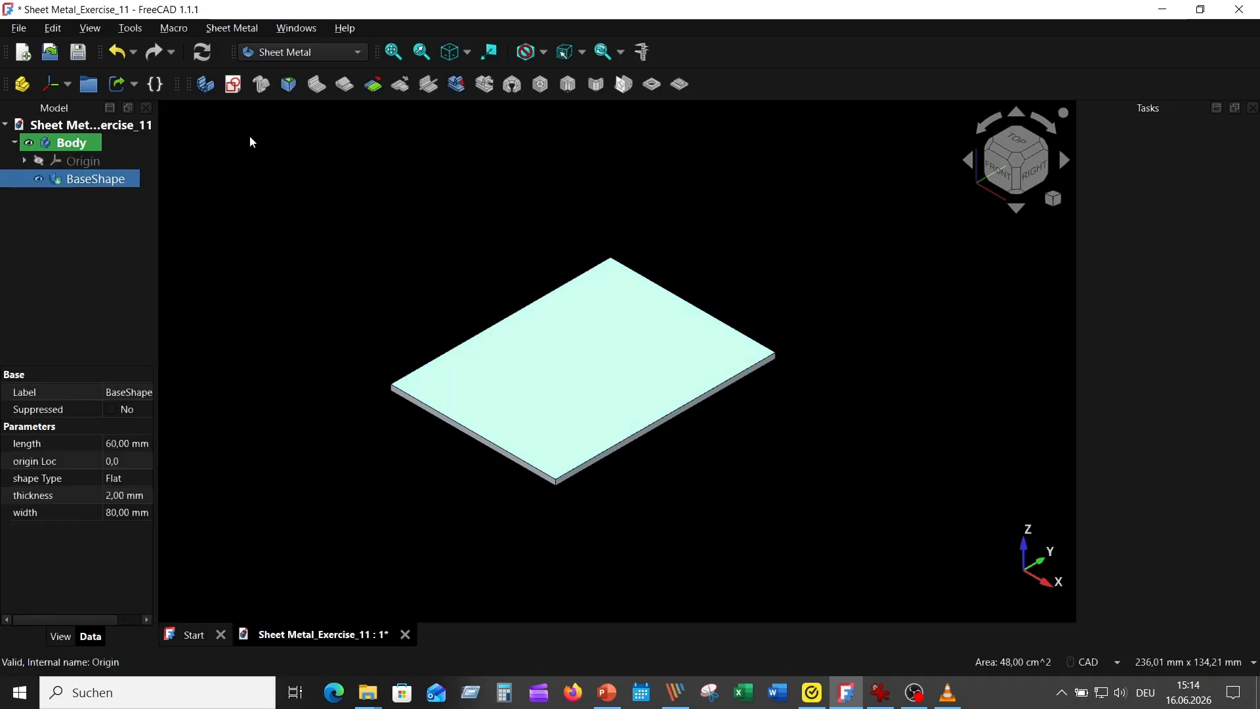
click(235, 83)
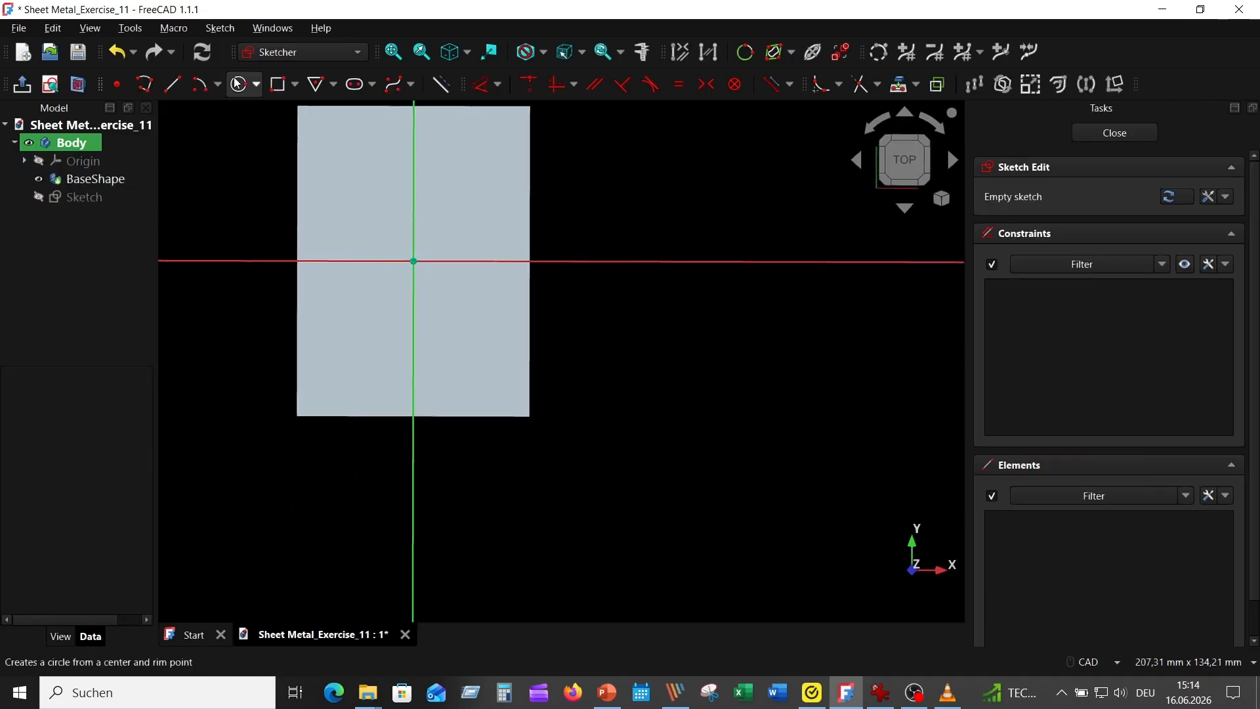
click(172, 84)
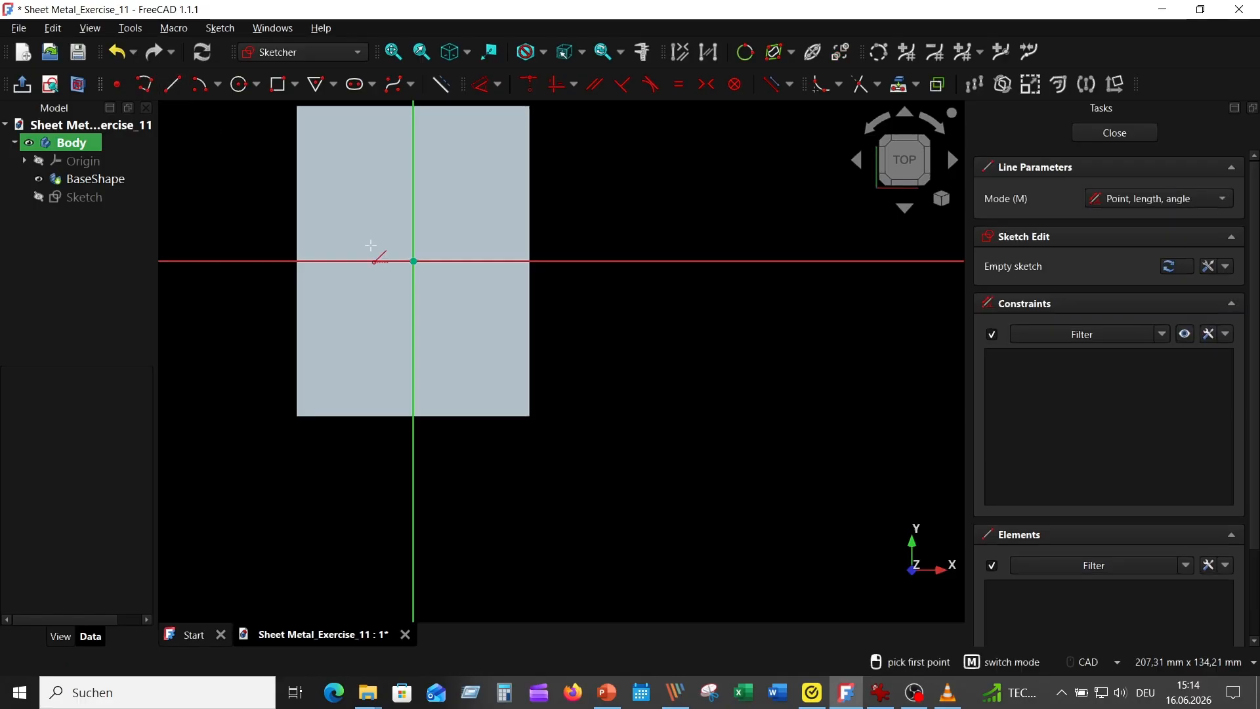
click(442, 429)
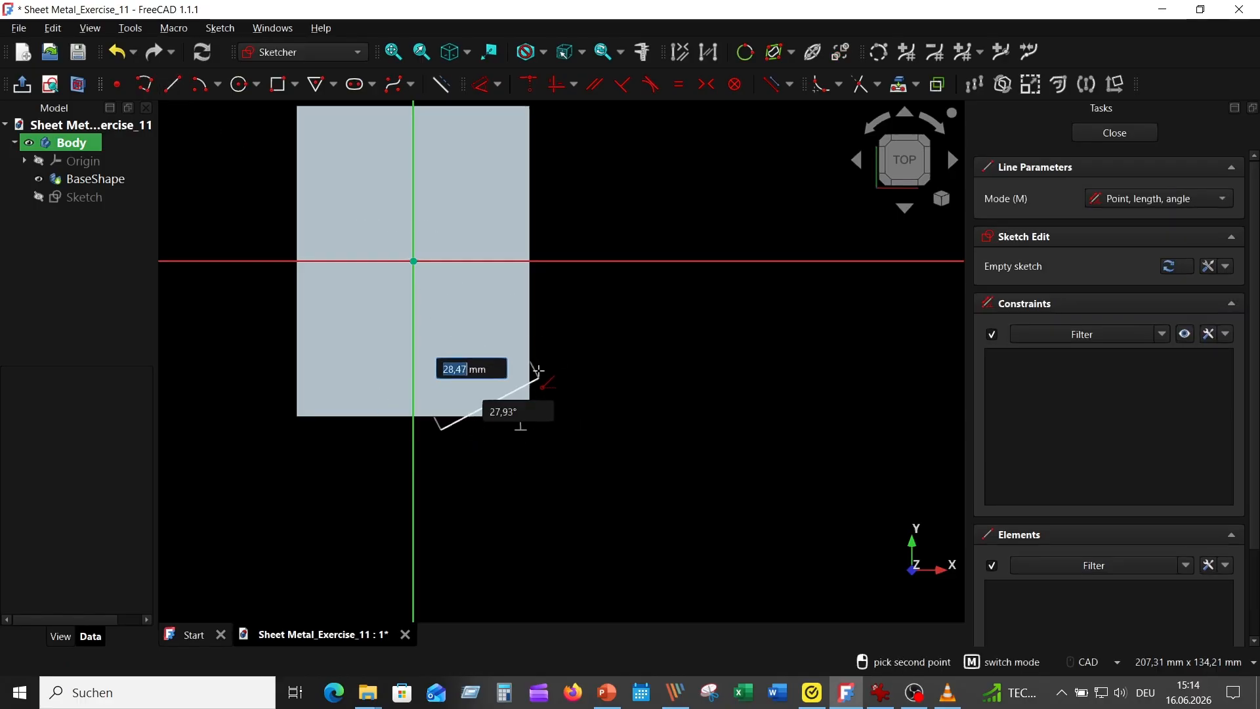
click(558, 317)
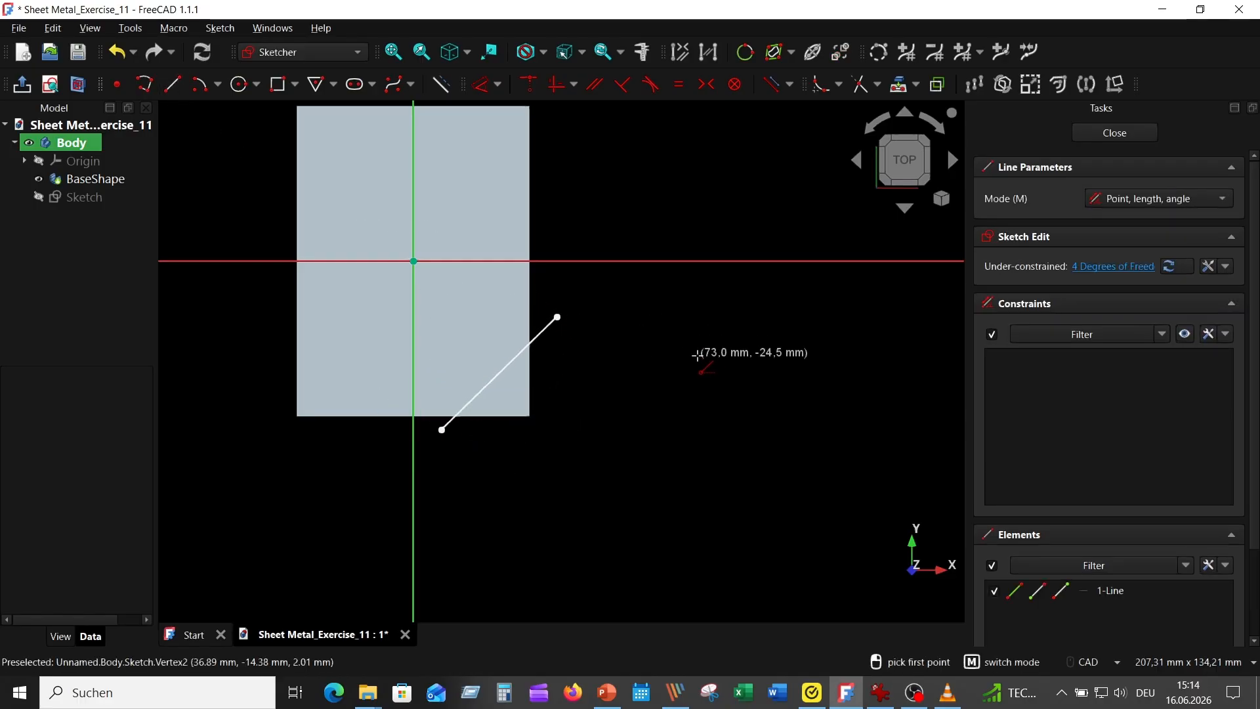
click(1116, 133)
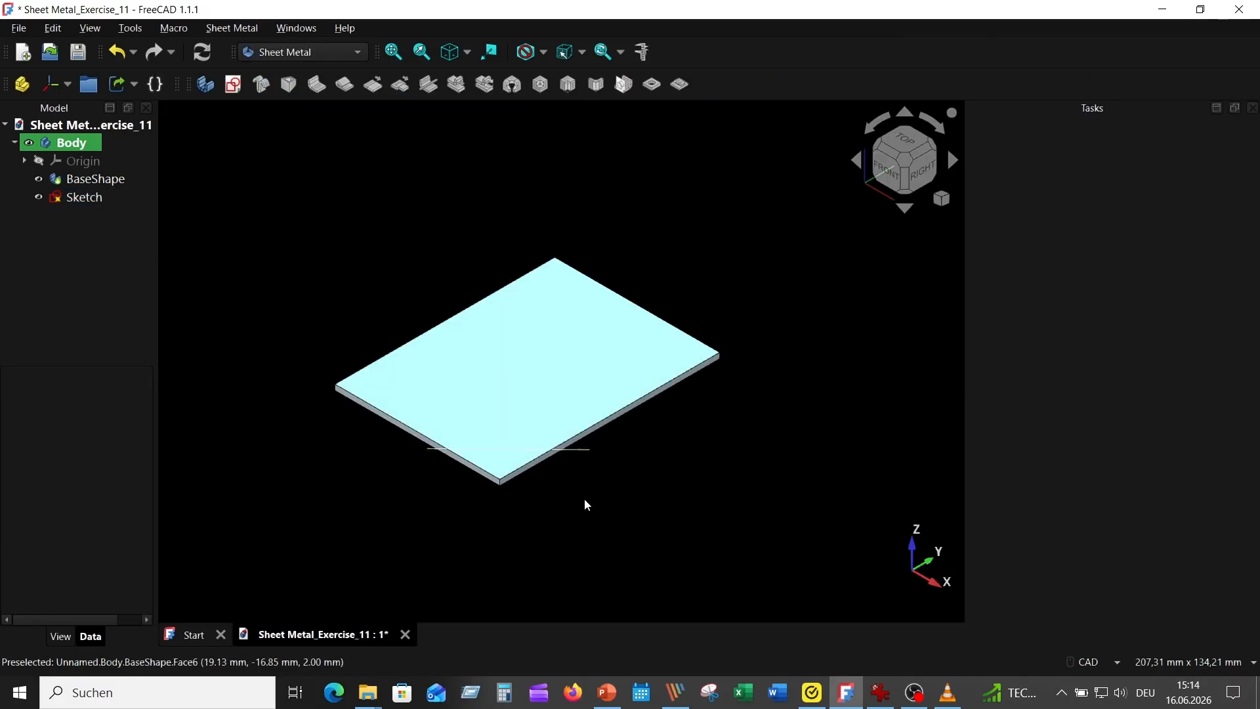
Step: Fold the plate's corner upward along the sketched line with a 2 mm bend radius, 90° angle and Intersection of Planes position
click(523, 349)
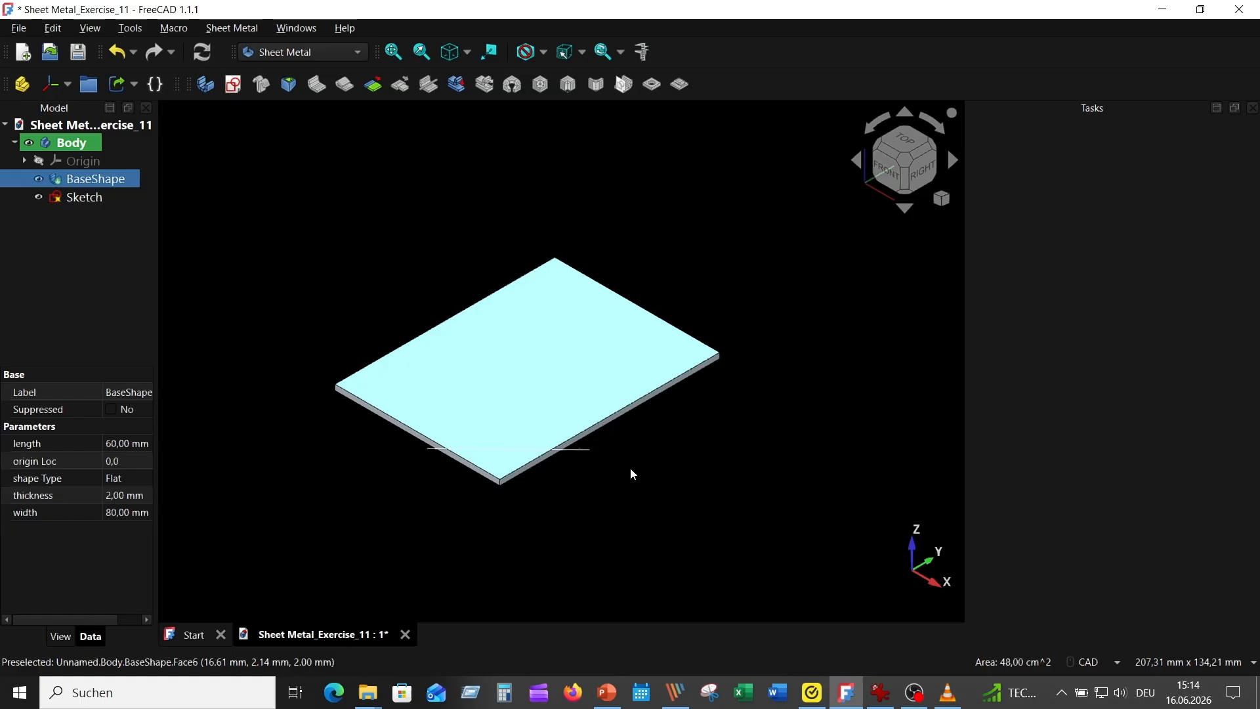
ctrl+click(584, 450)
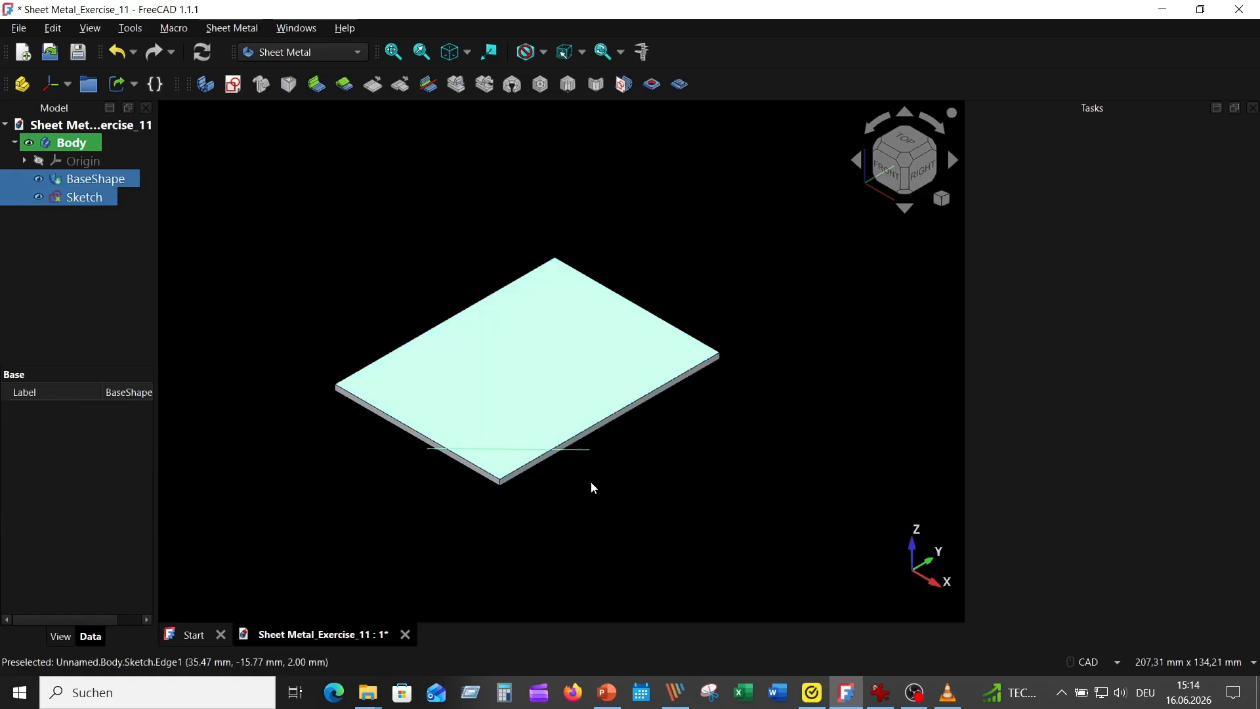
click(428, 84)
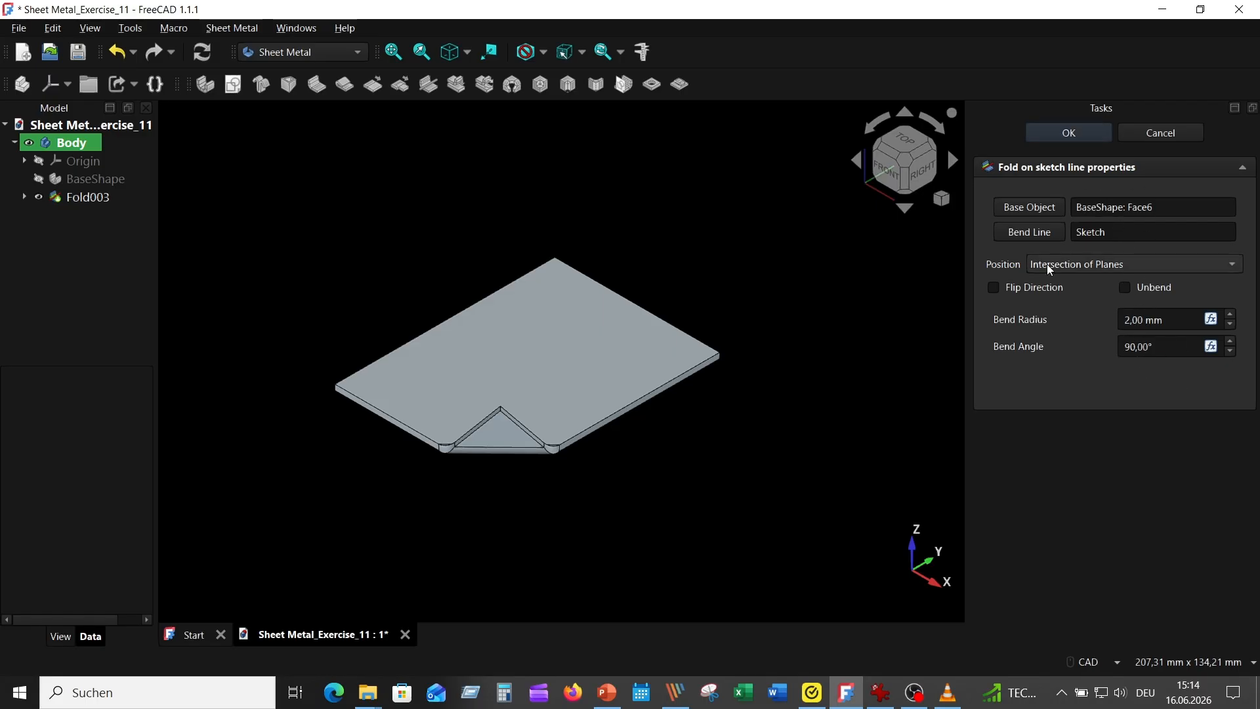
click(994, 288)
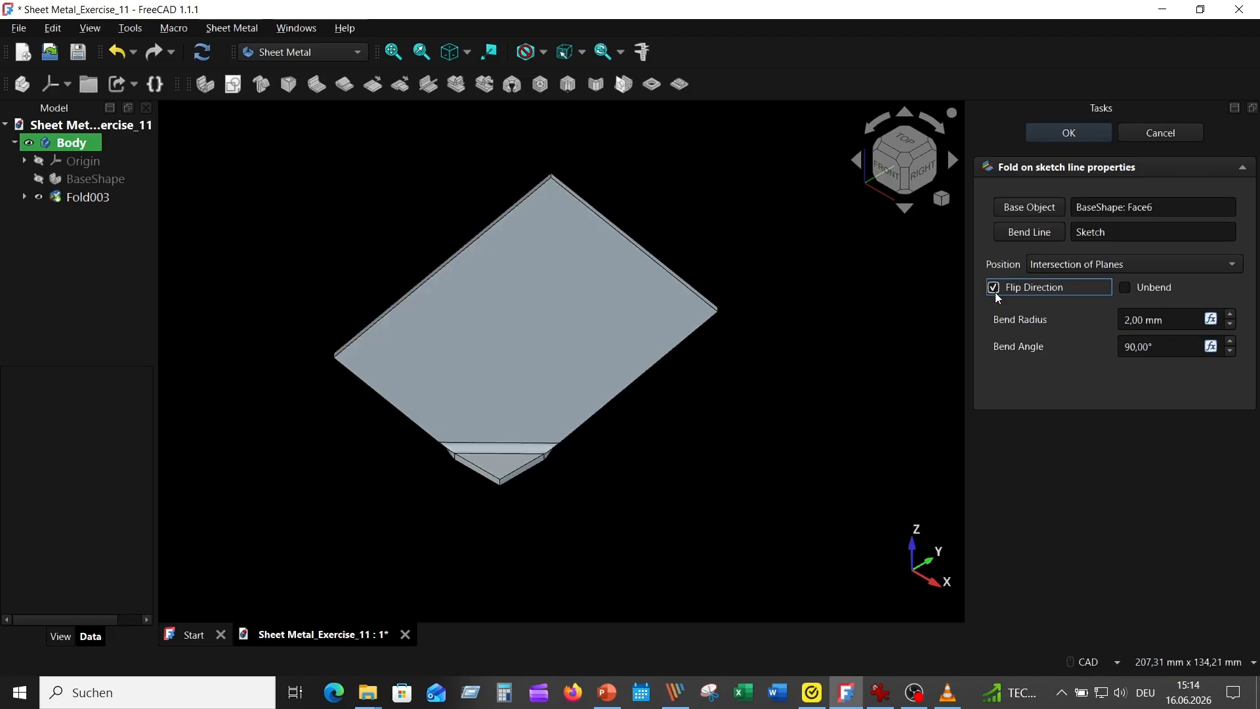
click(1002, 290)
click(1069, 134)
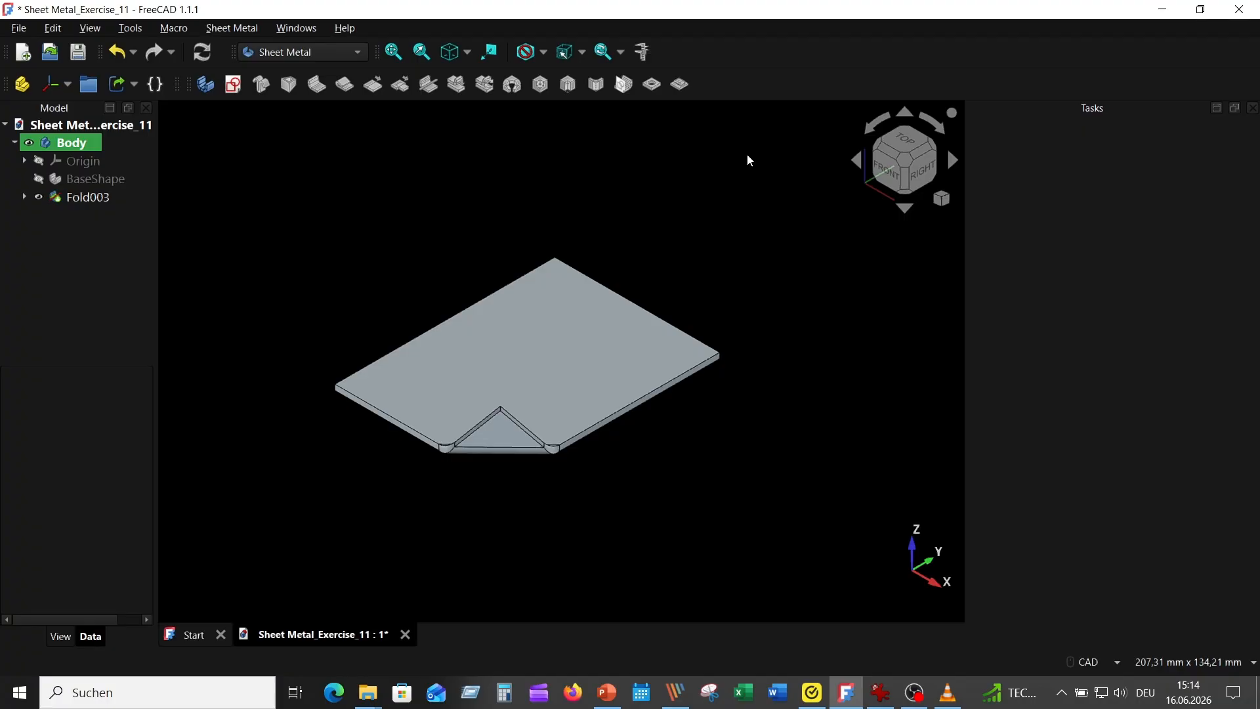
middle_drag(747, 160, 760, 192)
click(457, 53)
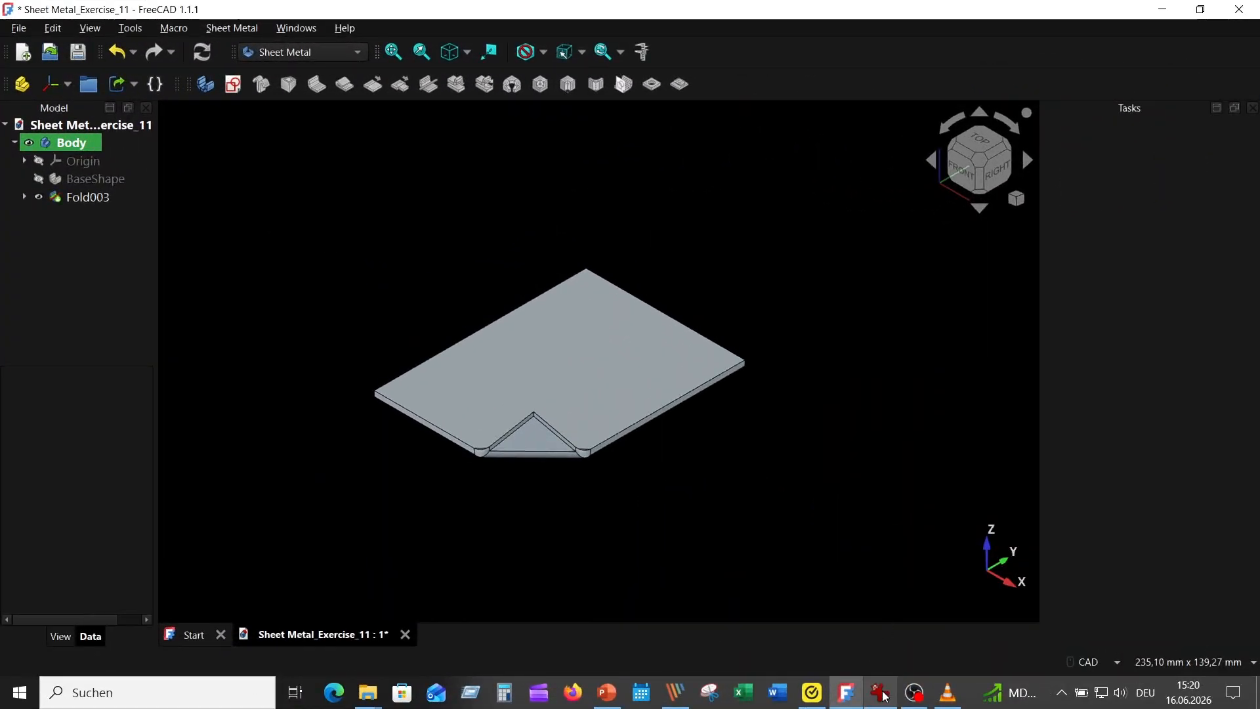
Step: Following the reference picture, add a 20 mm long flange on the plate's rear 60 mm top edge, away from the folded corner
click(891, 697)
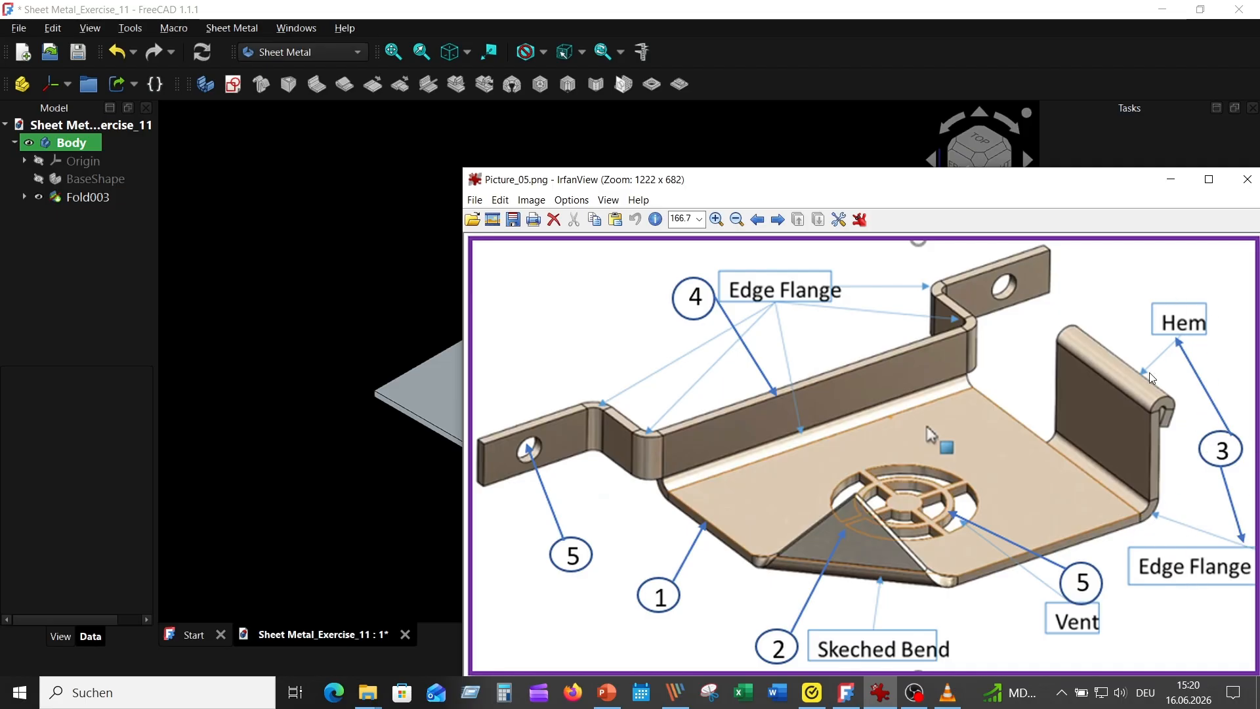
click(388, 206)
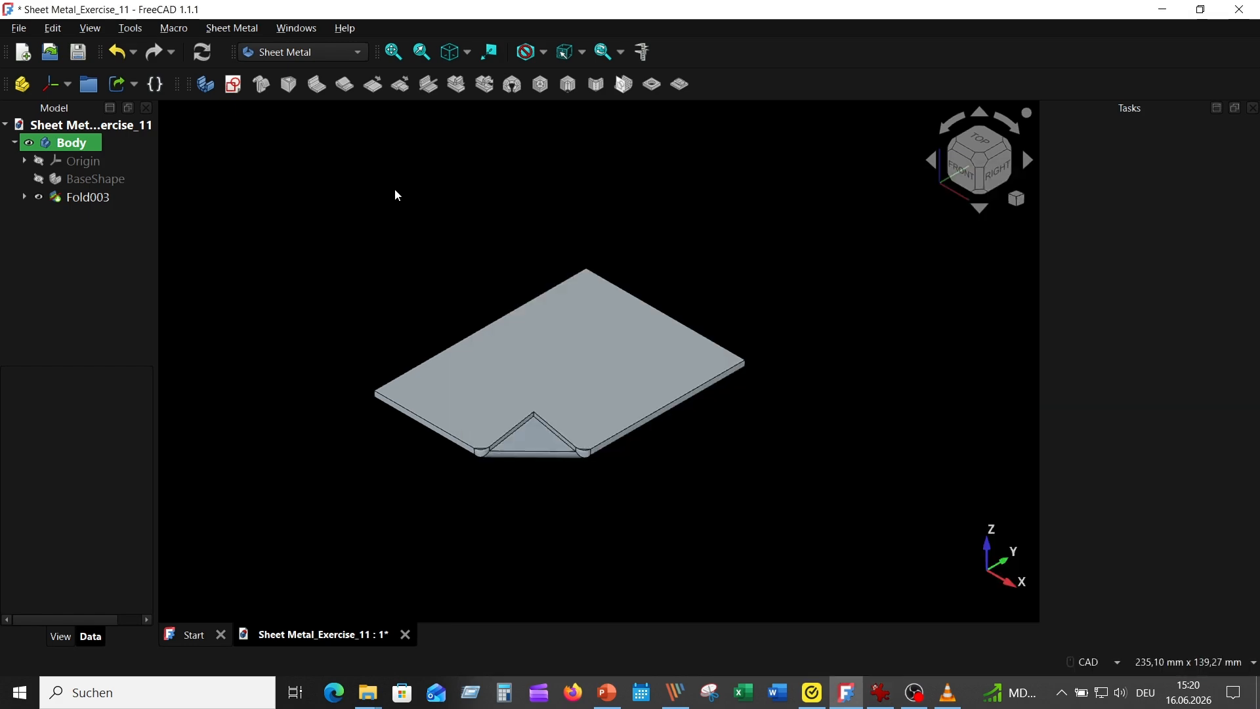
click(698, 332)
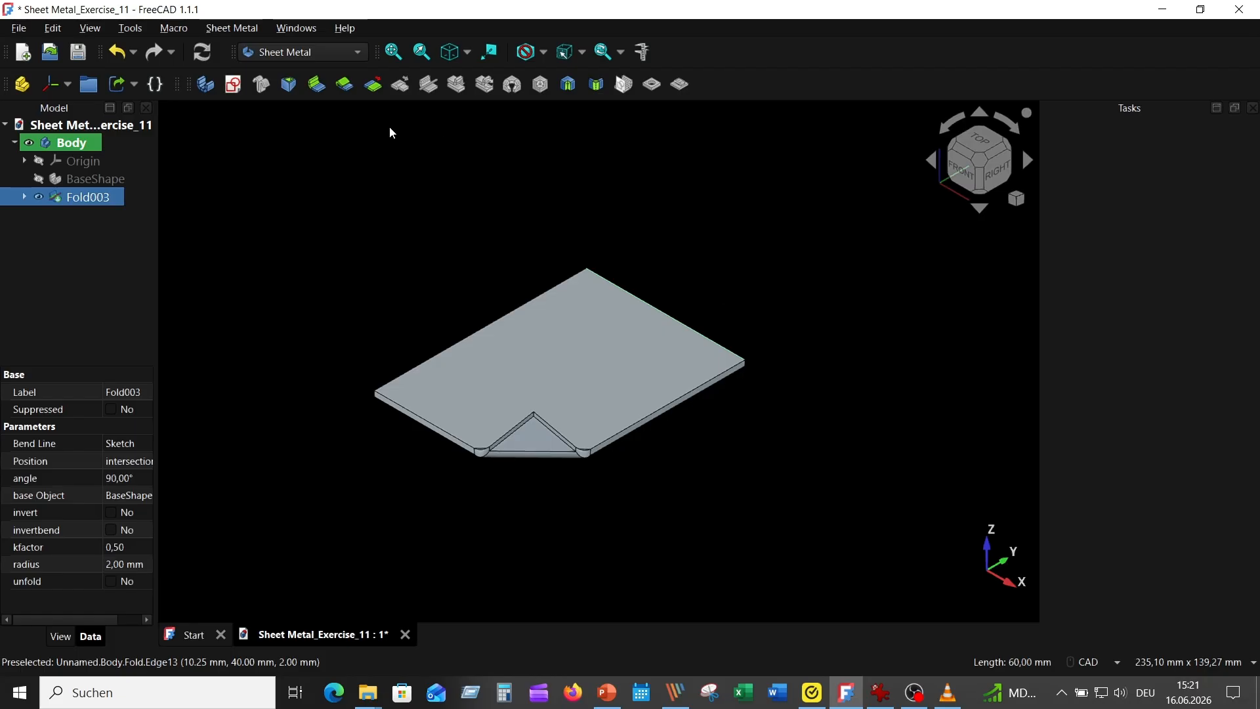
click(316, 84)
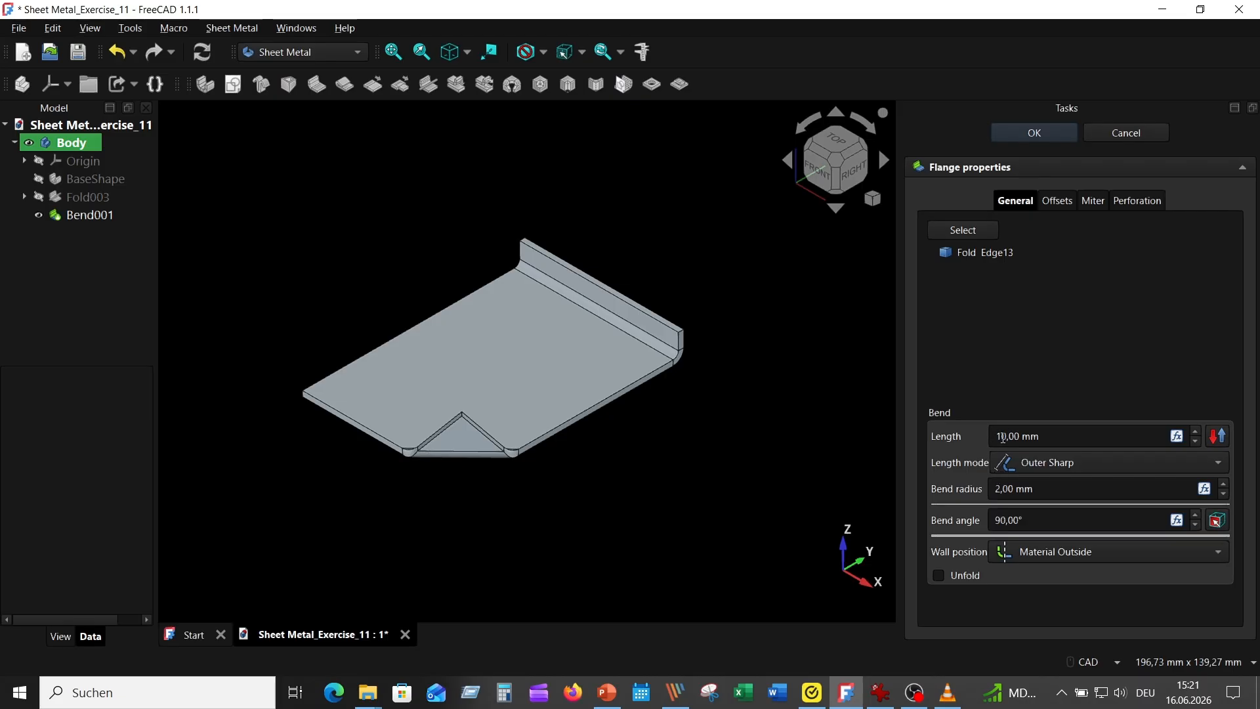
click(1003, 438)
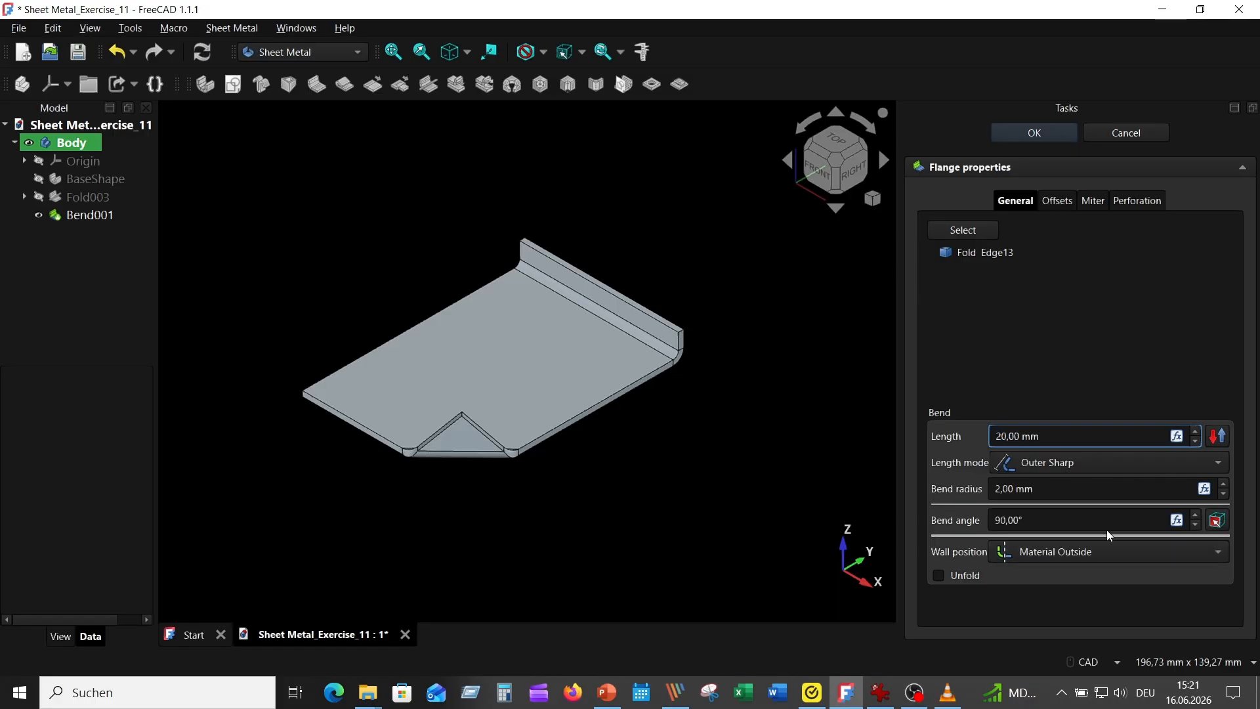
click(1092, 492)
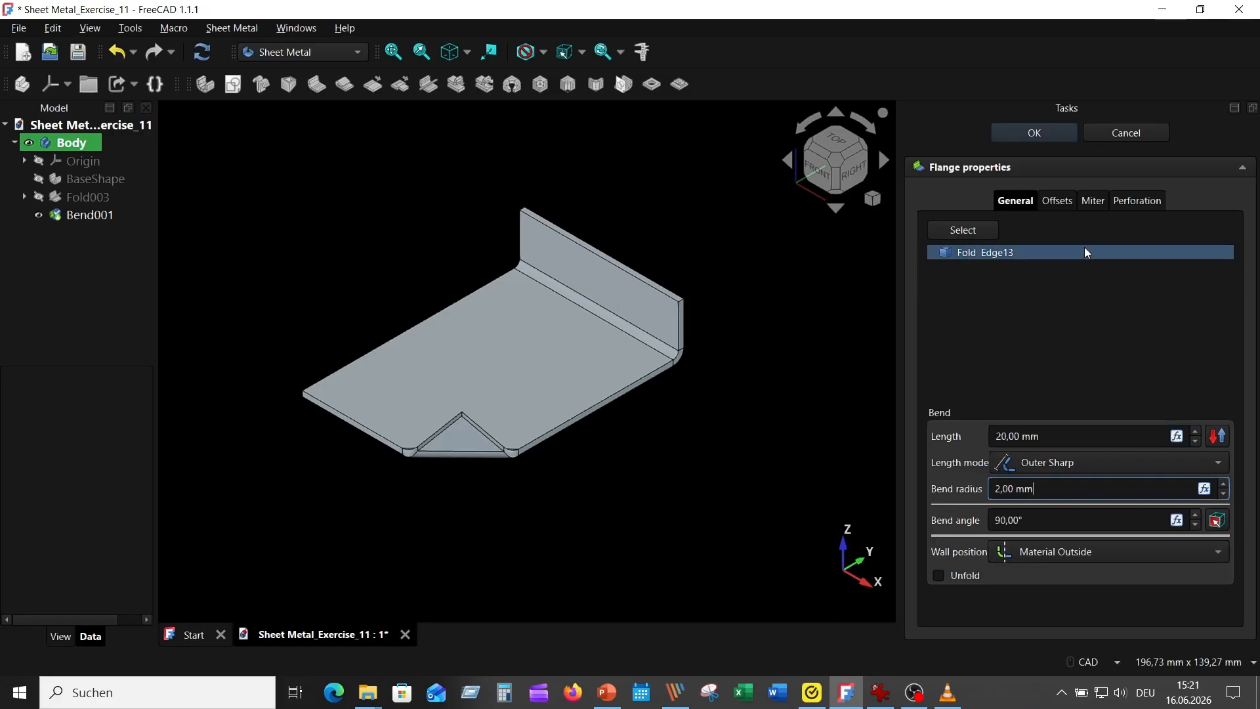
Step: Set the flange's side offset Gap A to 30 mm
click(1057, 202)
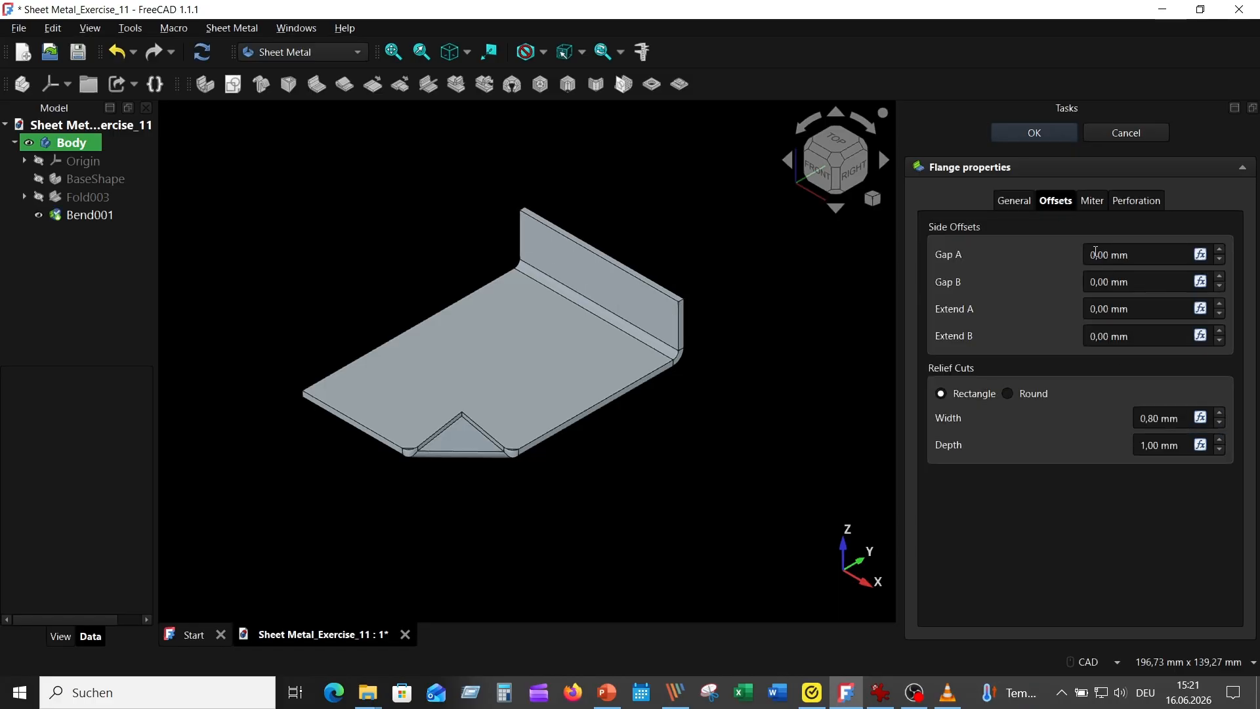
click(1092, 255)
text(30)
click(1154, 281)
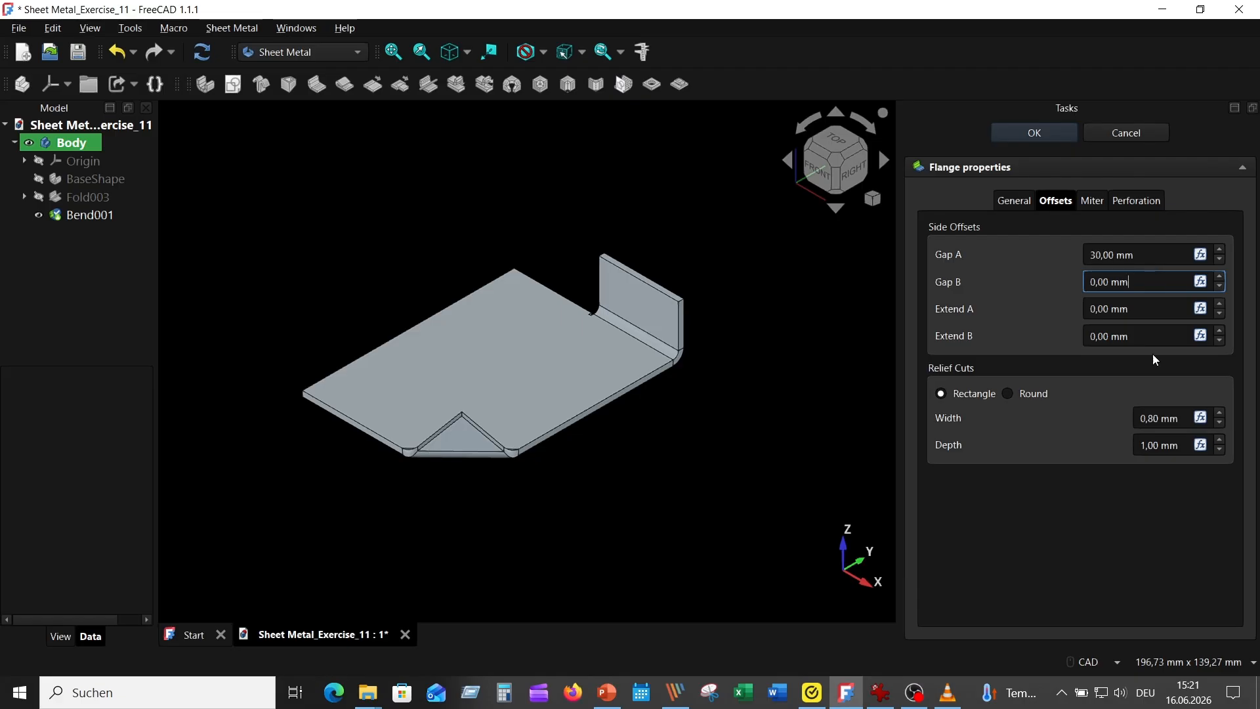
Step: Set the rear flange's relief cut width and depth to 0 mm and accept the flange
drag(1183, 420, 1122, 402)
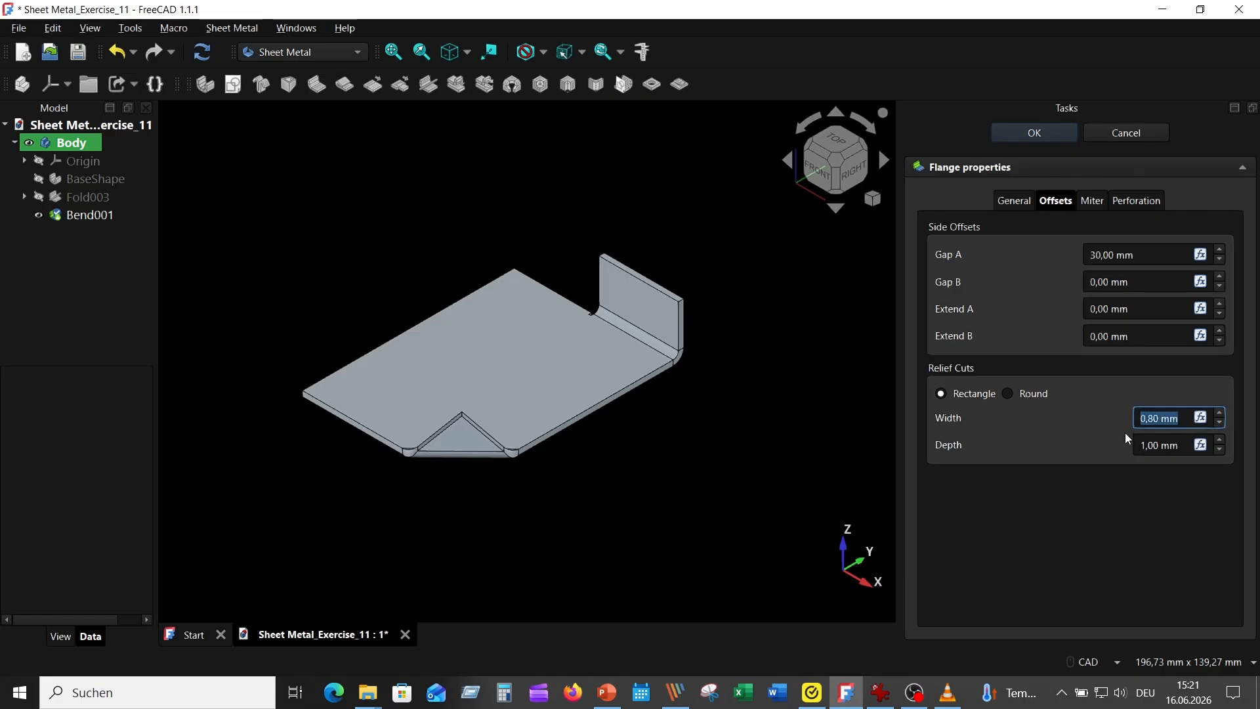
text(0)
key(Tab)
text(0)
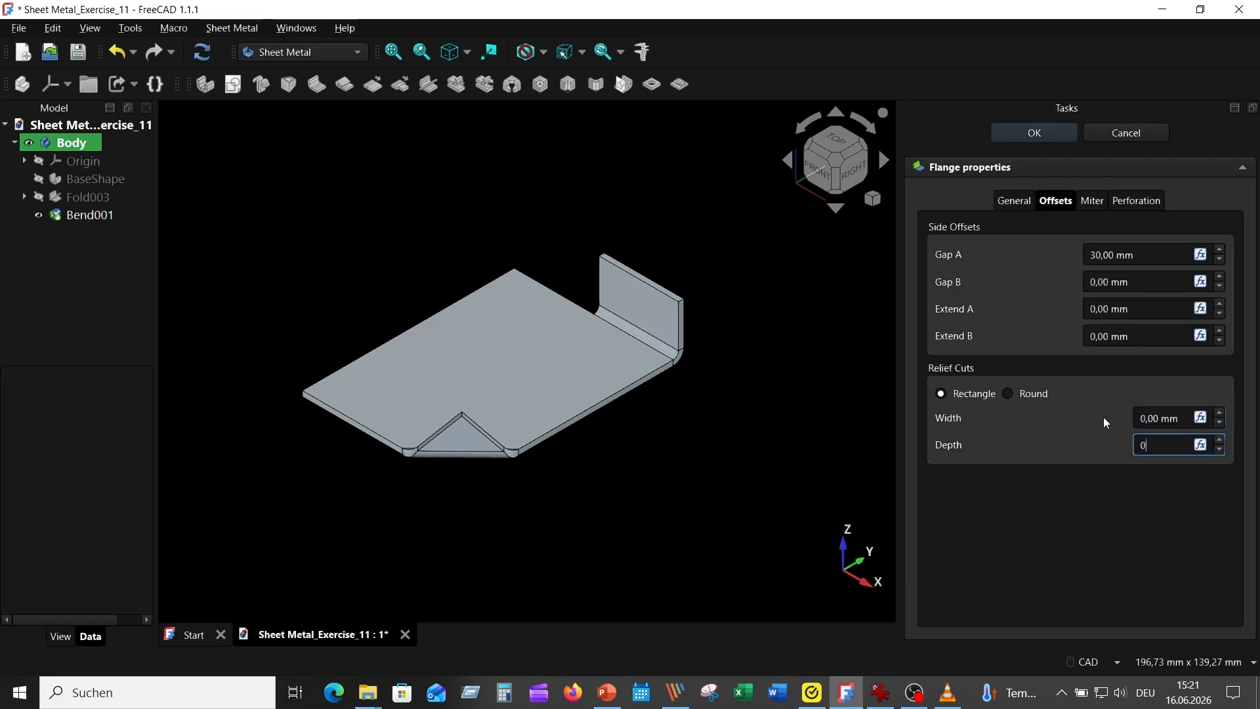
click(1172, 419)
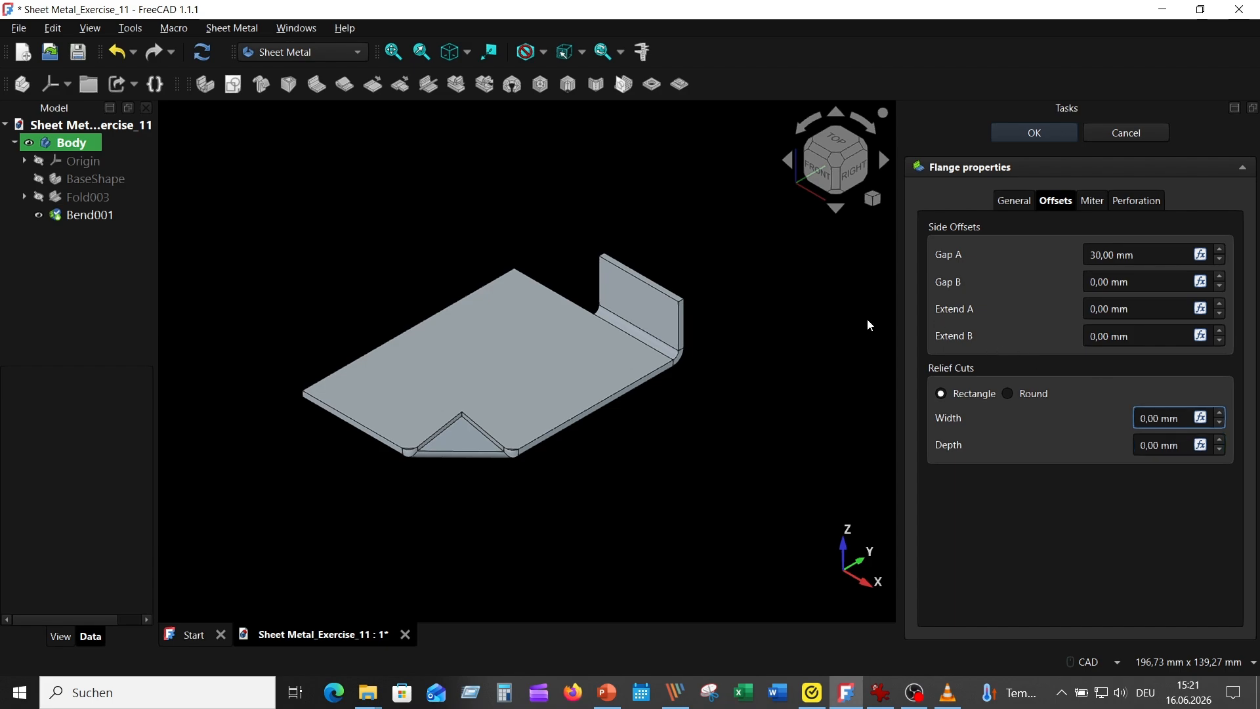
click(1047, 133)
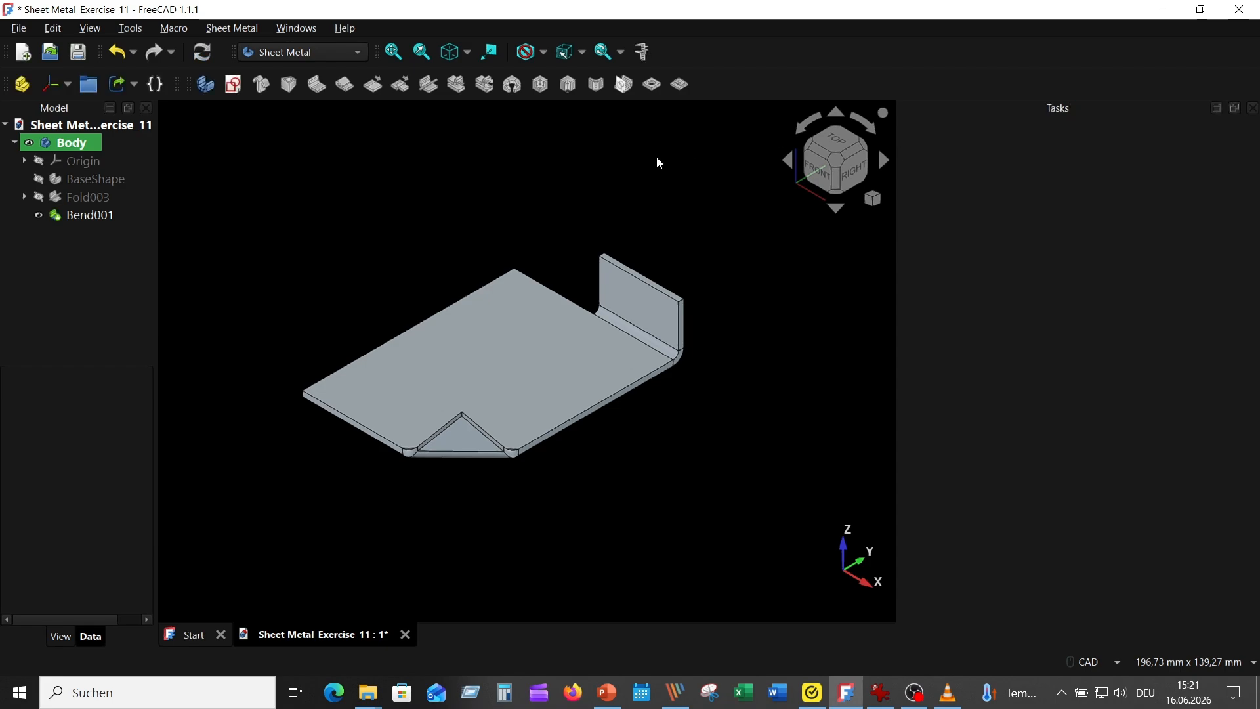
Step: Create a 10 mm wide hem on the inner top edge of the rear flange
middle_drag(663, 161, 772, 234)
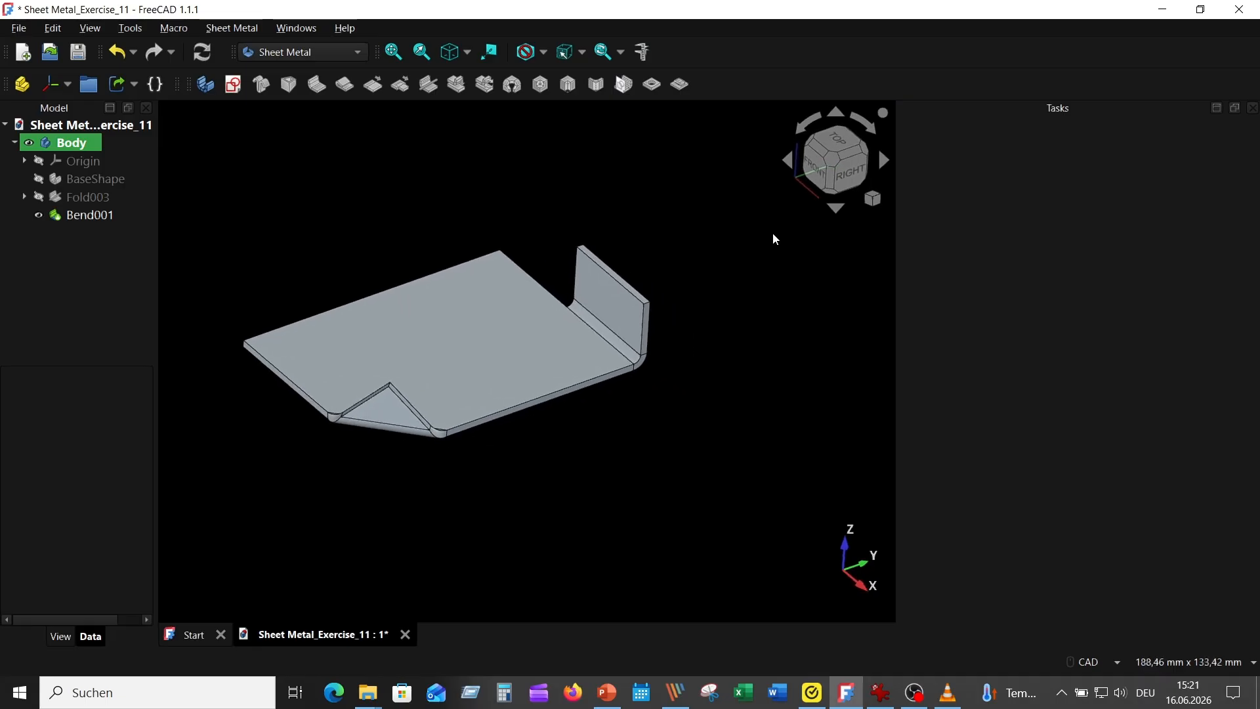
click(622, 275)
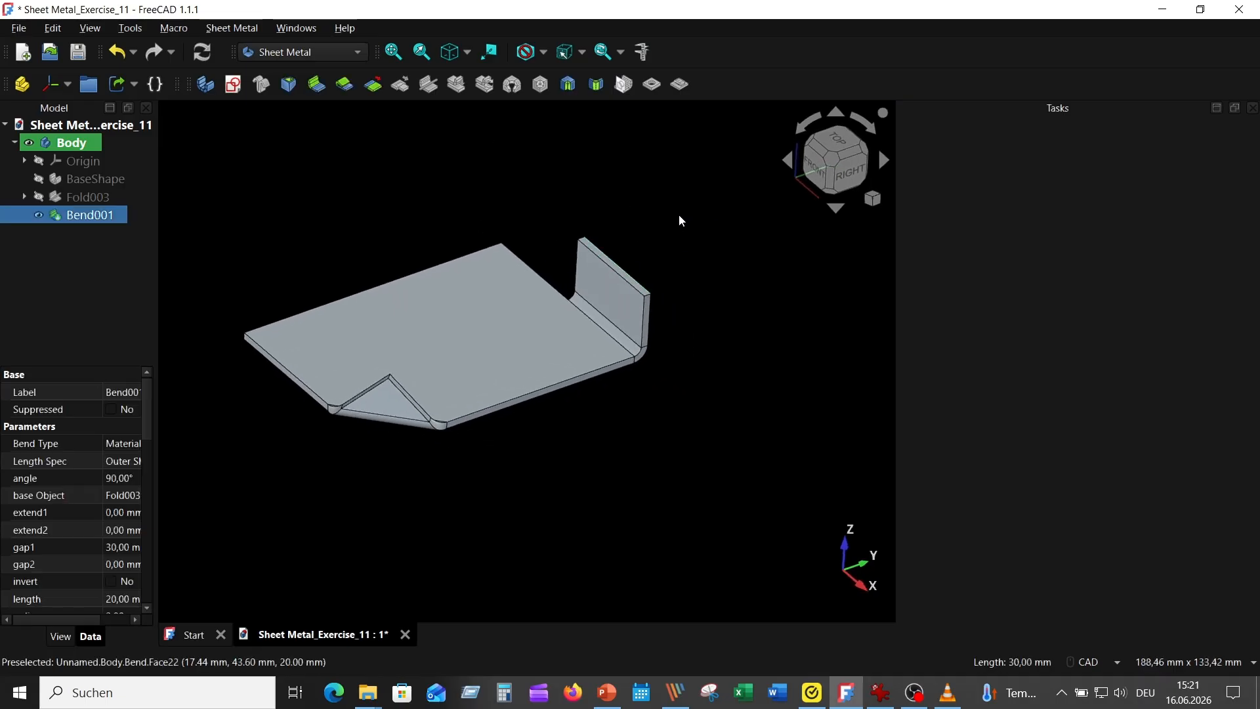
click(345, 82)
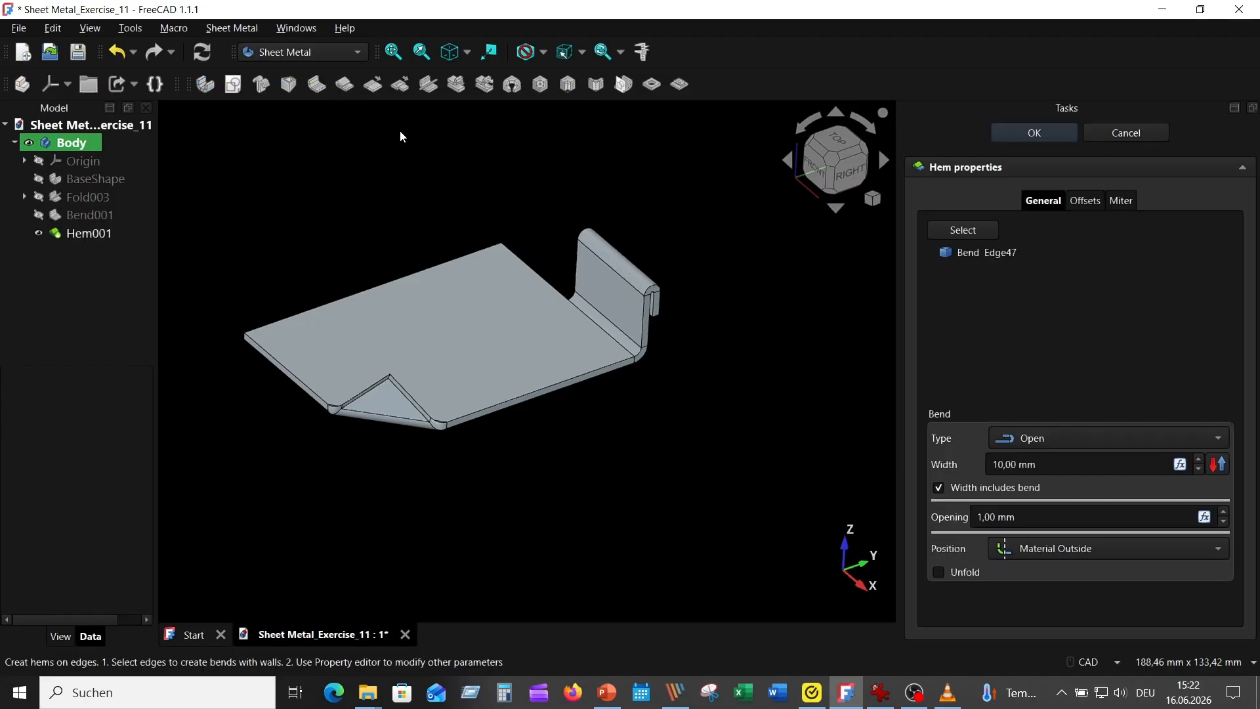
scroll(719, 380, up, 4)
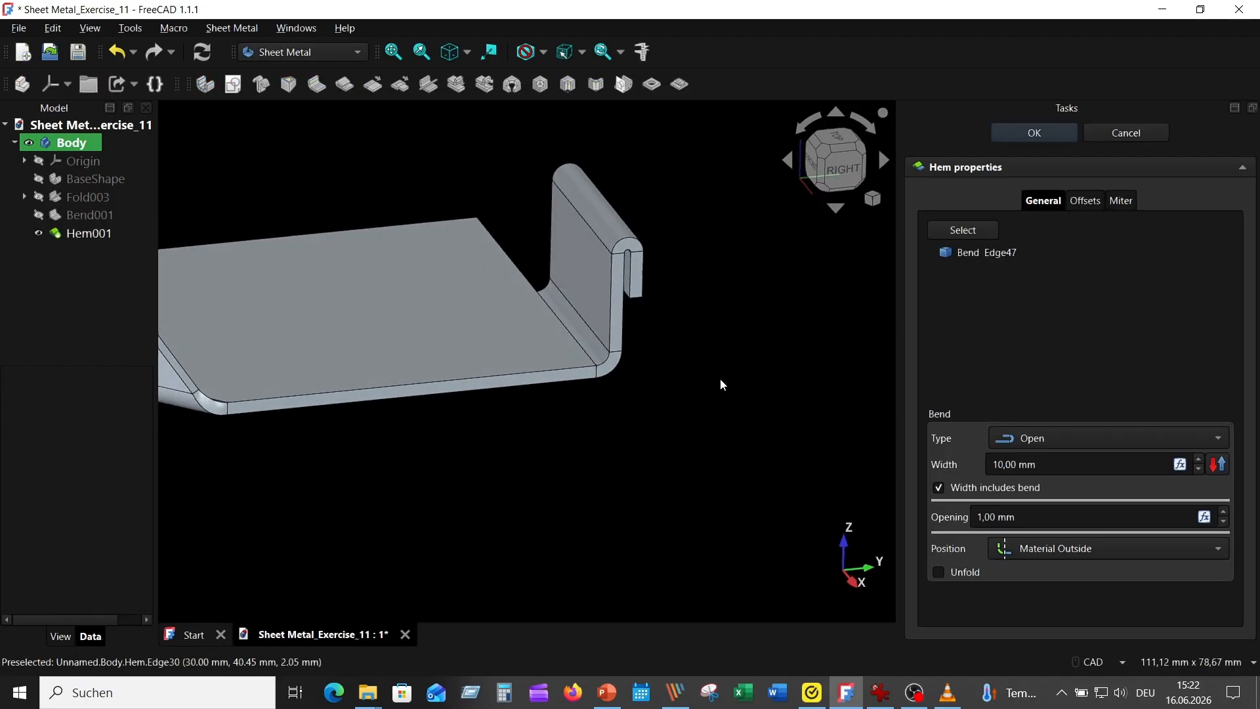
Step: Try the Flat, Tear Drop and Rolled types on the rear flange's hem
click(1072, 439)
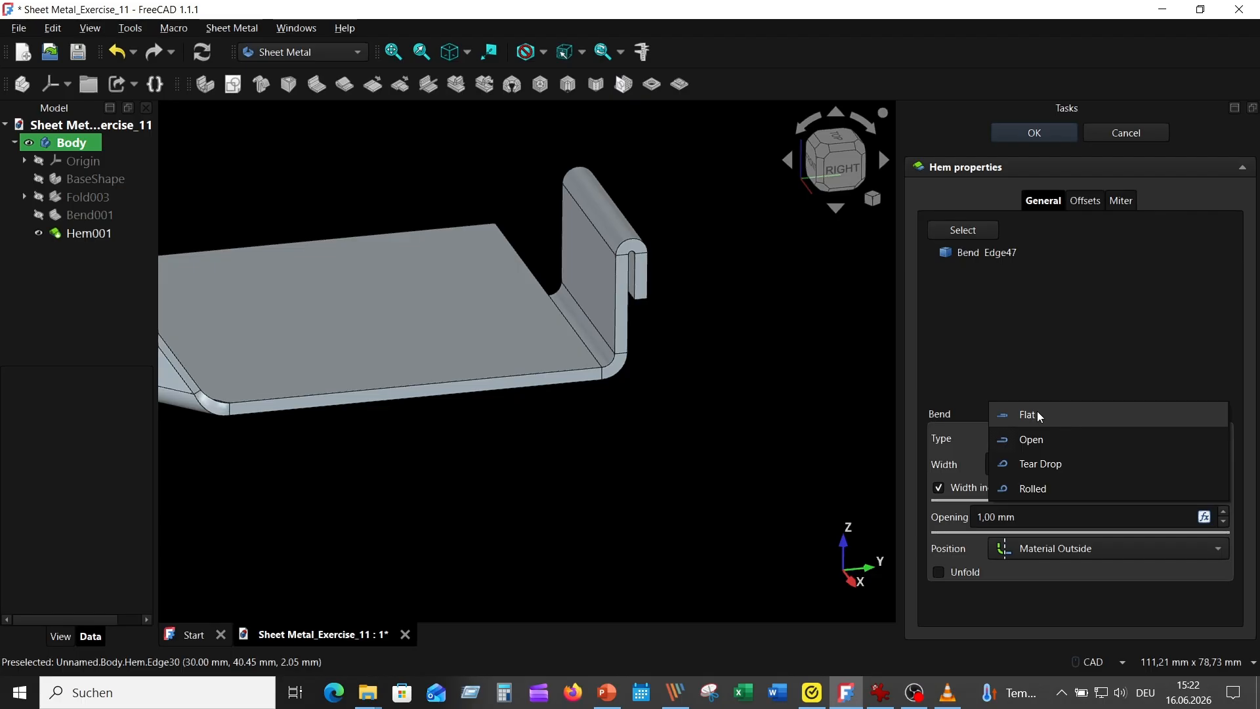
click(1038, 412)
click(1054, 438)
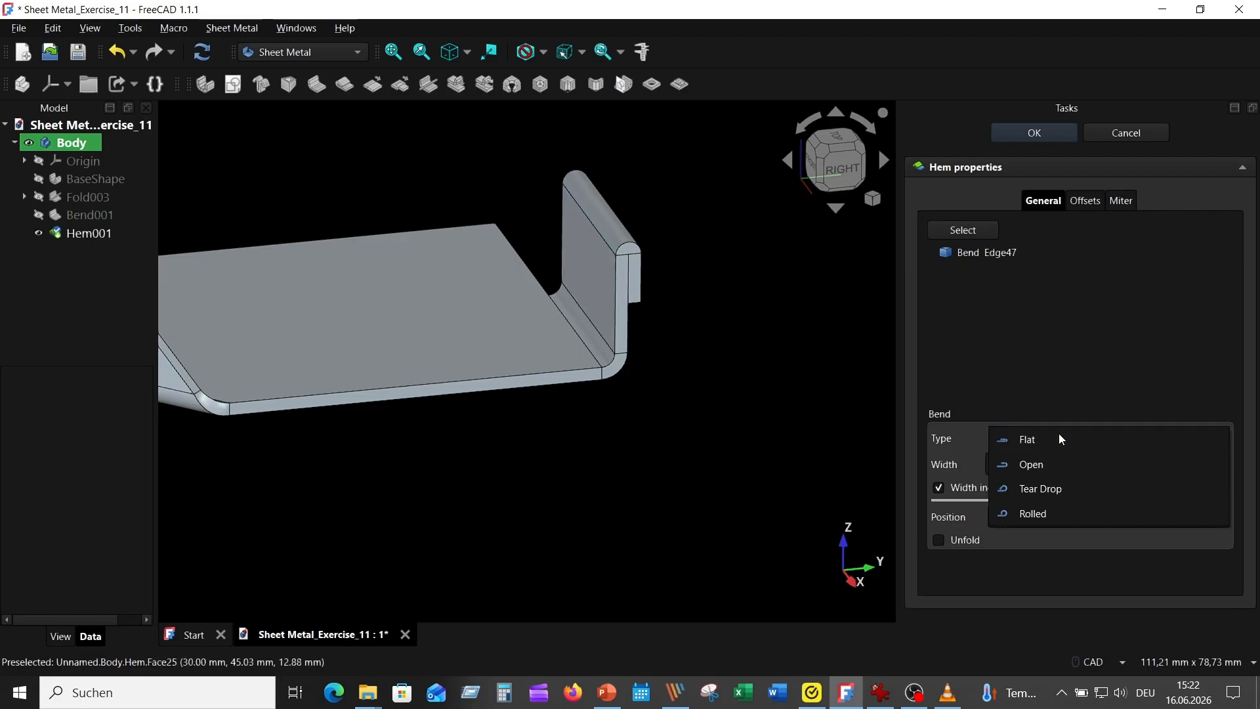
click(1048, 489)
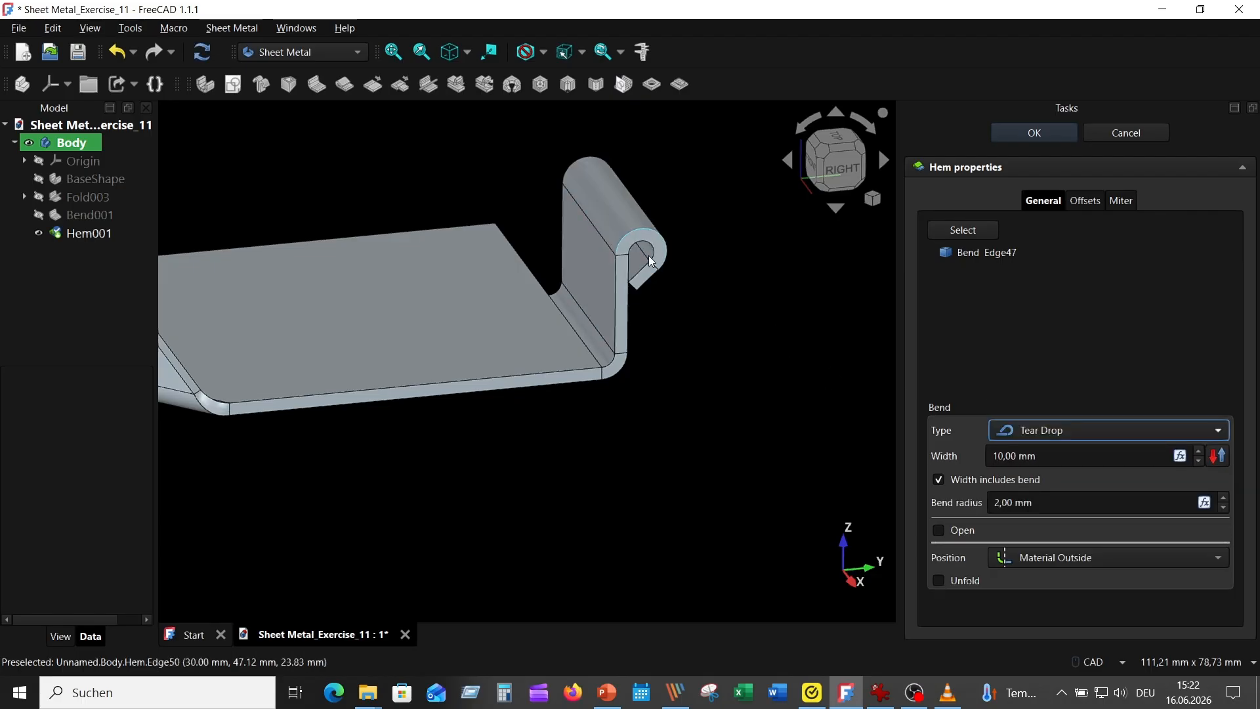
click(1051, 438)
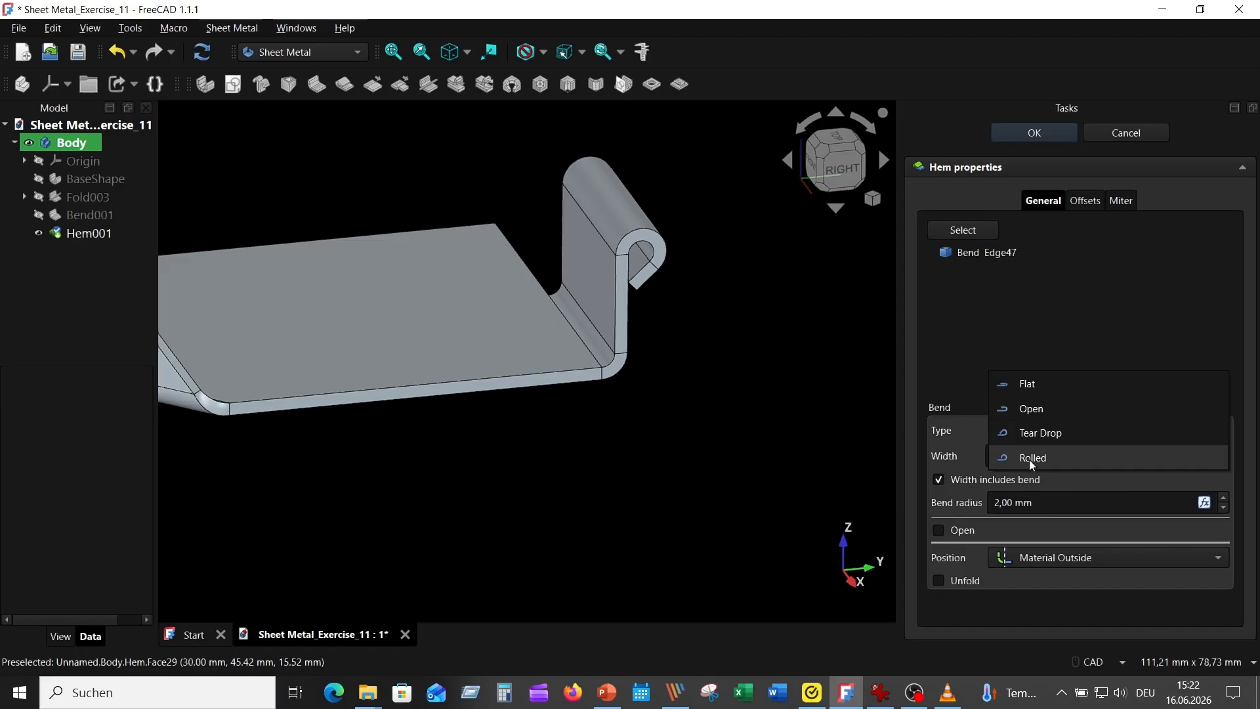
click(1045, 455)
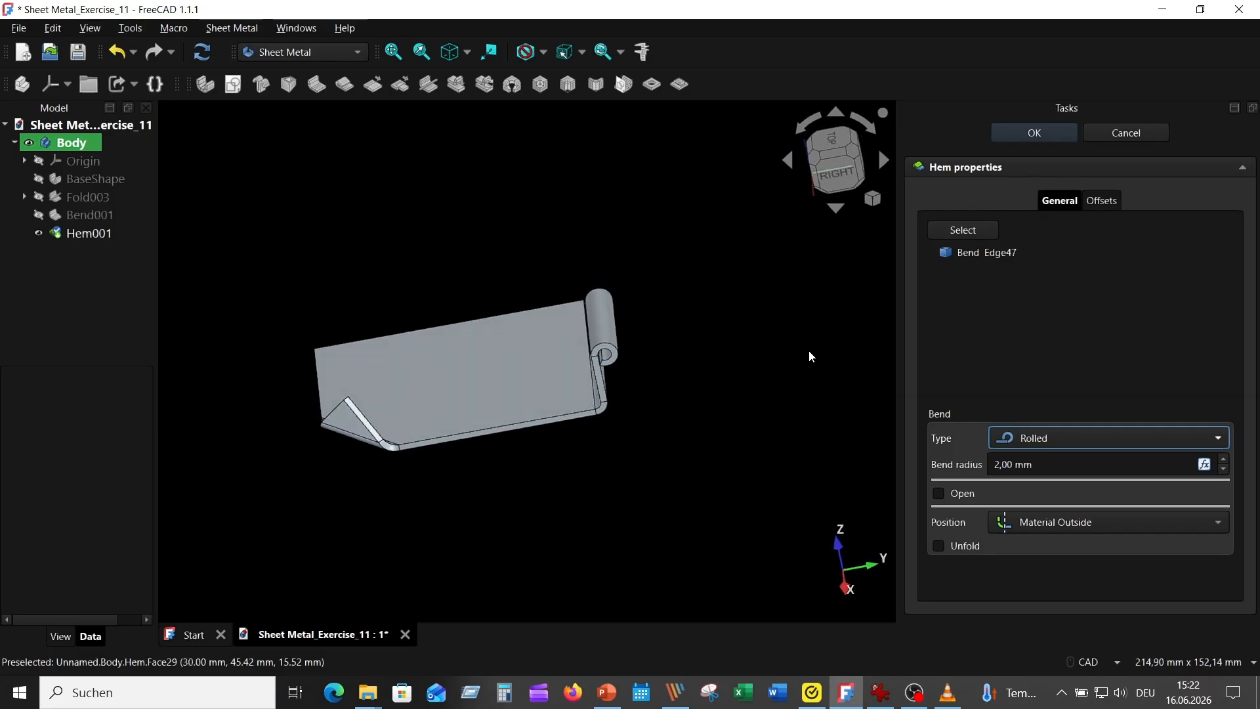
Step: Set the hem type to Open with a 10 mm width and 1 mm opening, and accept it
click(1051, 439)
click(1031, 390)
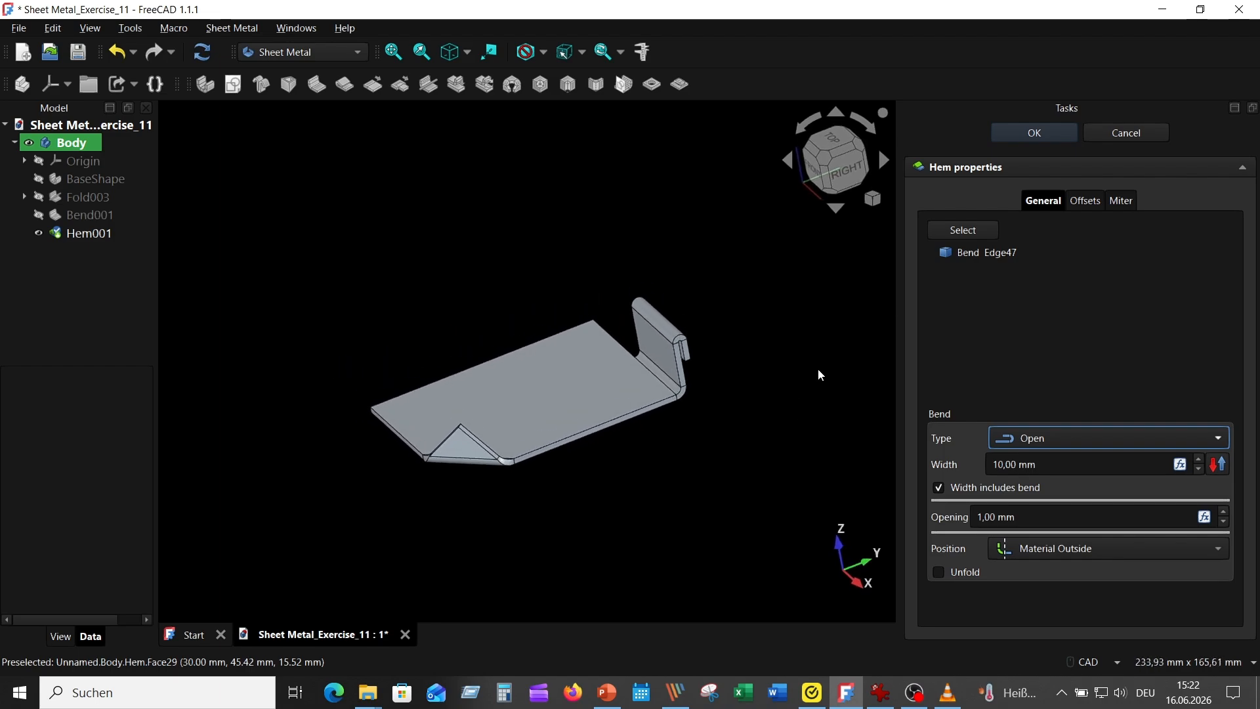
click(1026, 135)
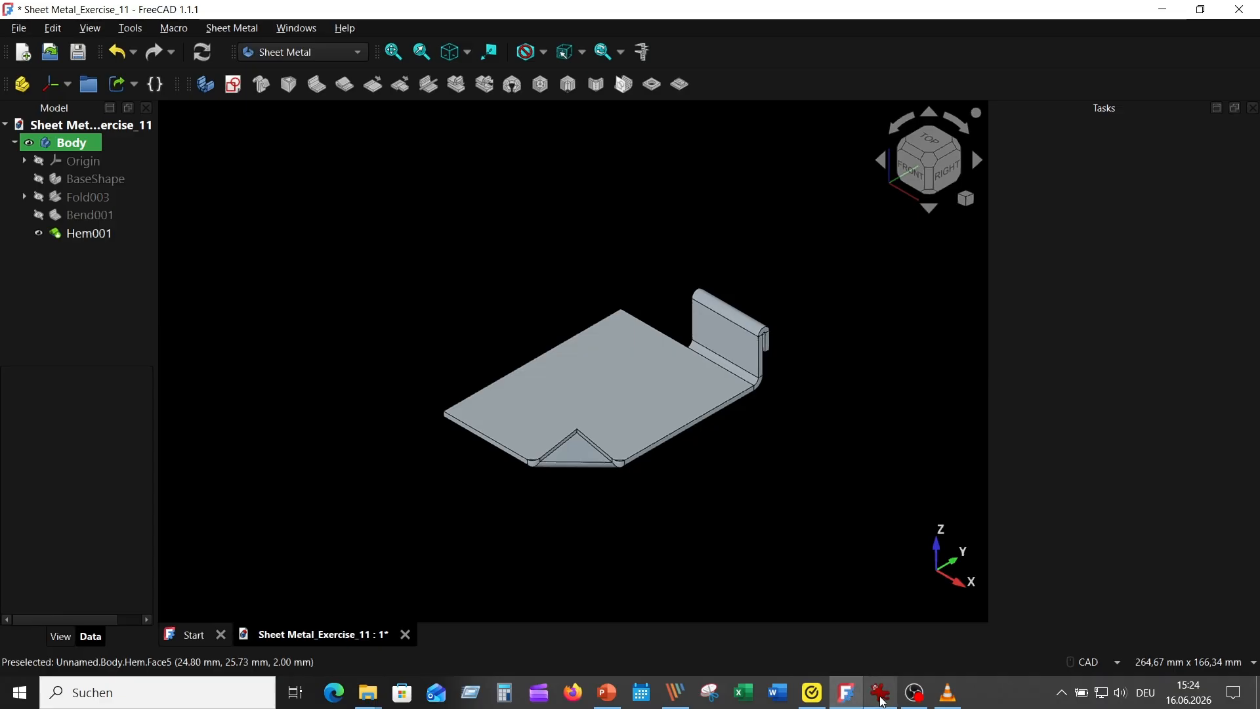
Step: Following the reference picture, add a 15 mm long, 90° flange with Material Outside position on the plate's 80 mm top edge opposite the folded corner
click(881, 693)
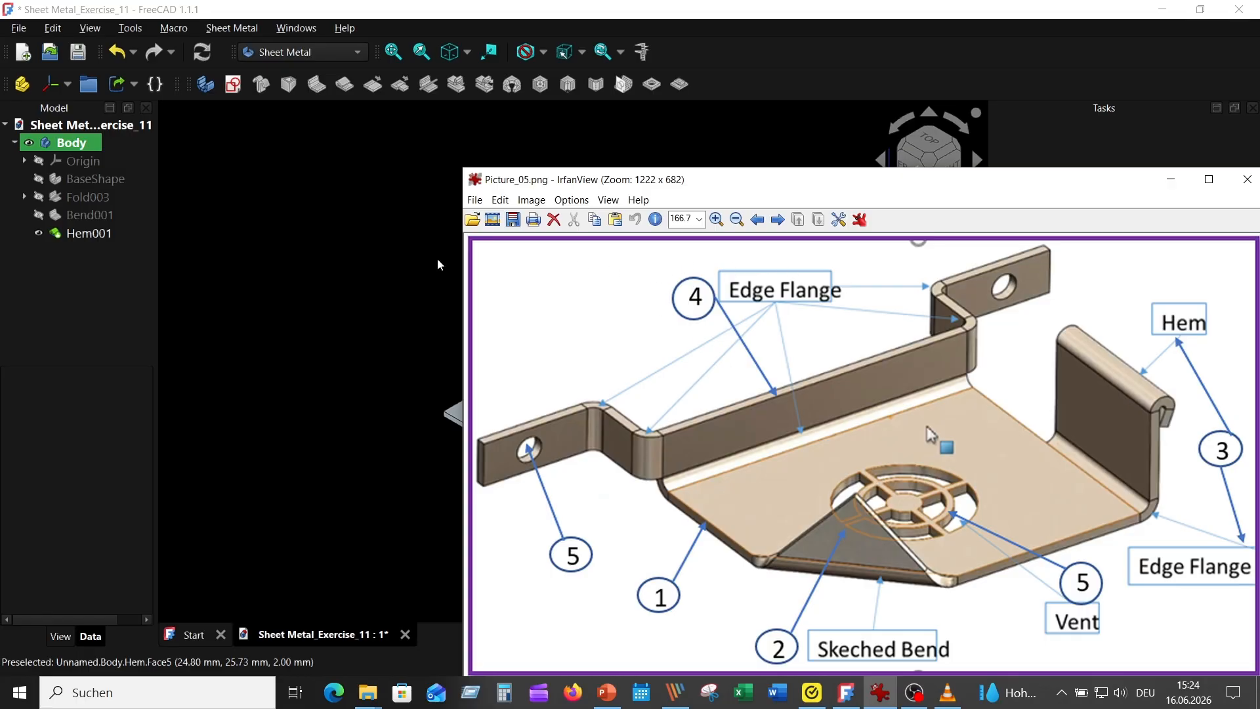
click(325, 228)
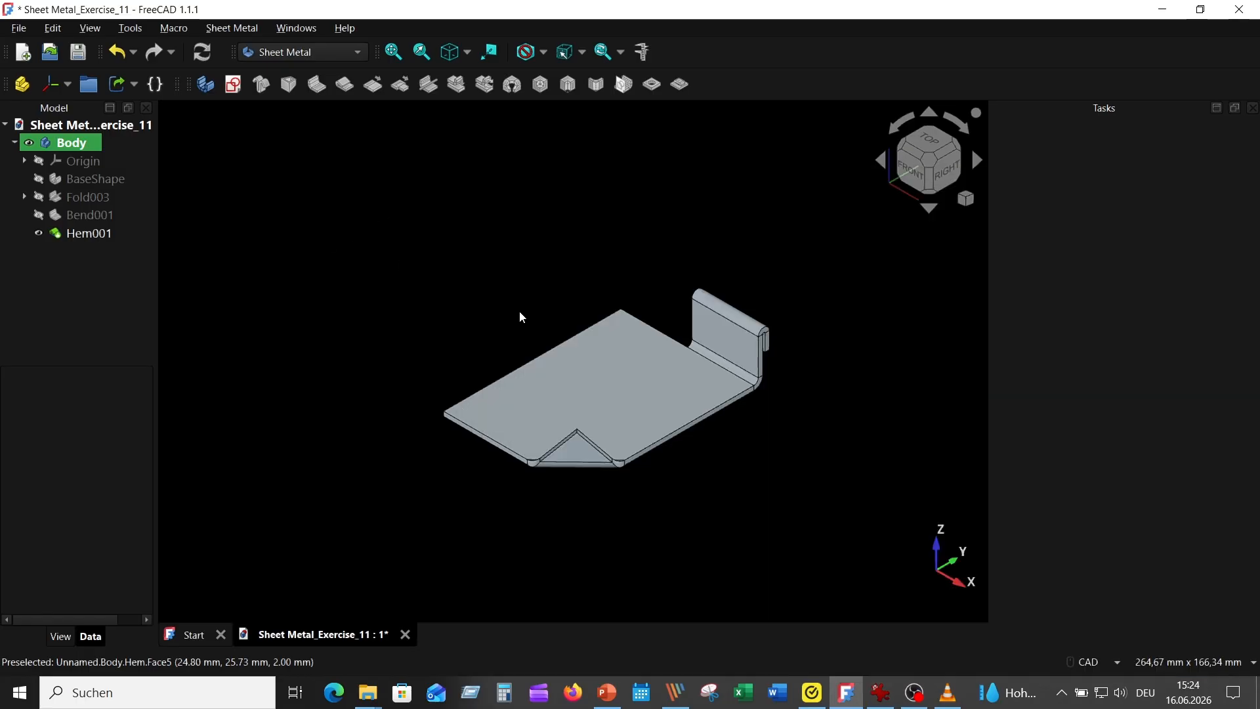
click(536, 355)
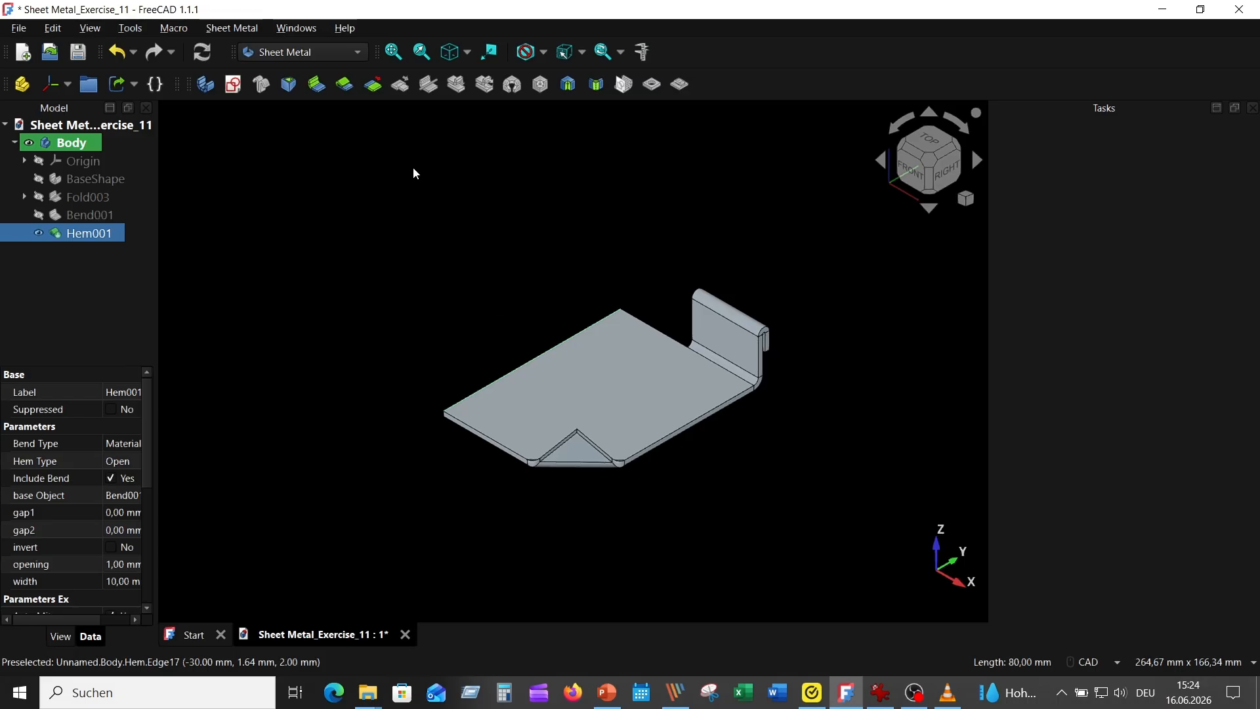
click(317, 88)
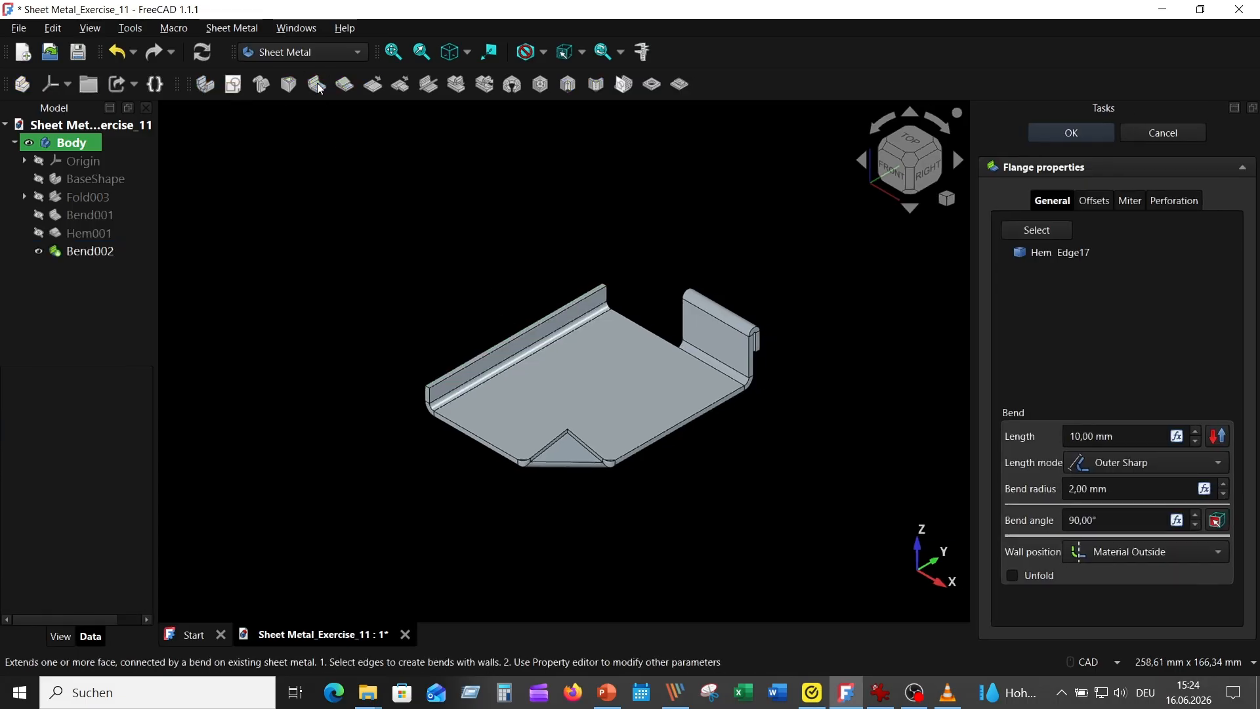
click(1080, 436)
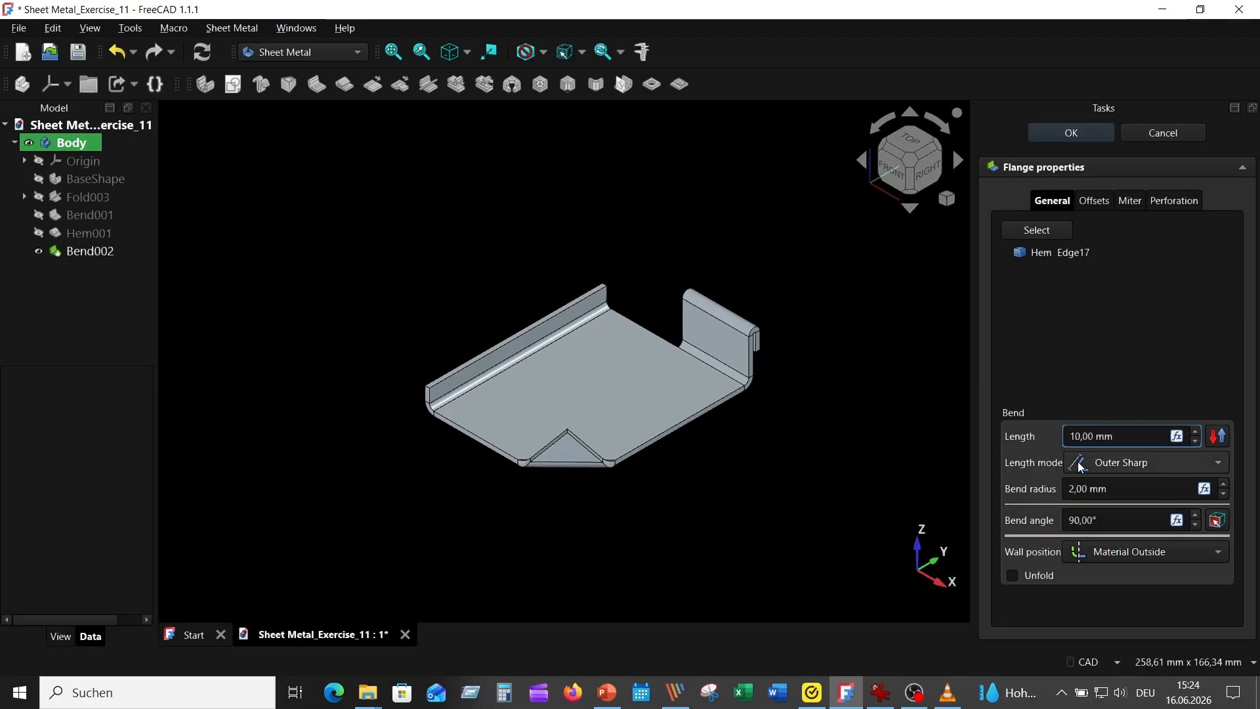
click(1122, 489)
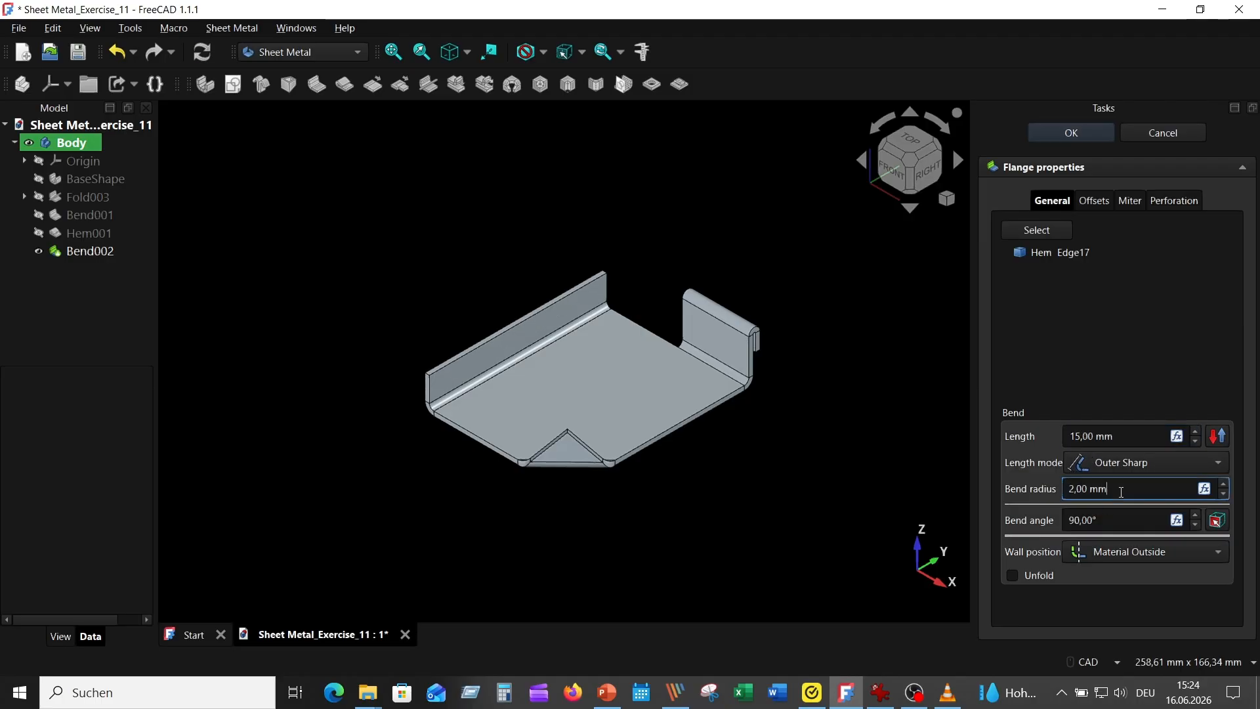
click(1121, 555)
click(1129, 555)
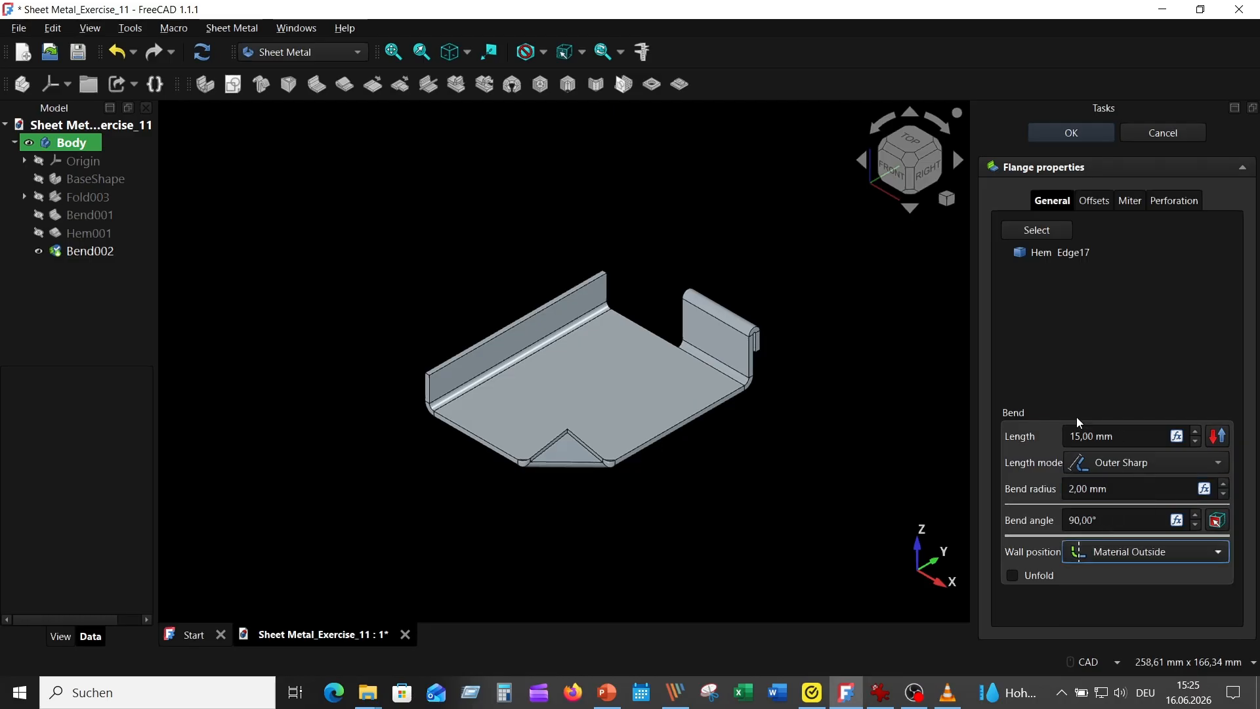
click(1080, 132)
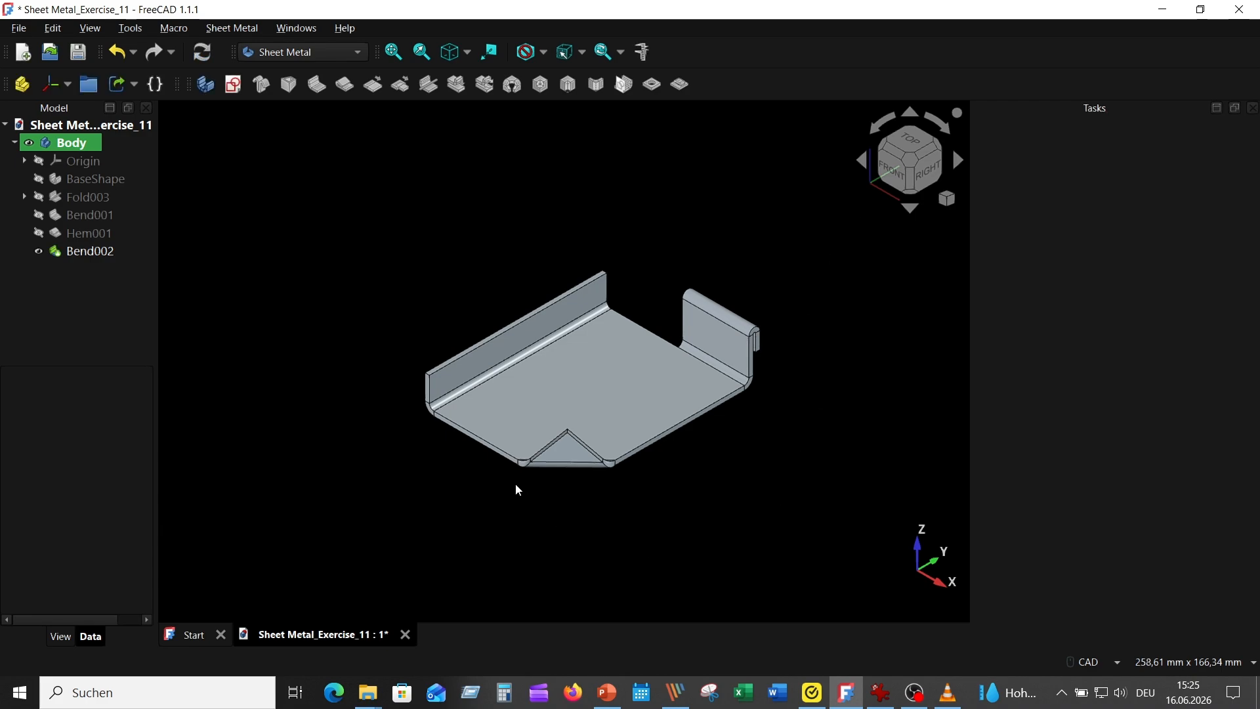
Step: Add 15 mm long flanges with 2 mm bend radius on the outer vertical edges at both ends of the long side flange, bending away from the plate
scroll(659, 339, up, 3)
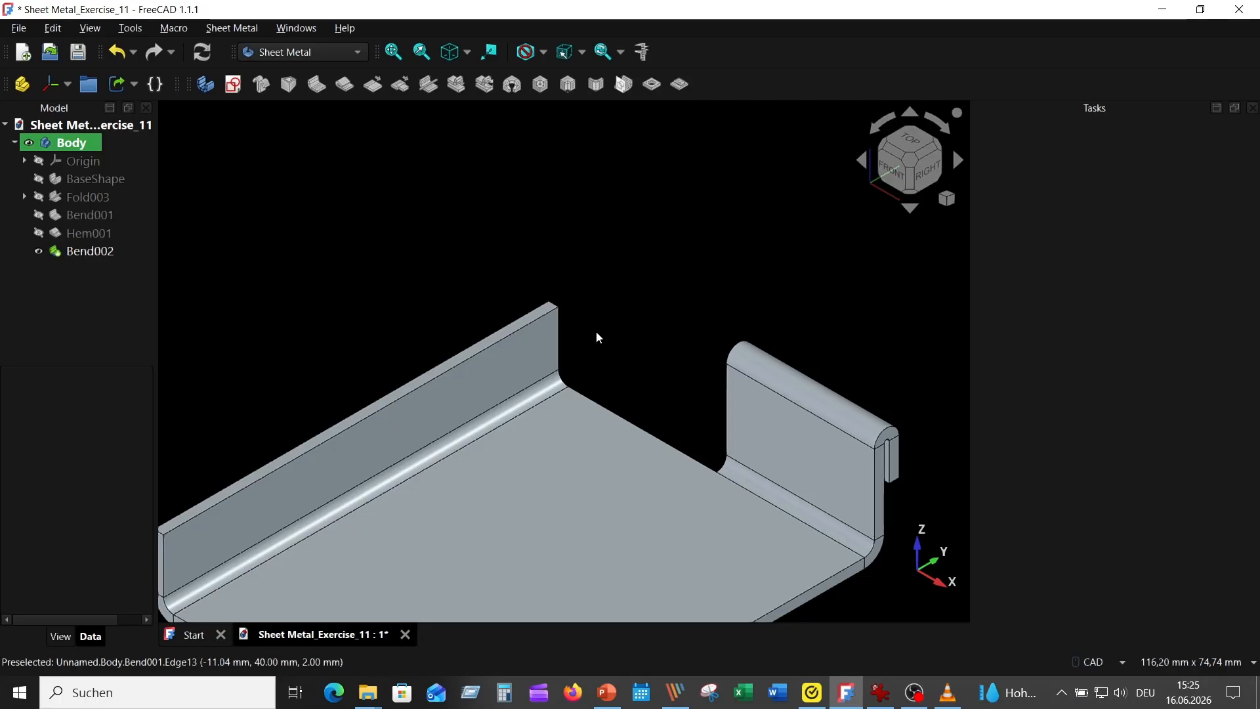
middle_drag(597, 334, 643, 512)
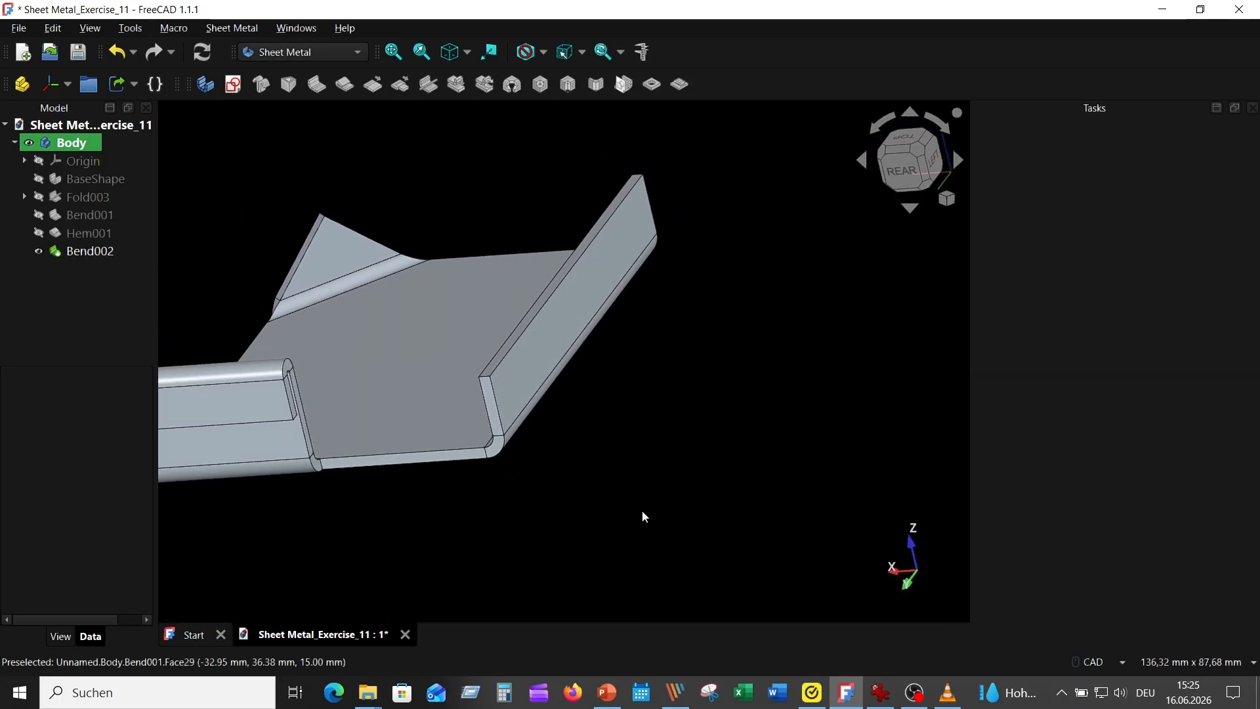
click(502, 404)
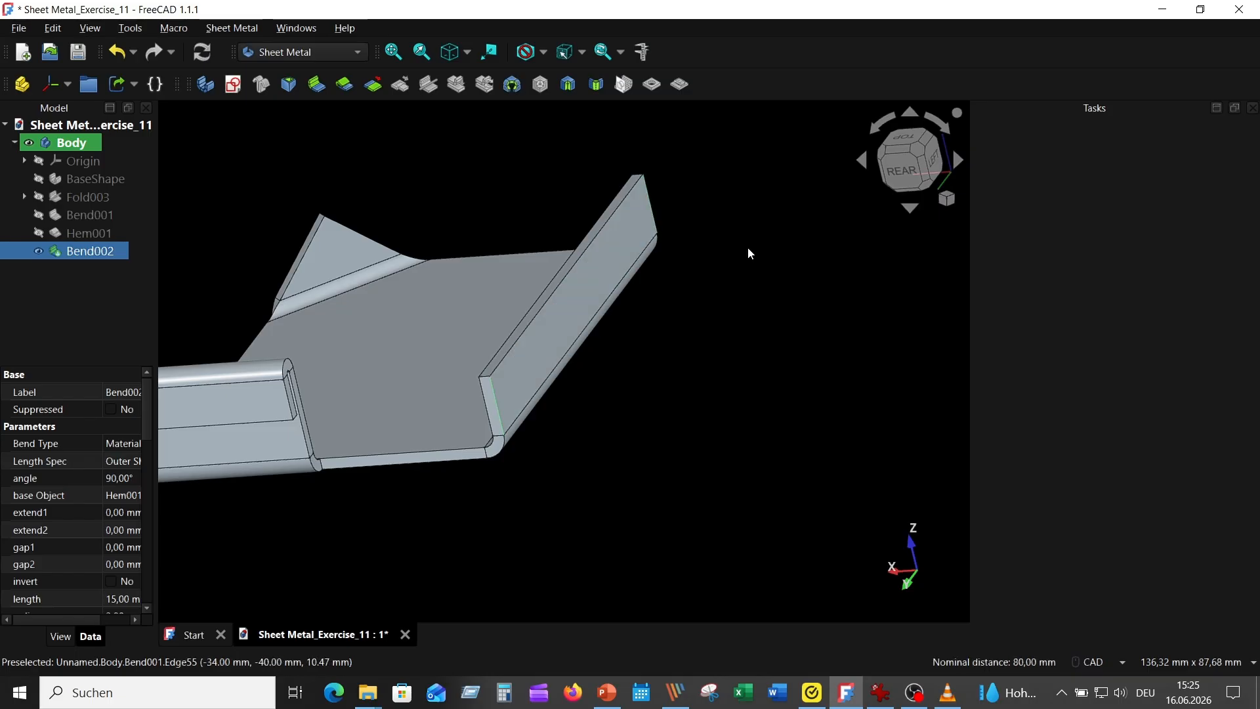
click(316, 85)
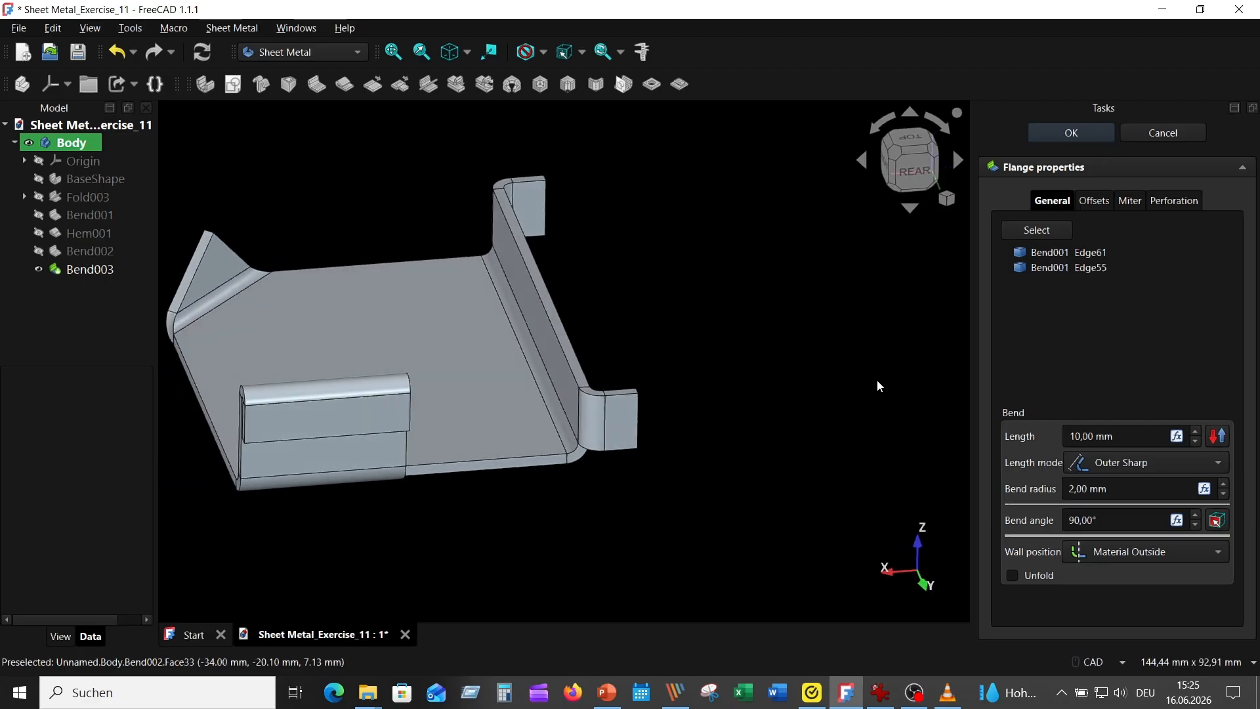
click(1076, 437)
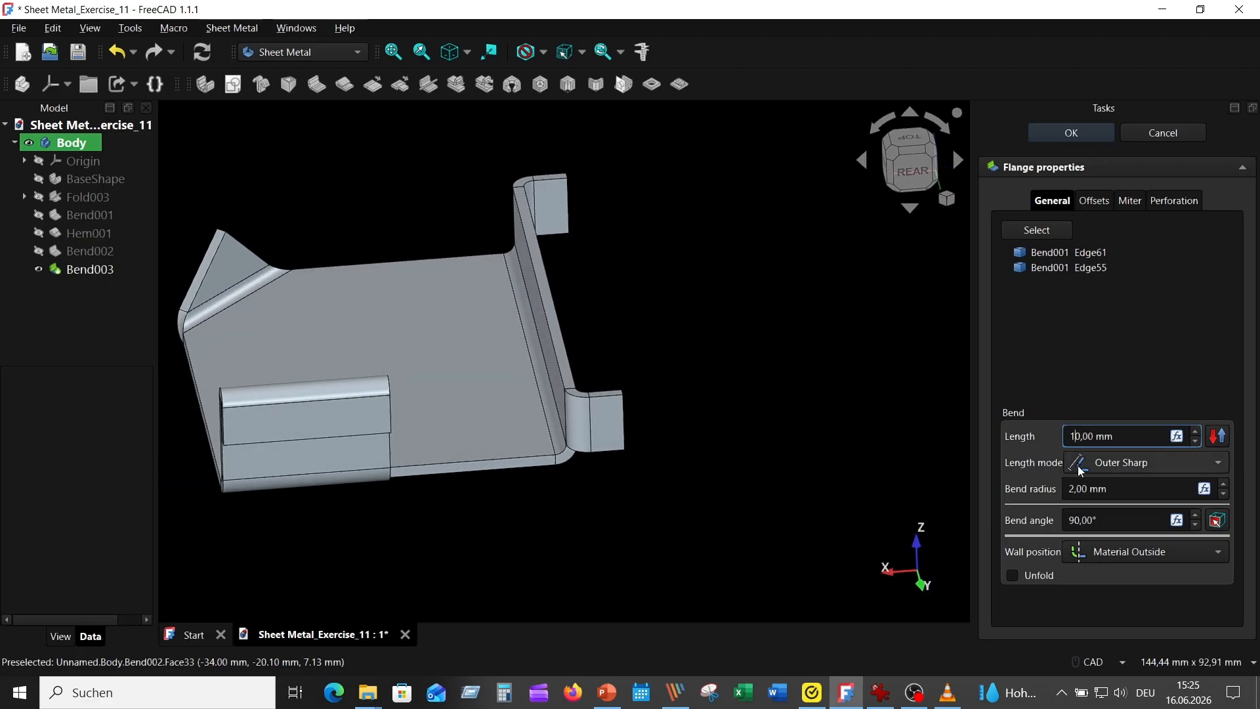
click(1131, 488)
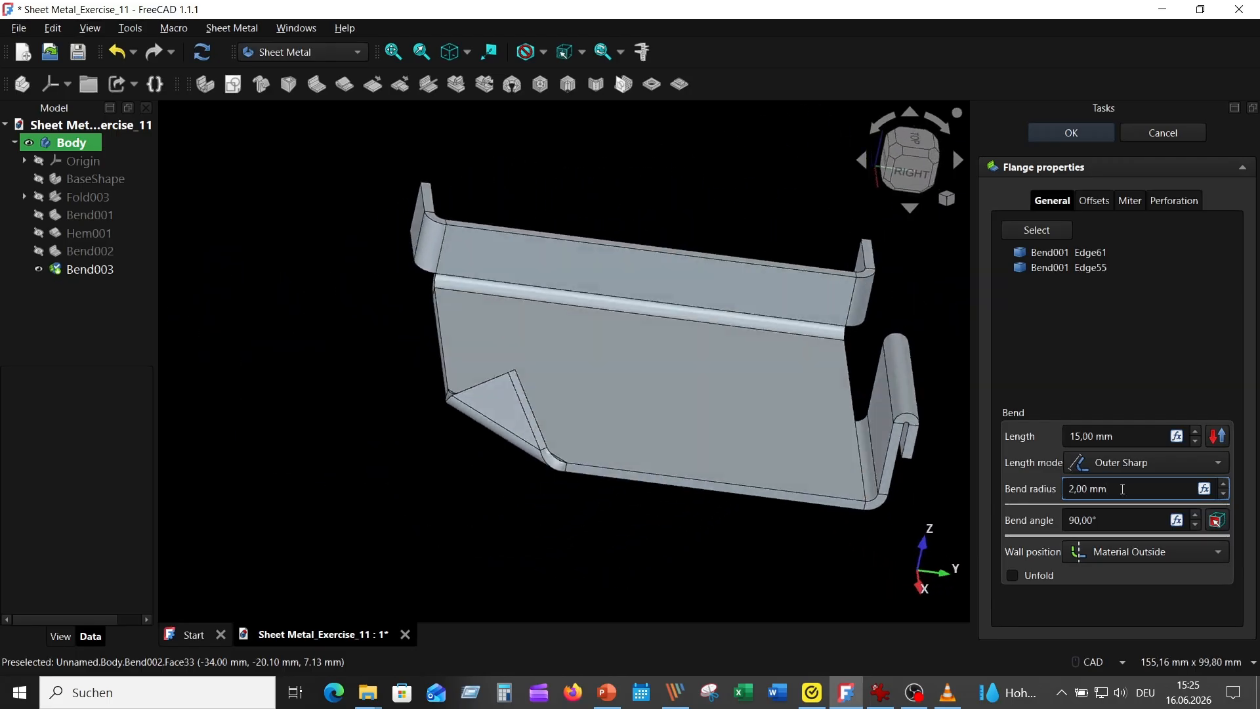
click(1071, 133)
Step: Add 20 mm long, 90° flanges with 2 mm bend radius on the outer vertical edges of the two short end flanges, pointing outward
scroll(767, 217, up, 2)
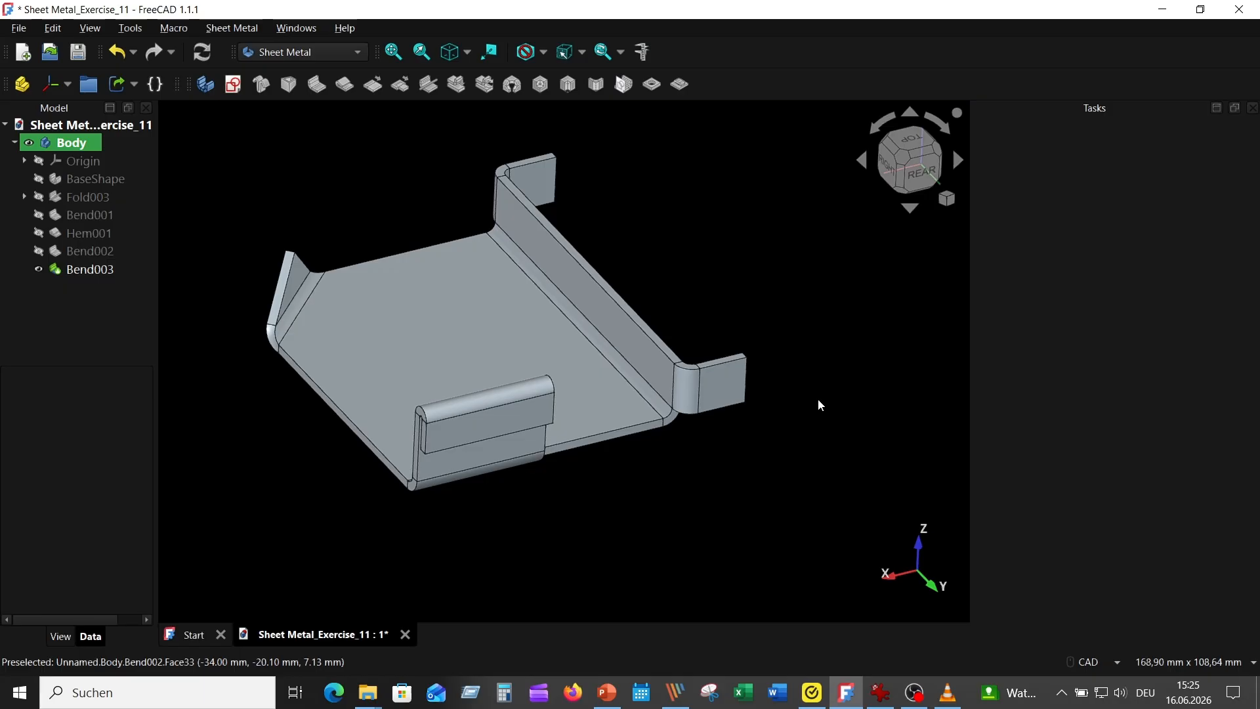
click(745, 392)
key(0)
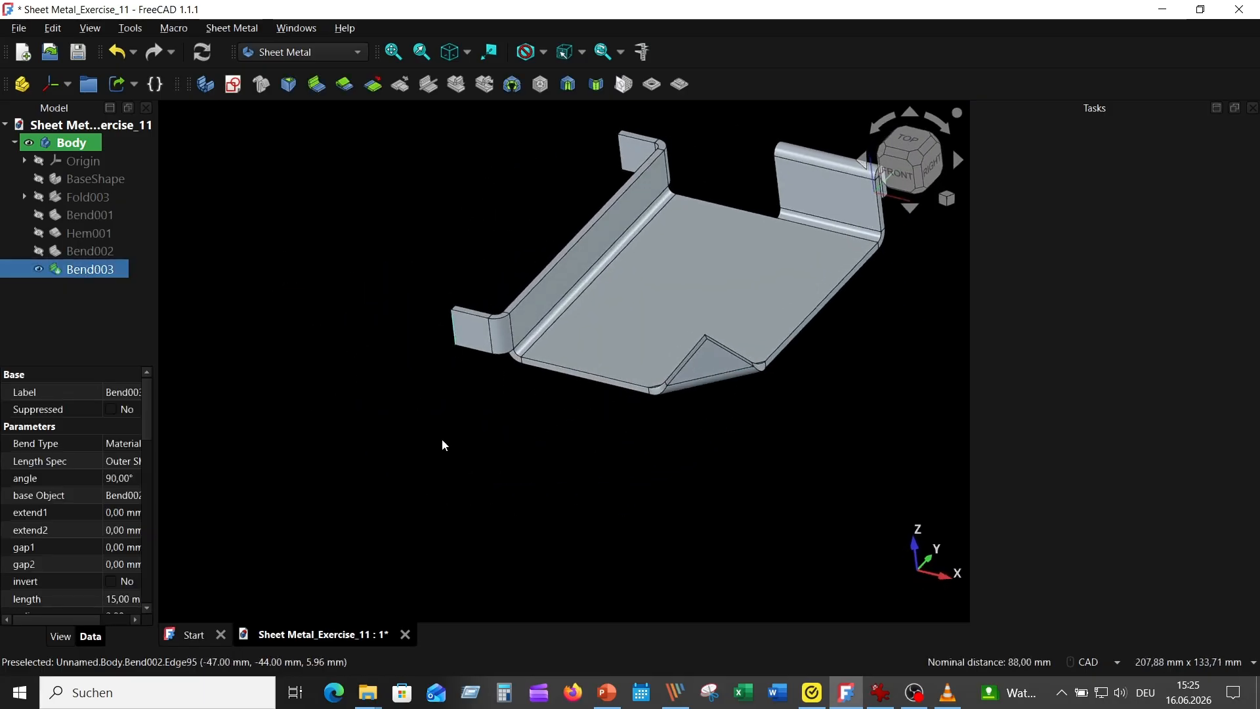
middle_drag(467, 146, 323, 120)
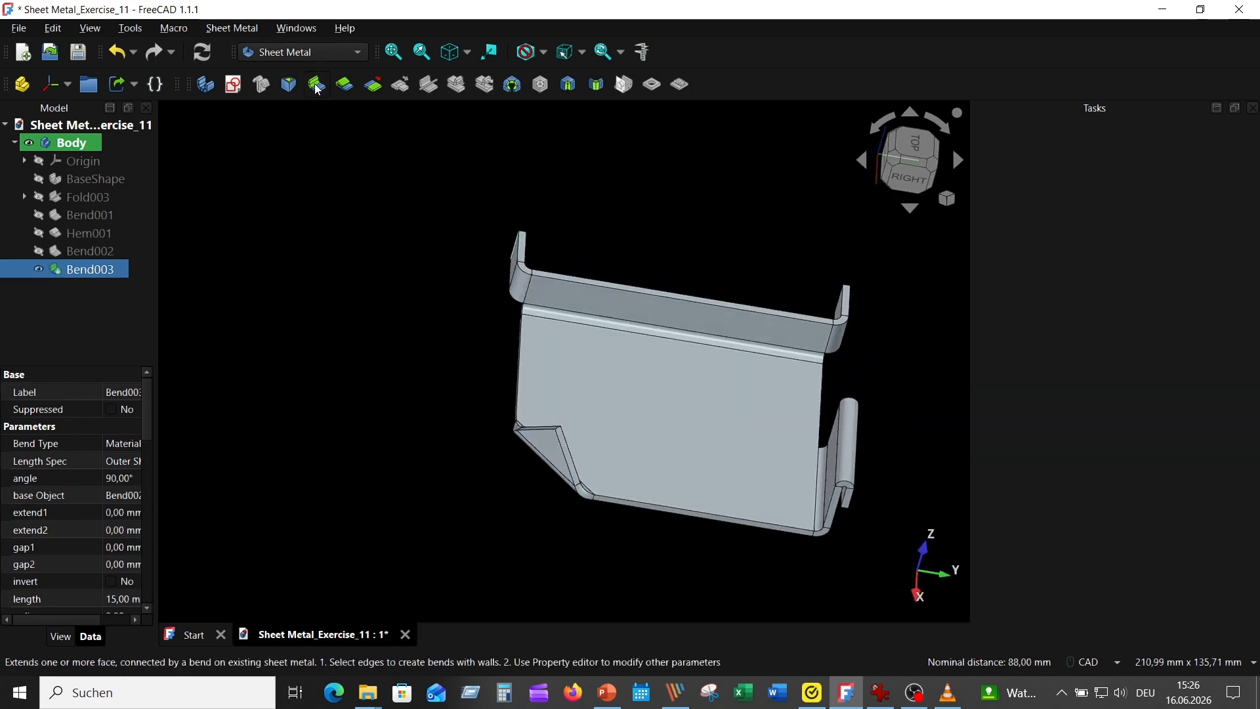
click(316, 84)
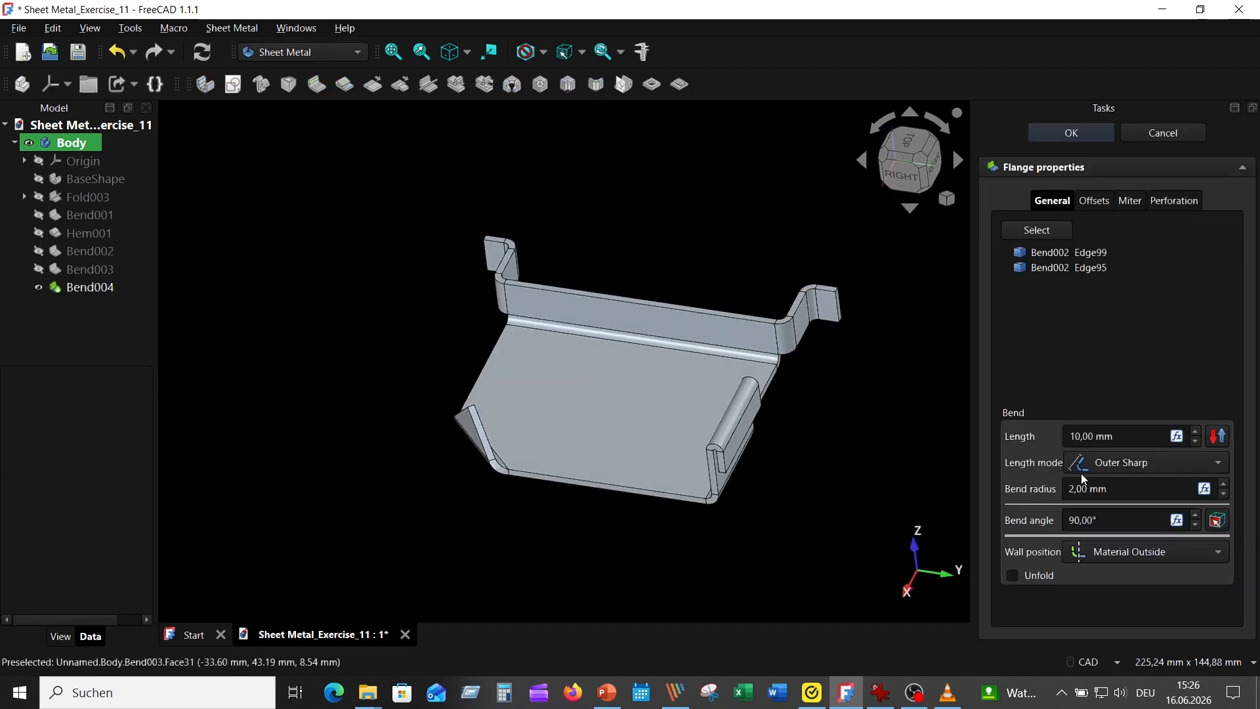
text(2)
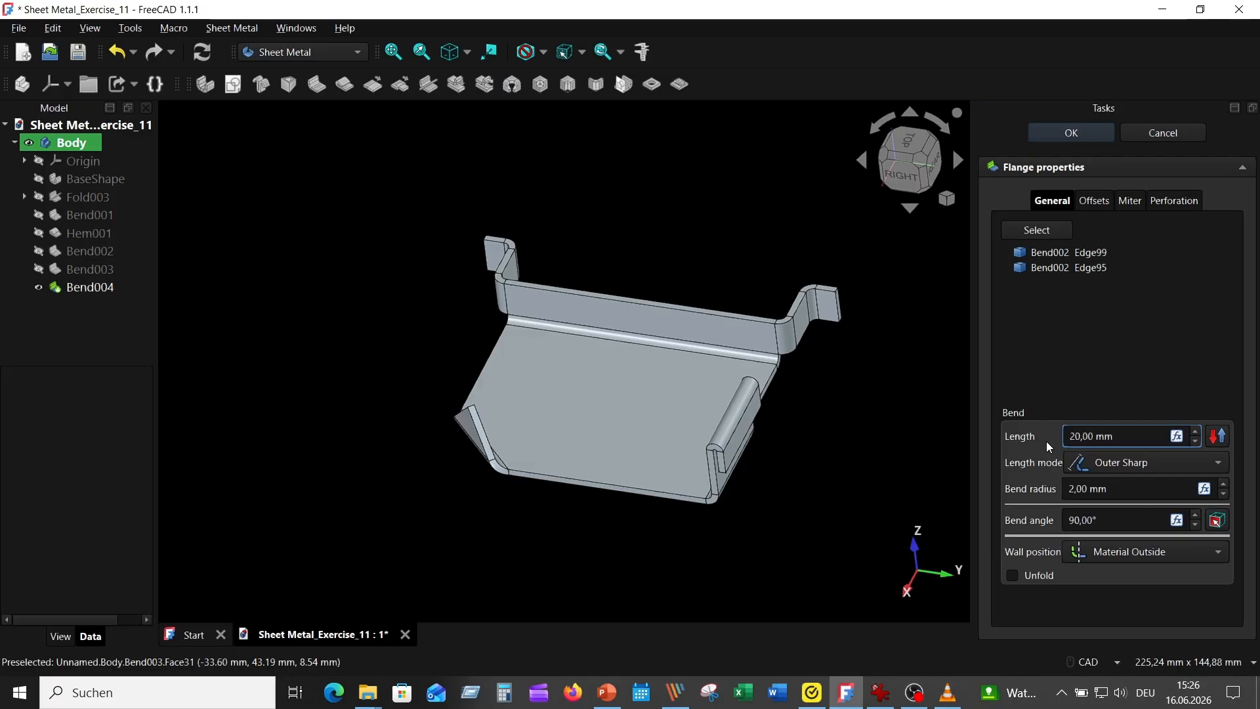
click(1141, 494)
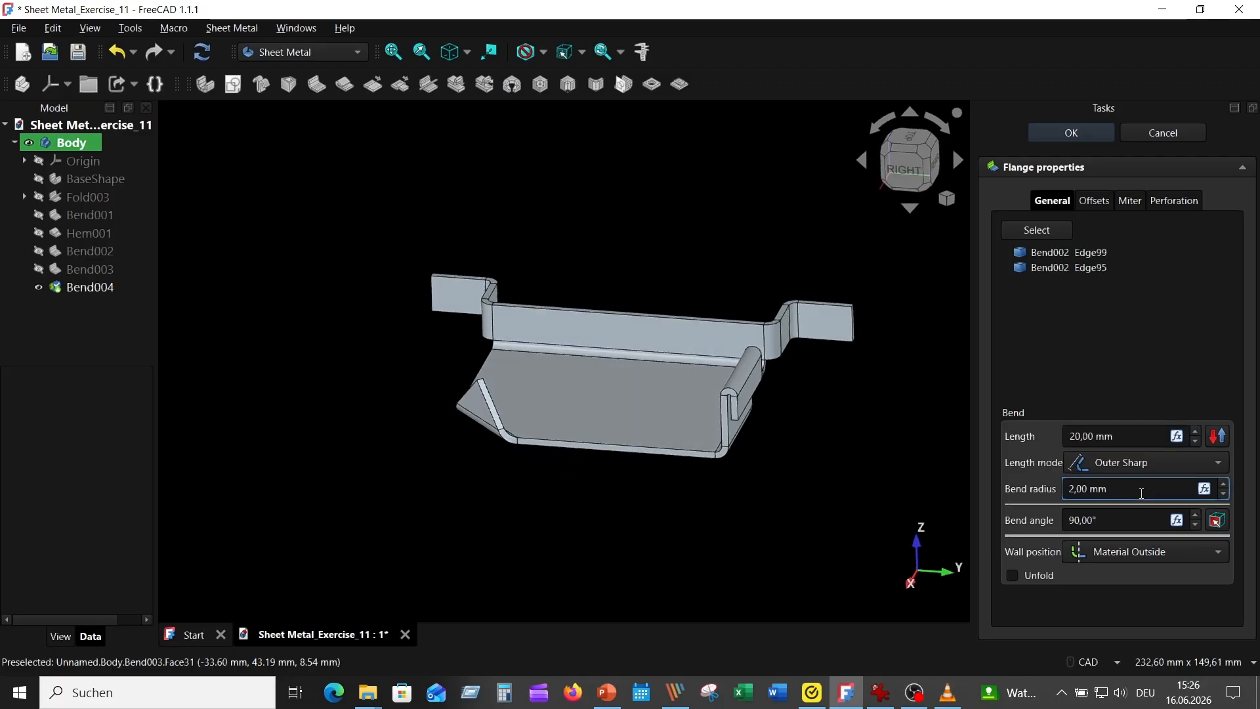
Step: Compare the outward end tabs with the reference picture, set their length to 25 mm and accept the flange
key(alt+Tab)
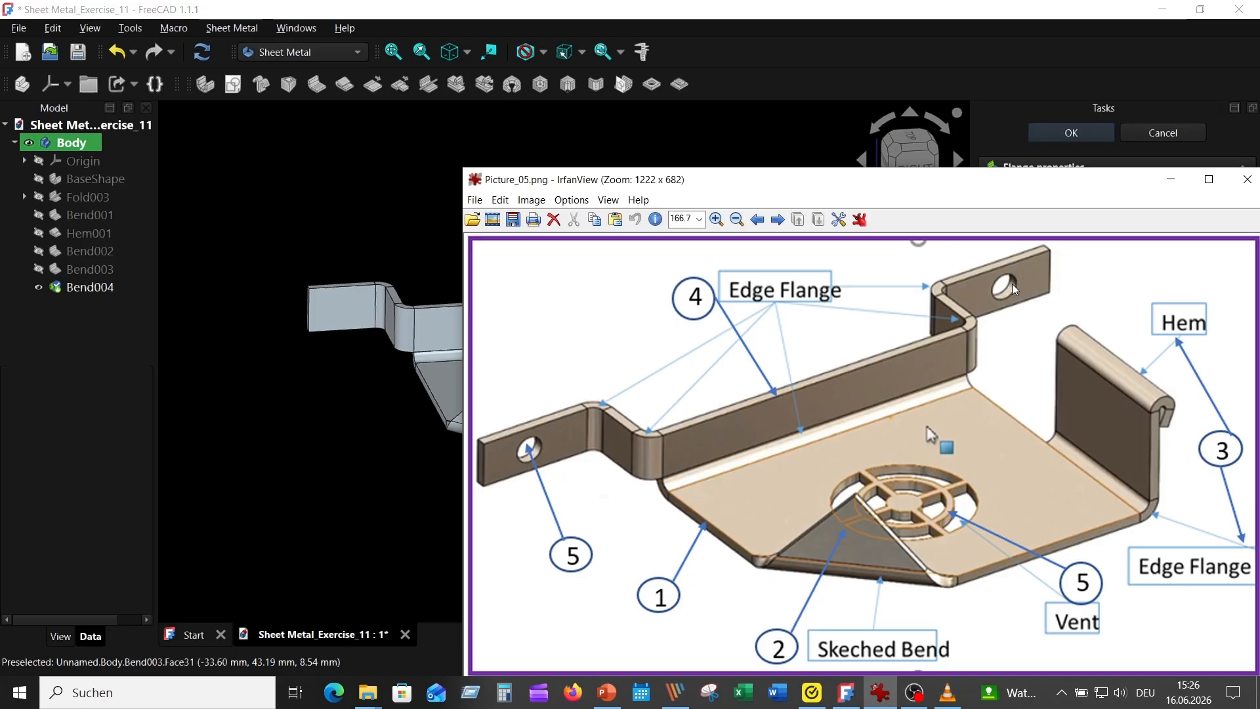
click(351, 159)
click(1075, 436)
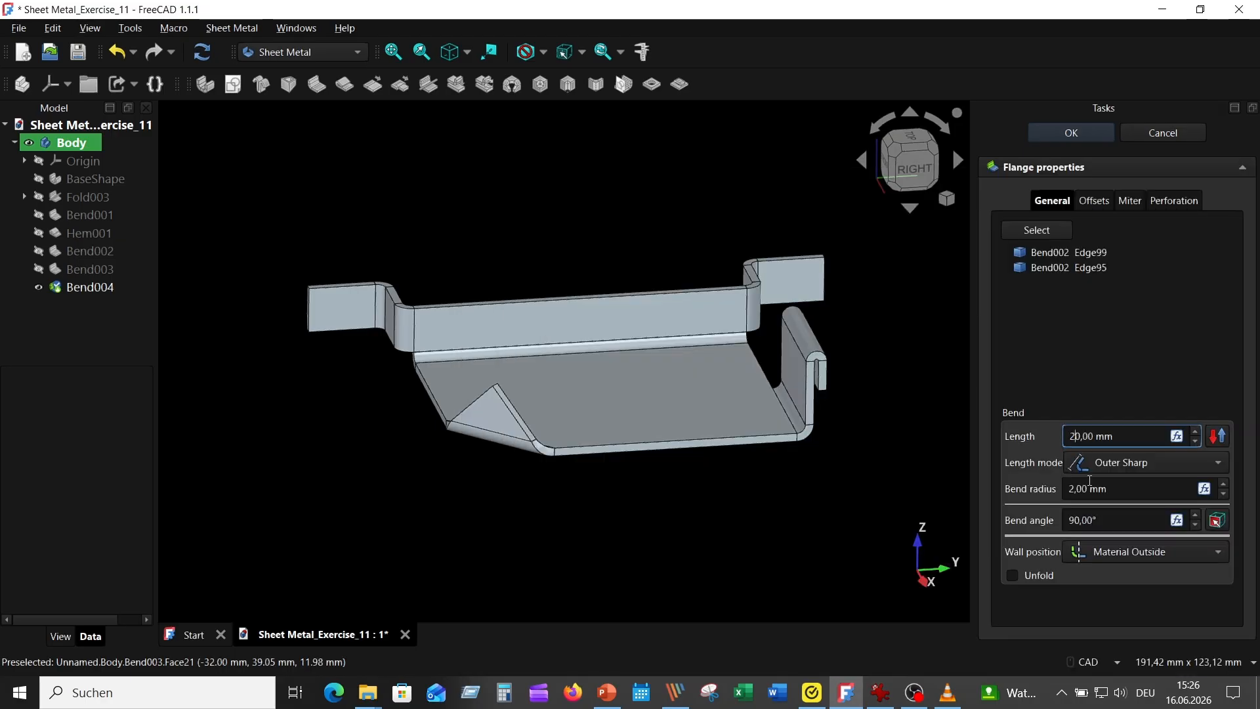
key(Delete)
text(5)
key(Return)
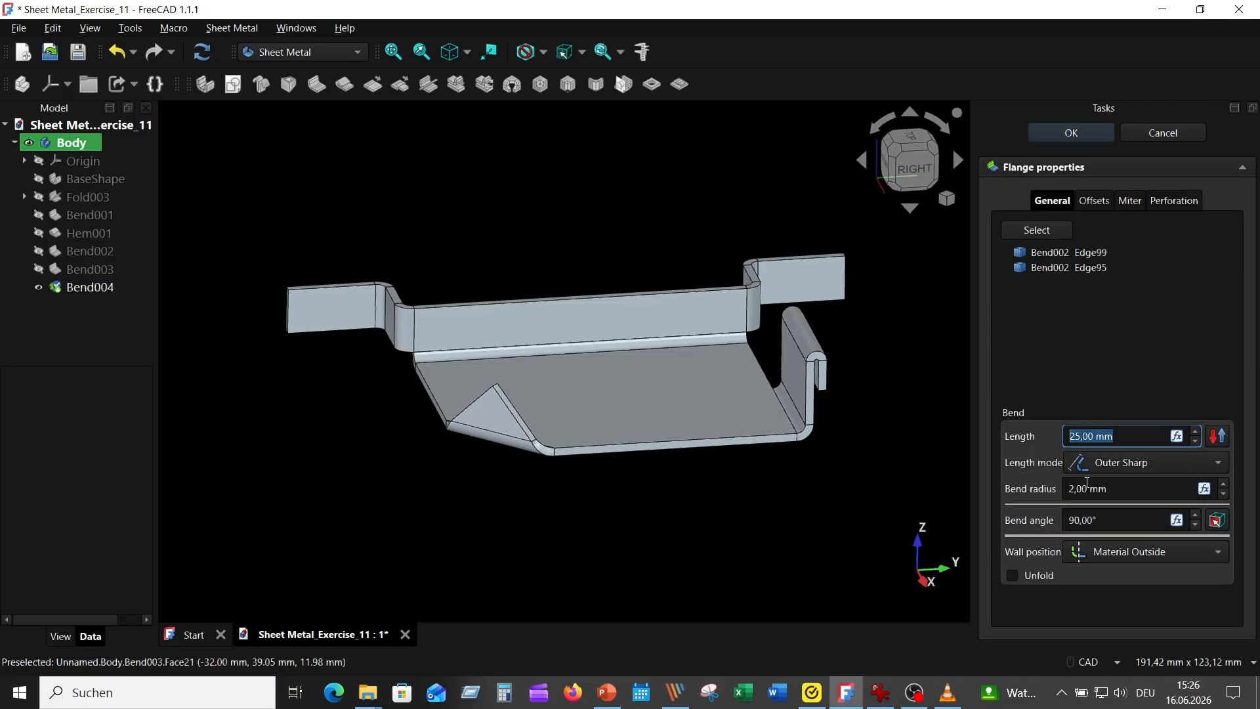
click(1052, 130)
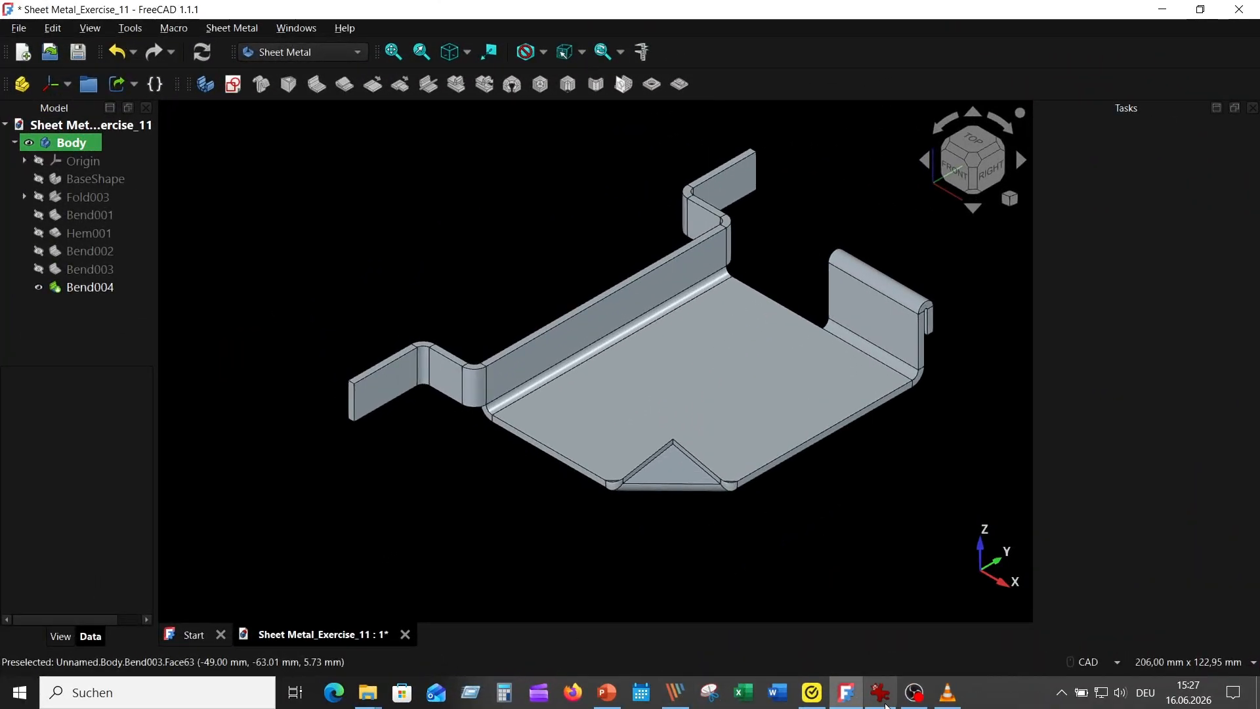
Step: Following the reference picture, switch to the Part Design workbench and start a sketch on the front end tab's flat face
click(880, 694)
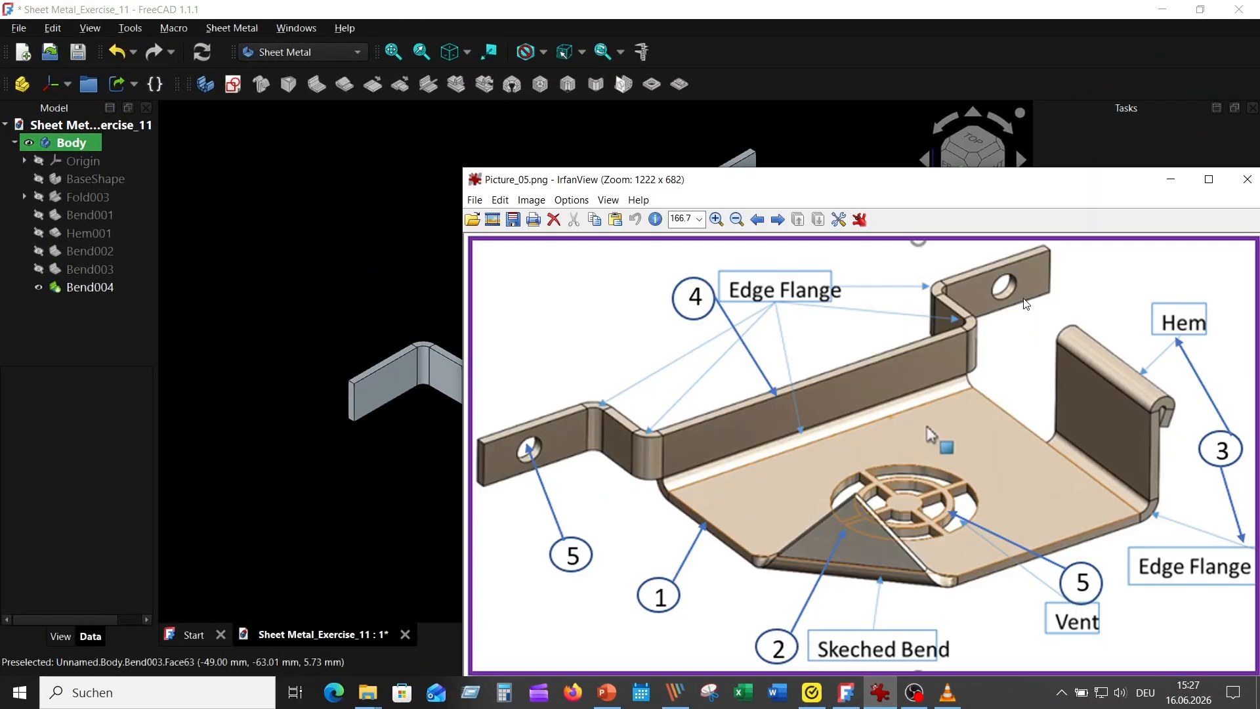
click(328, 152)
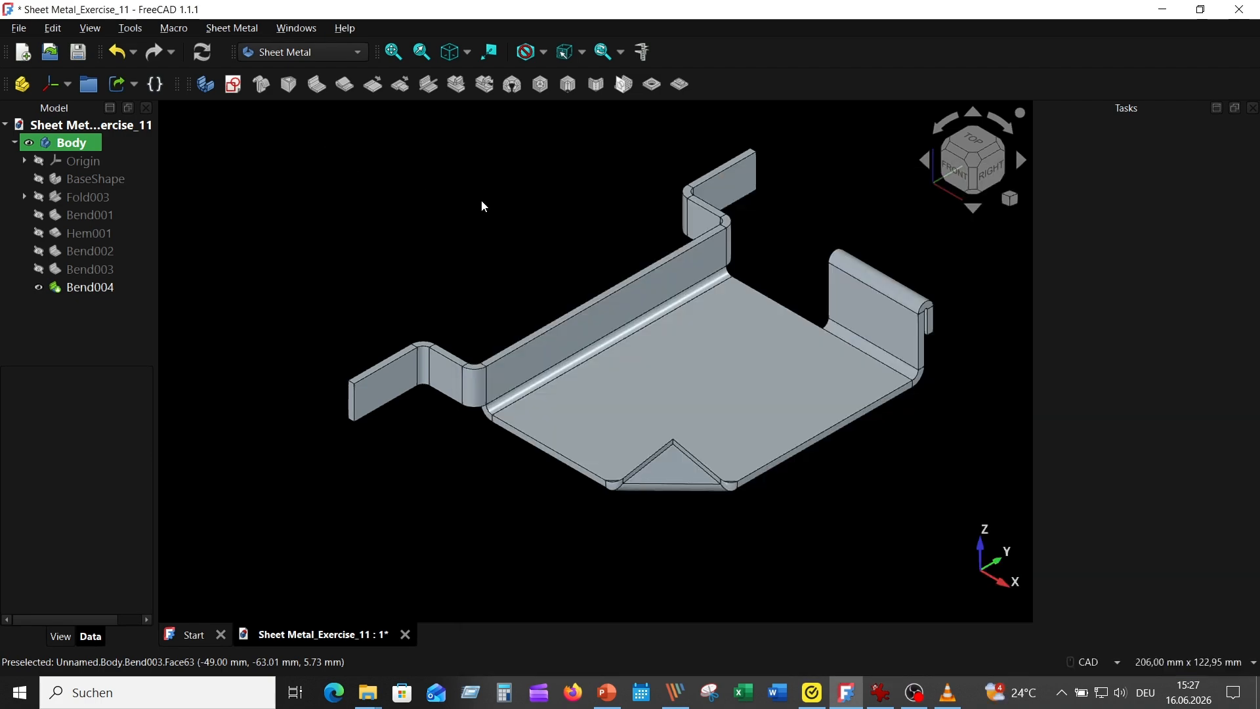
click(358, 52)
click(318, 70)
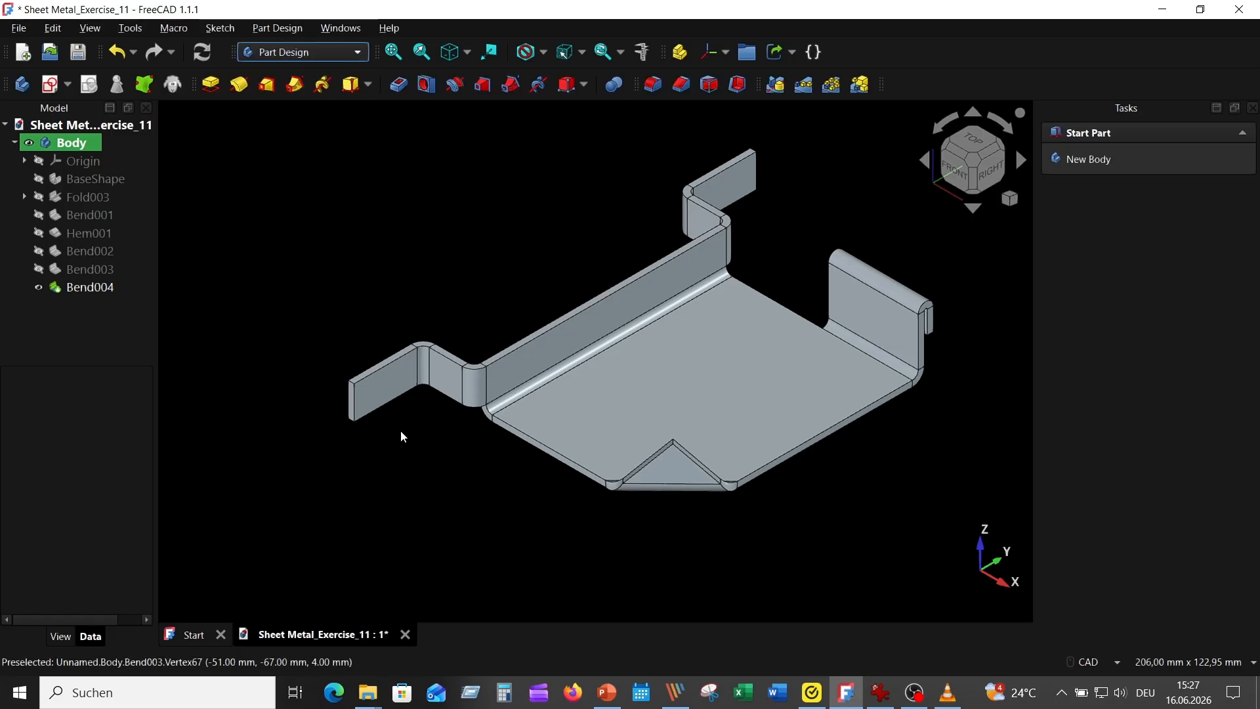
click(383, 380)
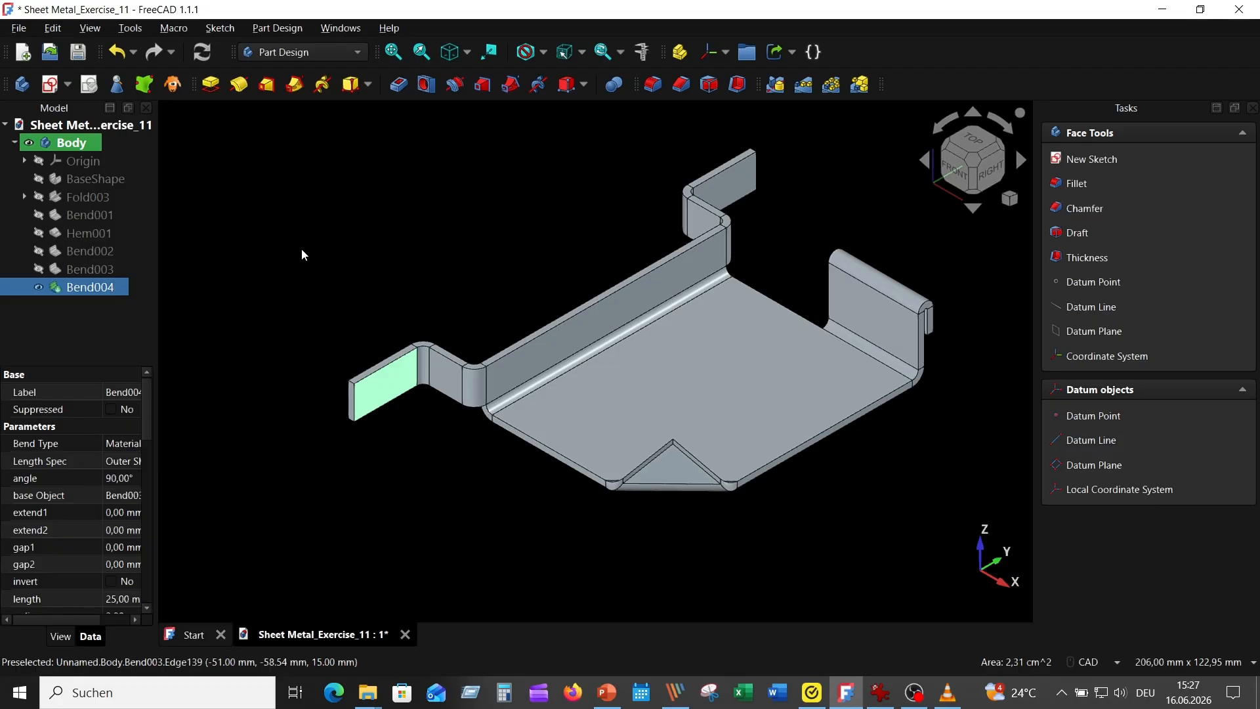
click(53, 85)
Step: Sketch a circle with a 2.5 mm radius on the end tab for the mounting hole
scroll(312, 319, up, 3)
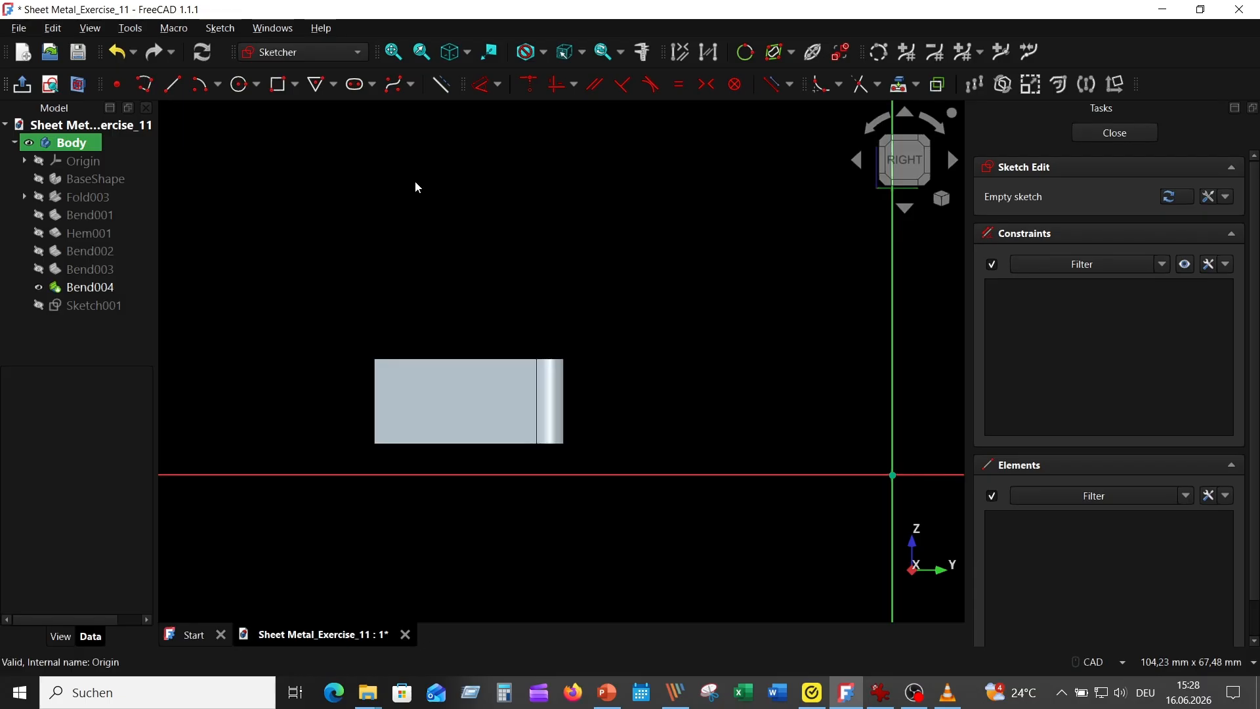
click(240, 85)
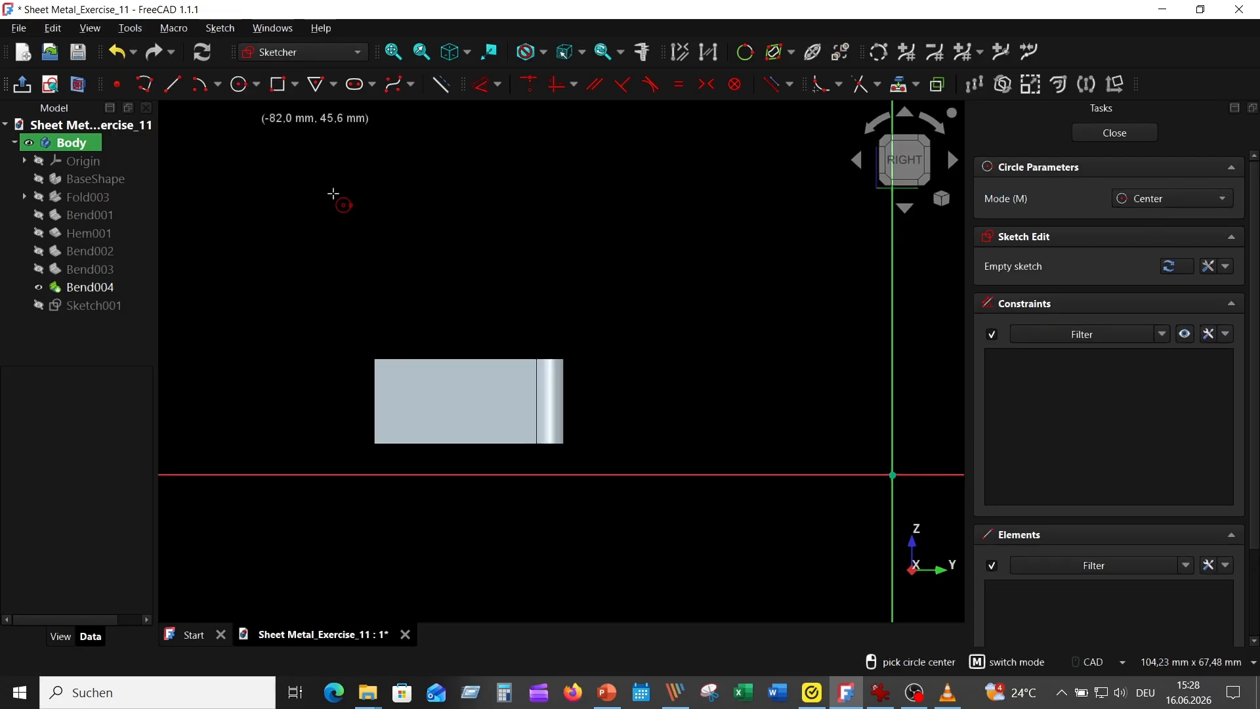
click(446, 404)
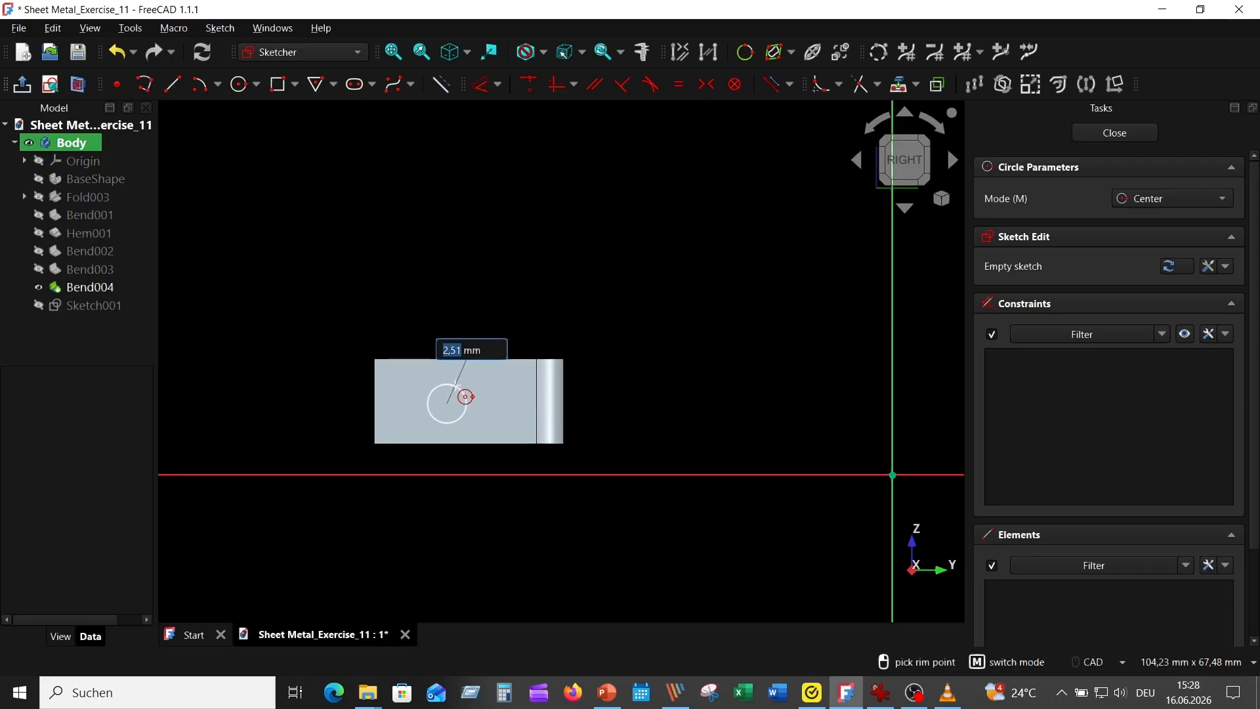
text(2,5)
key(Return)
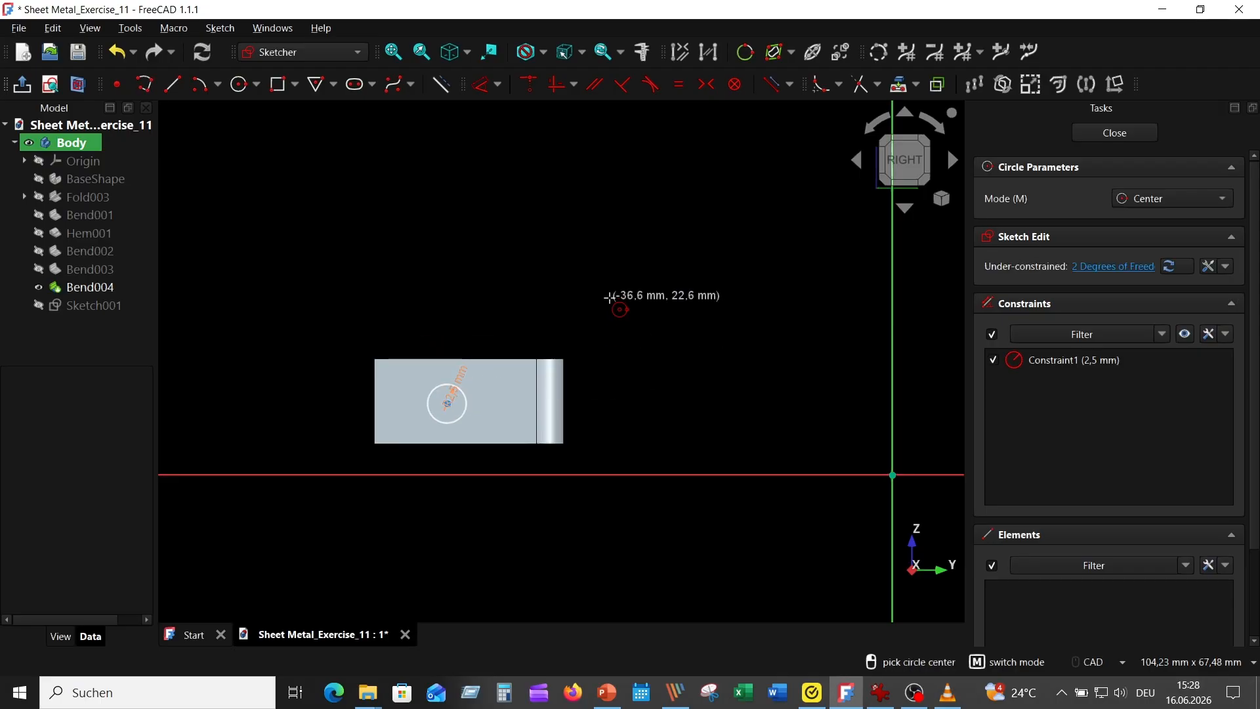
key(Escape)
Step: Project the tab's upper edge and outer end edge into the sketch as external geometry, and move the radius dimension clear of the tab
click(899, 84)
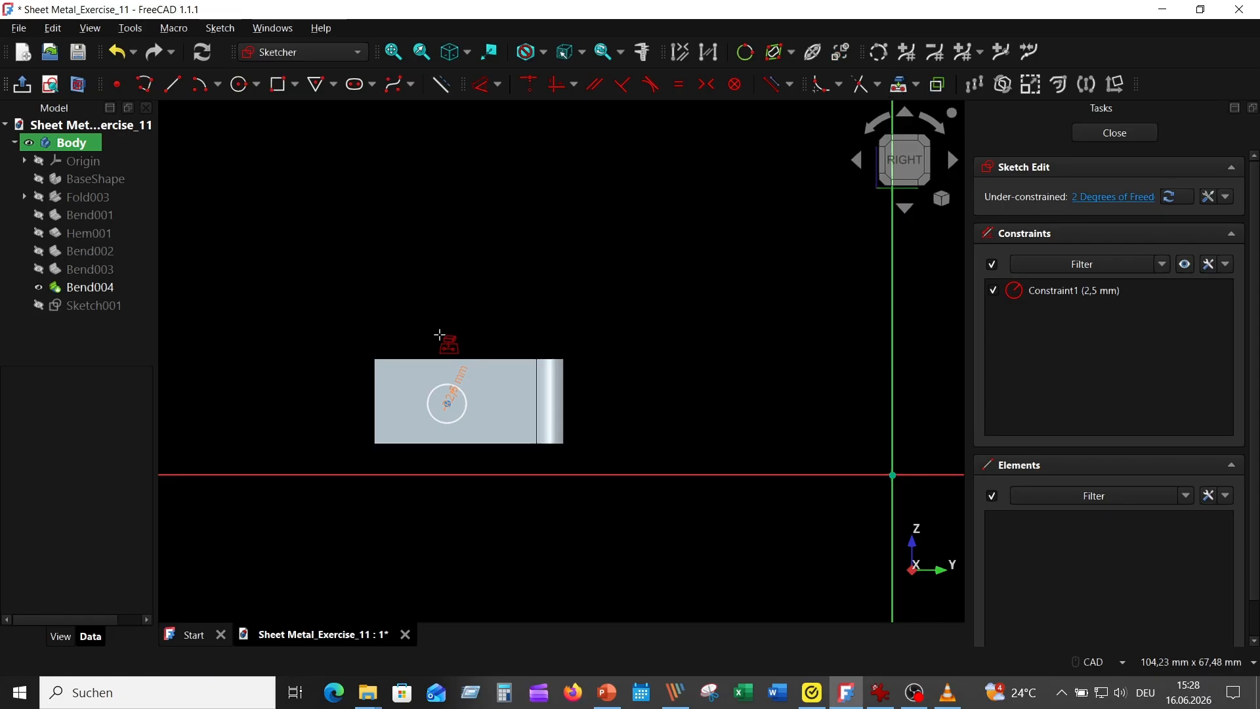
click(423, 359)
click(375, 395)
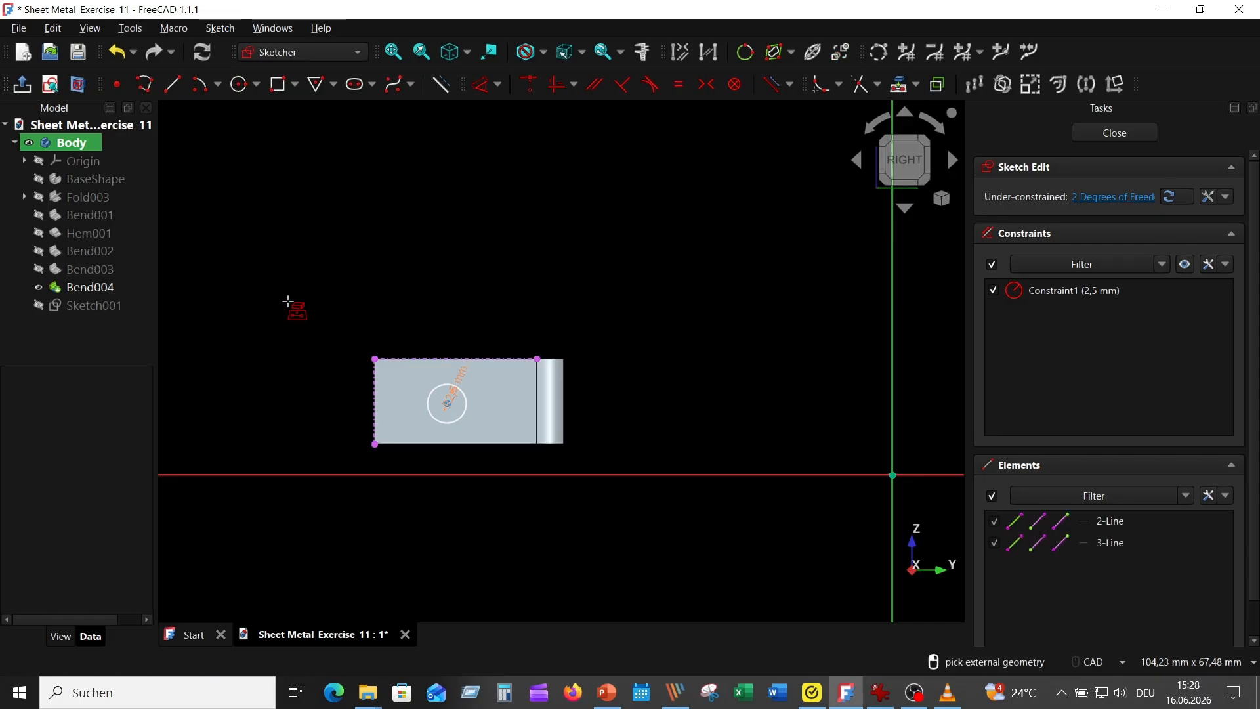
key(Escape)
drag(446, 394, 528, 289)
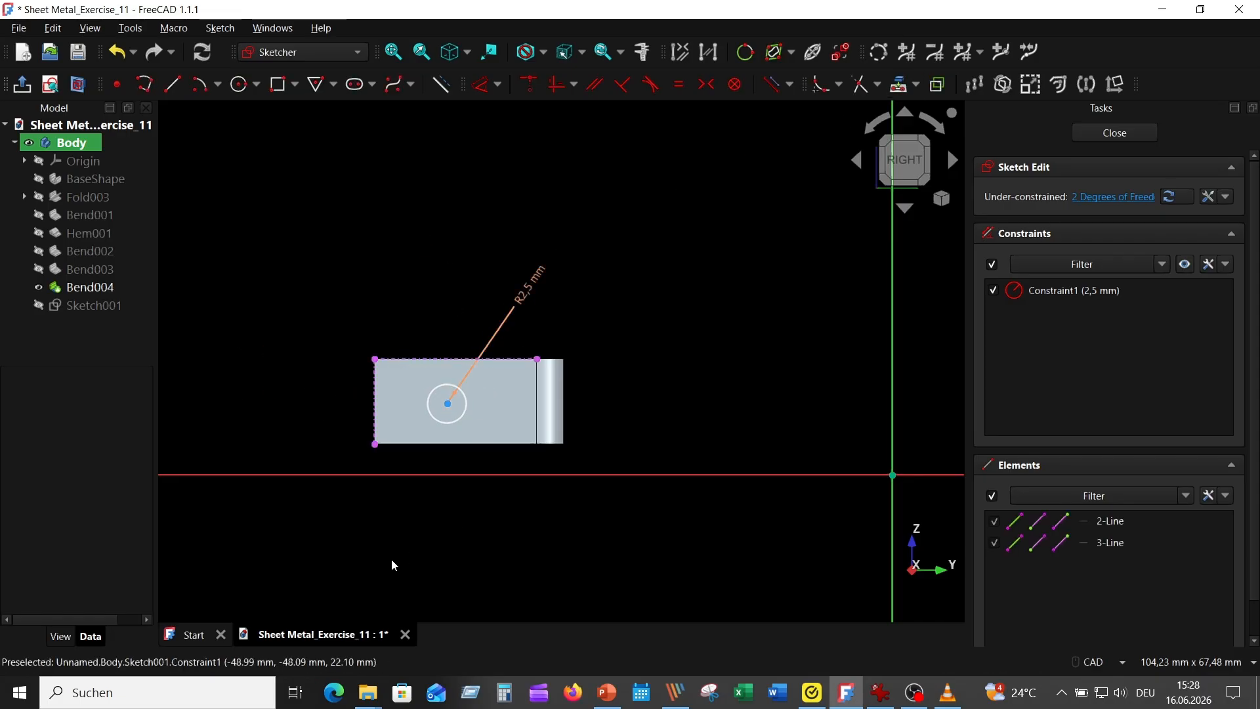
Step: Dimension the circle's centre 8 mm from the tab's outer end edge and 6 mm below its upper edge
click(376, 419)
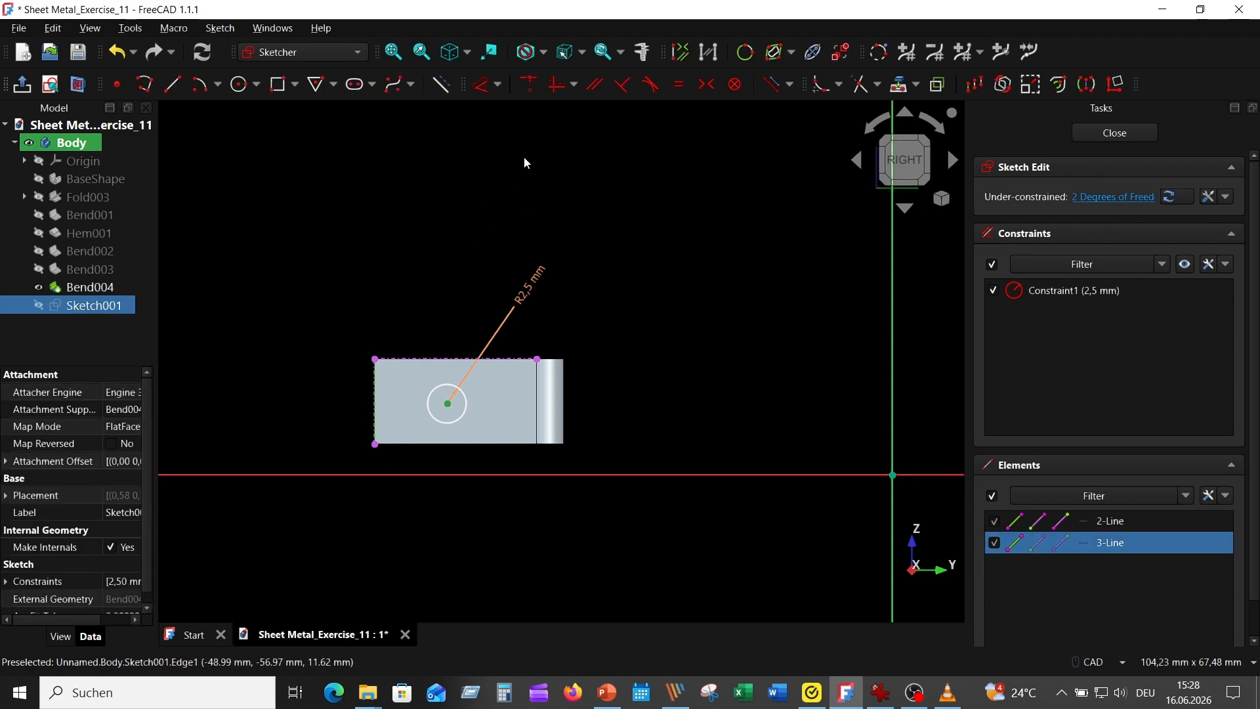
click(483, 84)
click(425, 302)
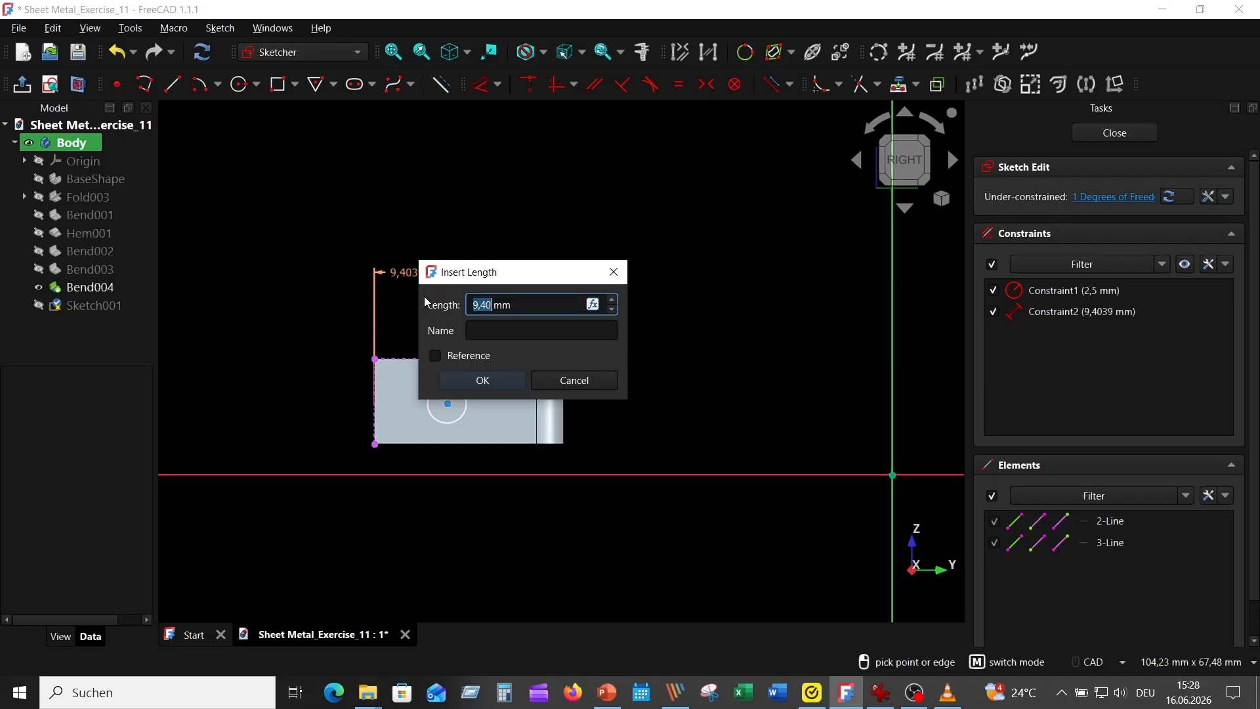
text(8)
key(Return)
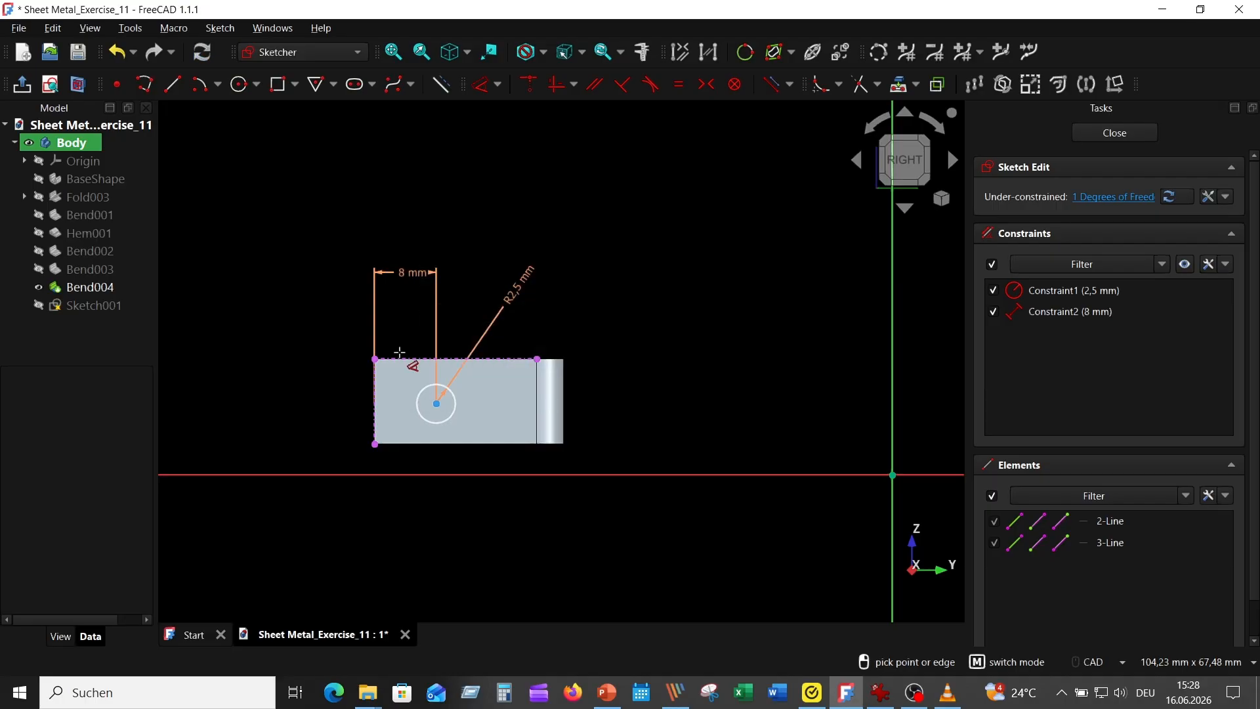
click(436, 404)
click(418, 359)
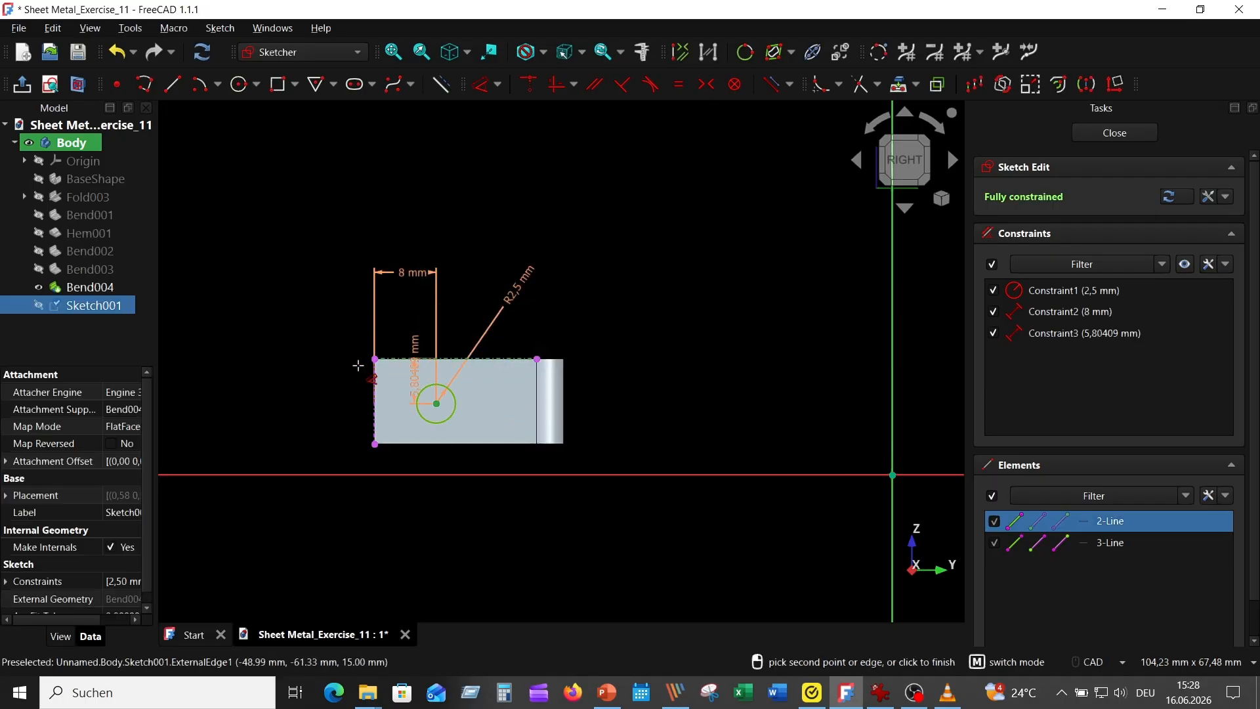
click(294, 438)
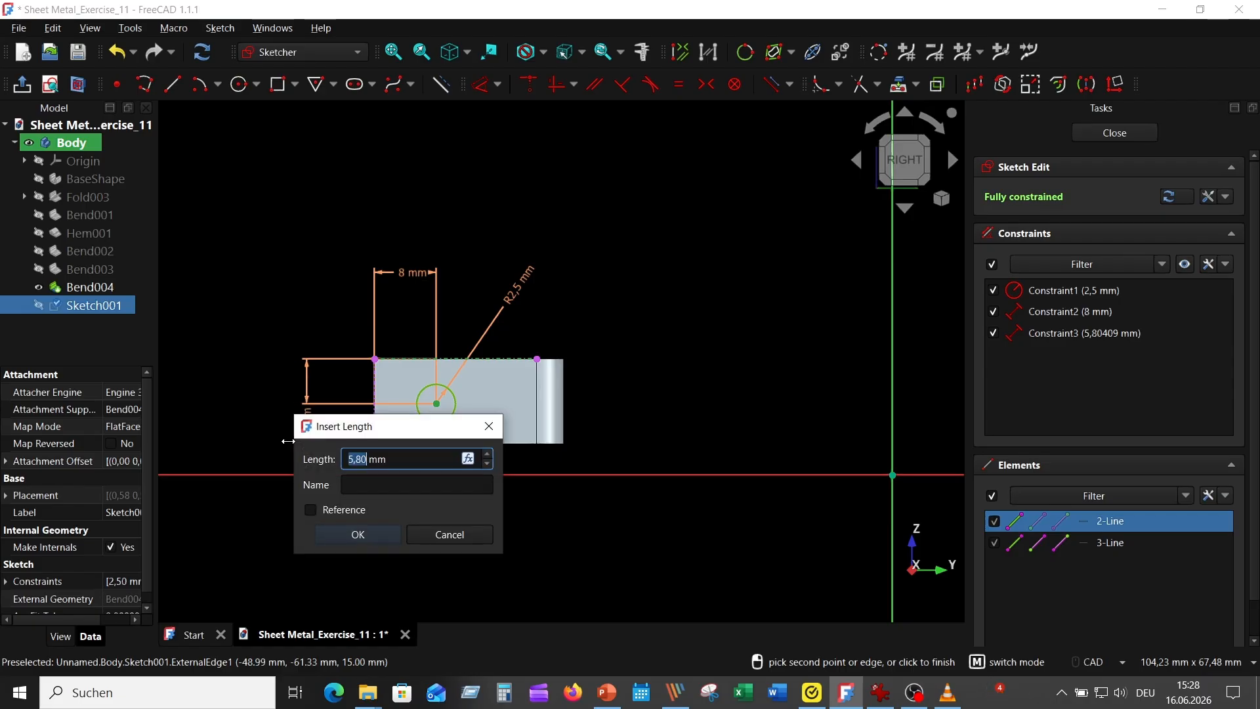
text(6)
key(Return)
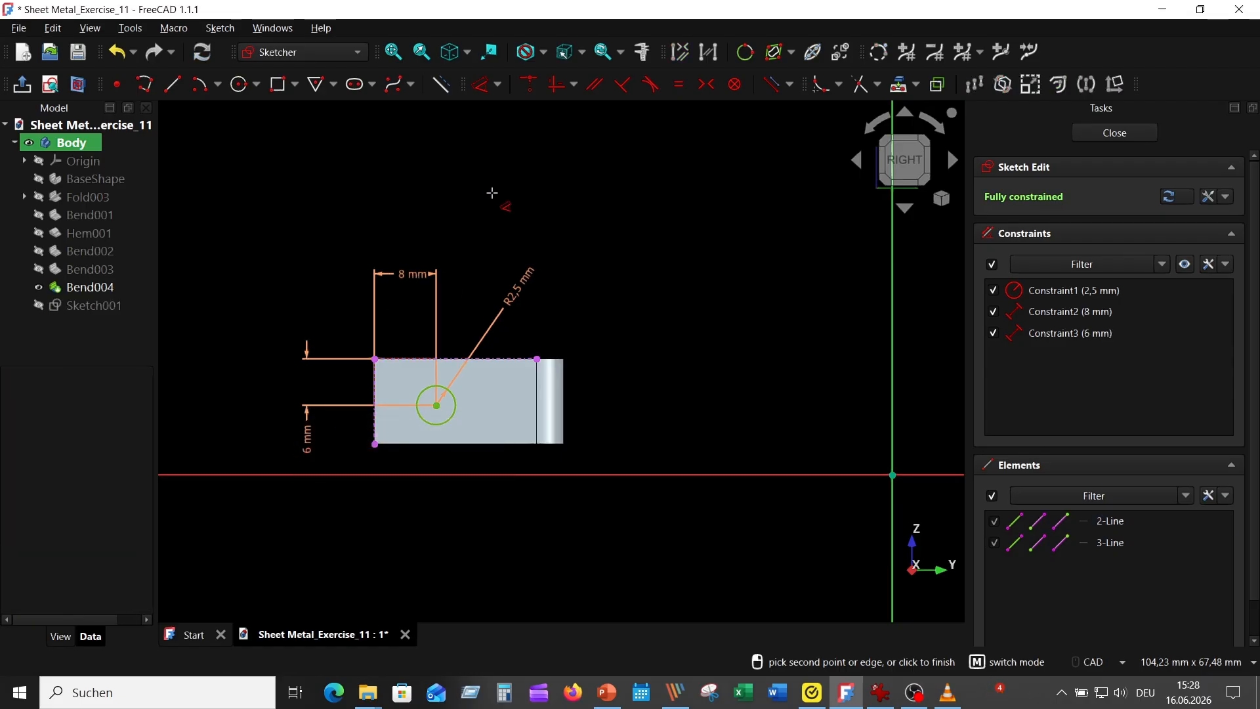
key(Escape)
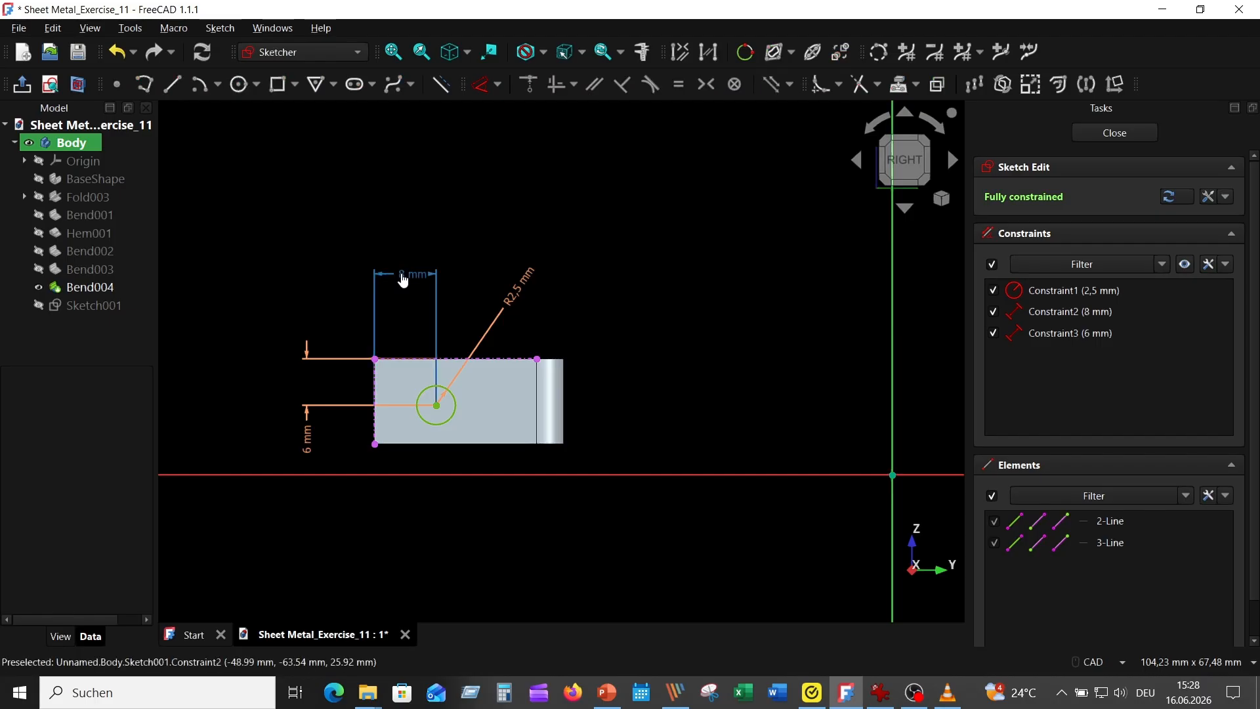
Step: Try 10 mm for the circle's distance from the tab's outer end edge, and set it to 9 mm
double_click(401, 273)
key(Return)
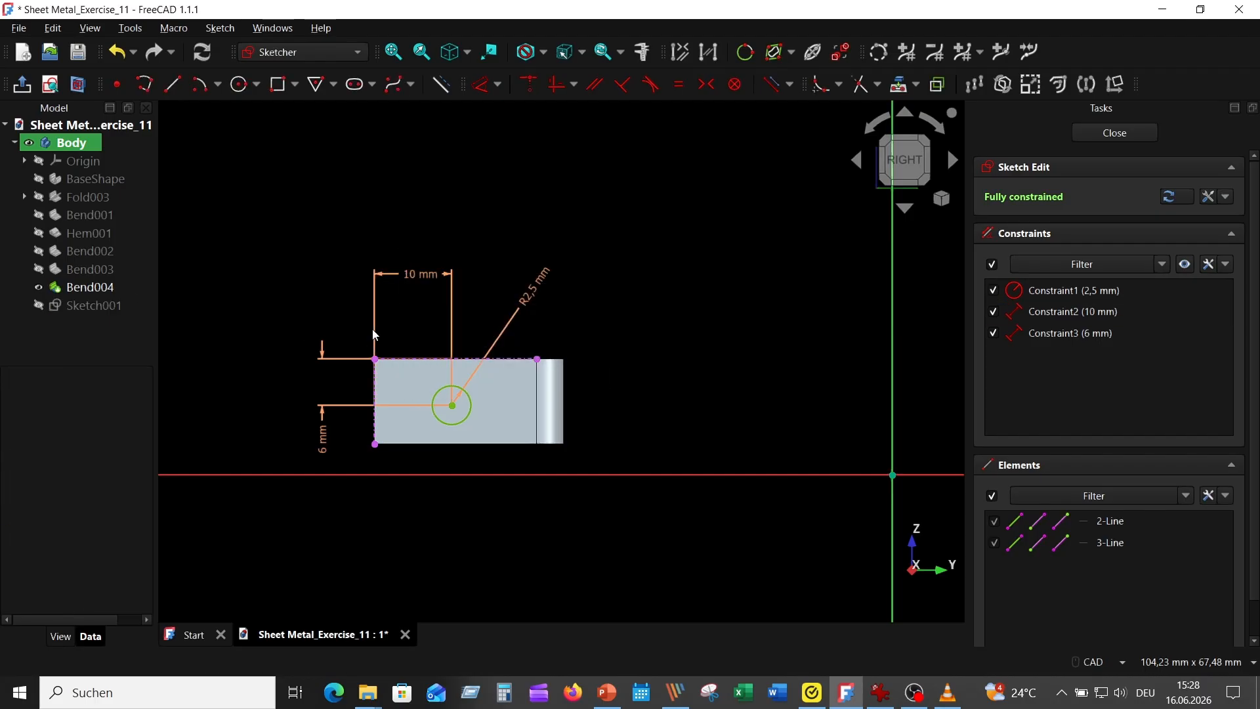
double_click(408, 273)
text(9)
key(Return)
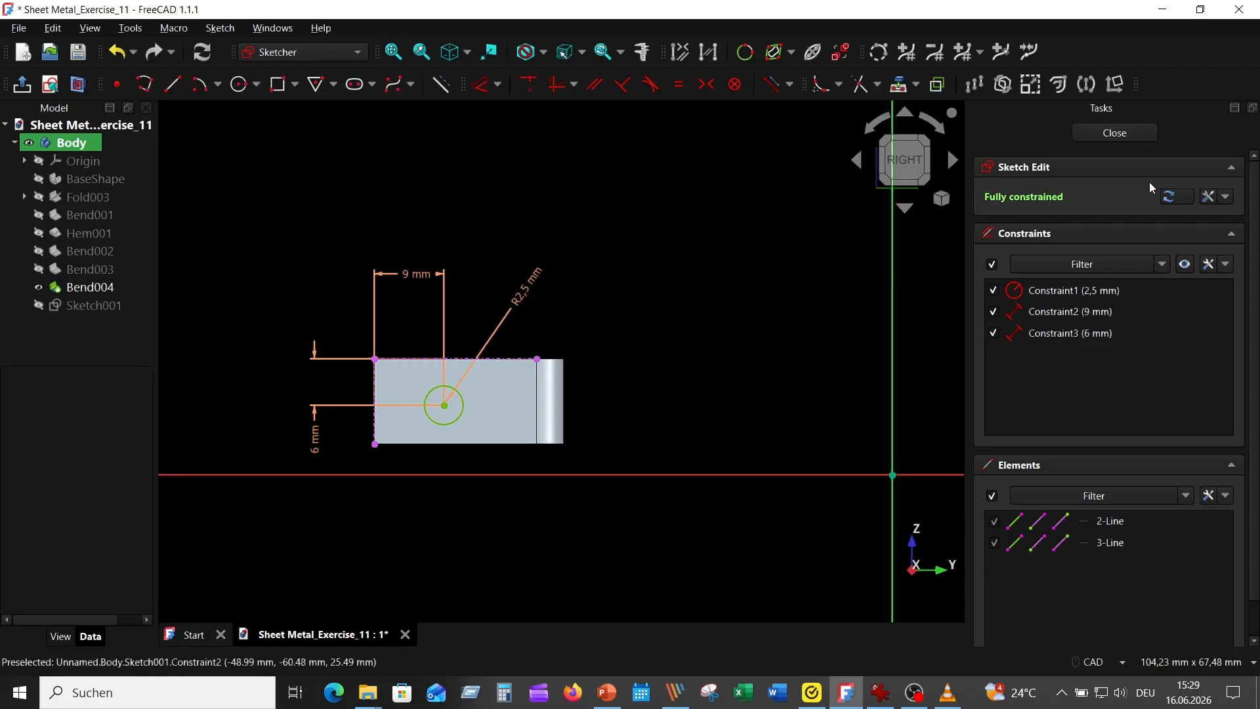
Step: Close the hole sketch and cut it through the tab with a one-sided 5 mm Pocket
click(1115, 133)
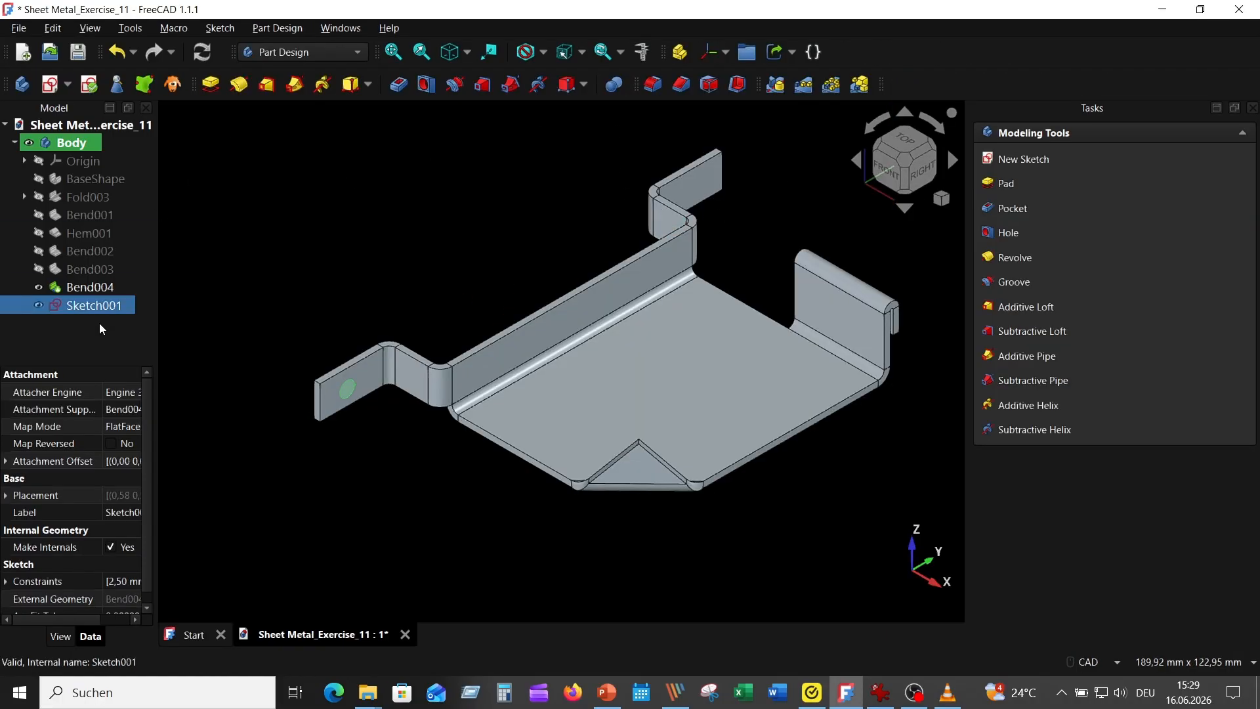
click(399, 84)
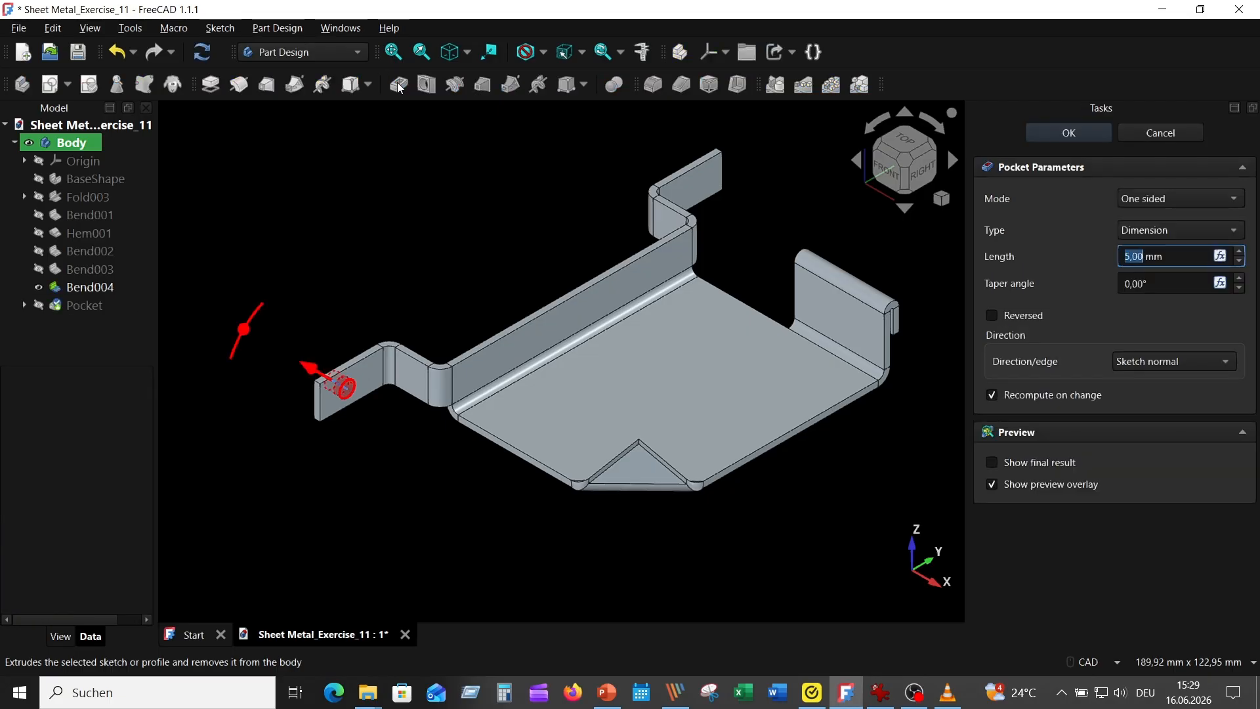
click(1070, 133)
Step: Mirror the tab's hole Pocket across the Base XZ-plane to the opposite tab
click(101, 302)
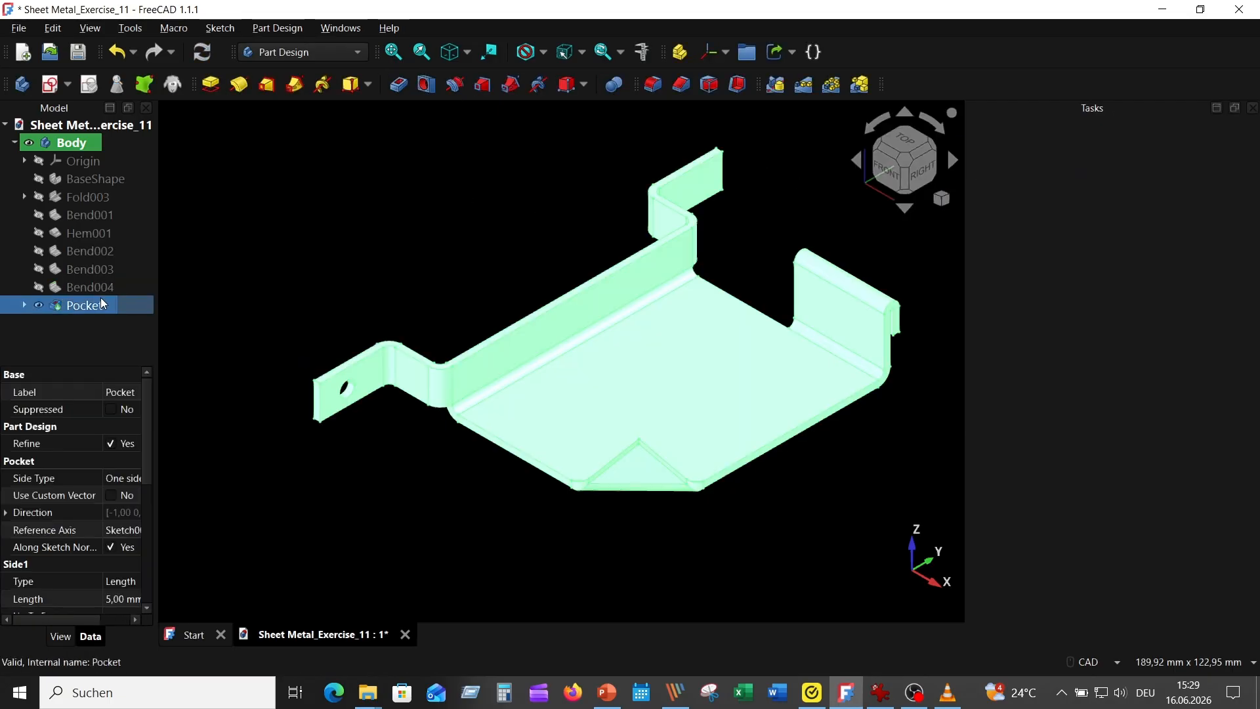
click(775, 84)
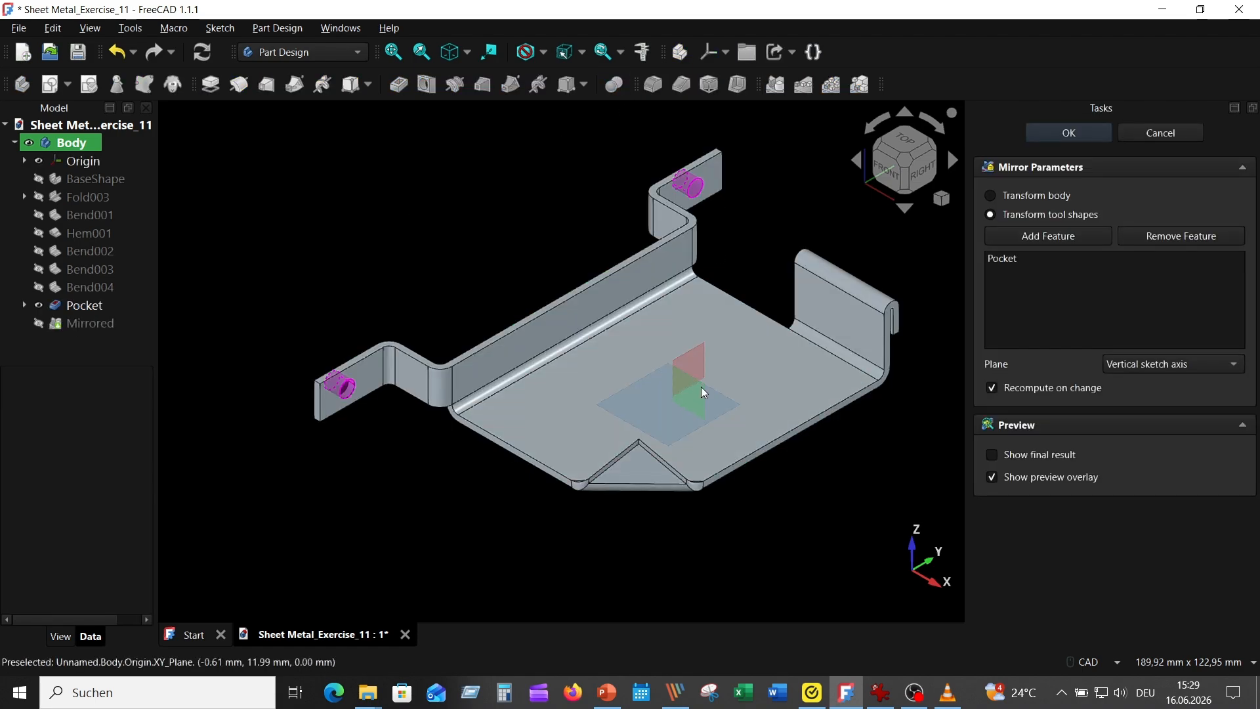
click(1159, 366)
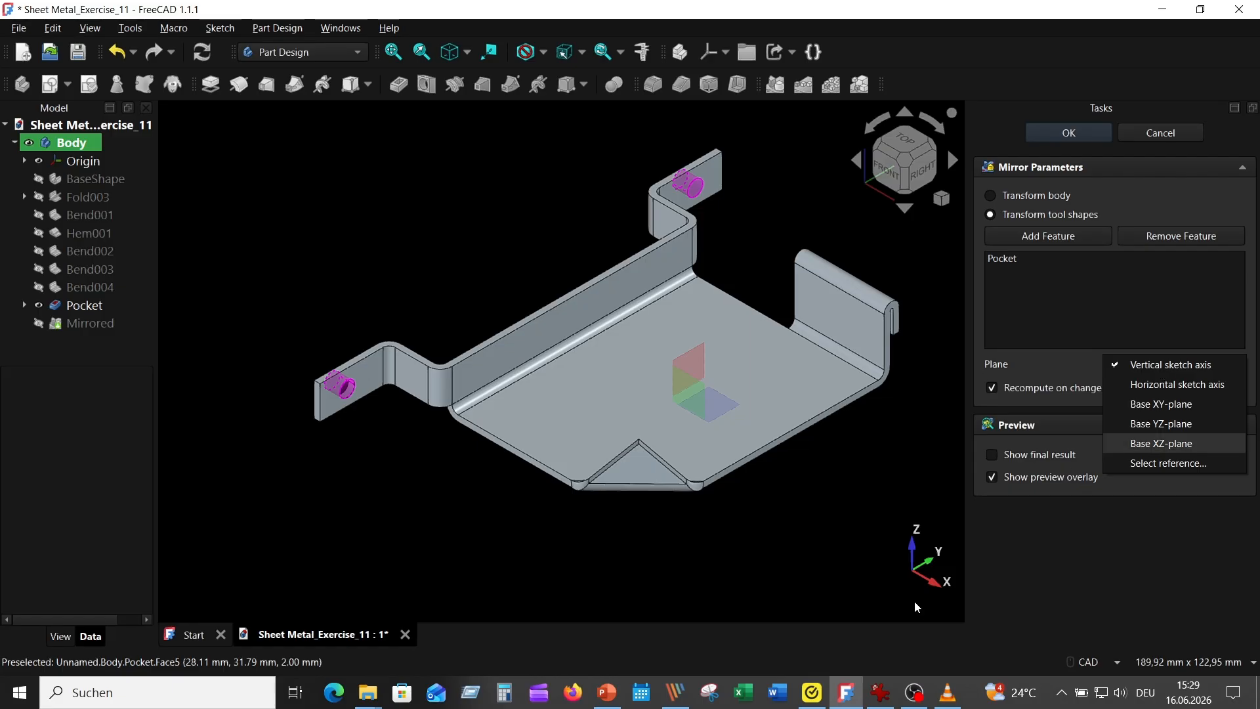
click(1165, 444)
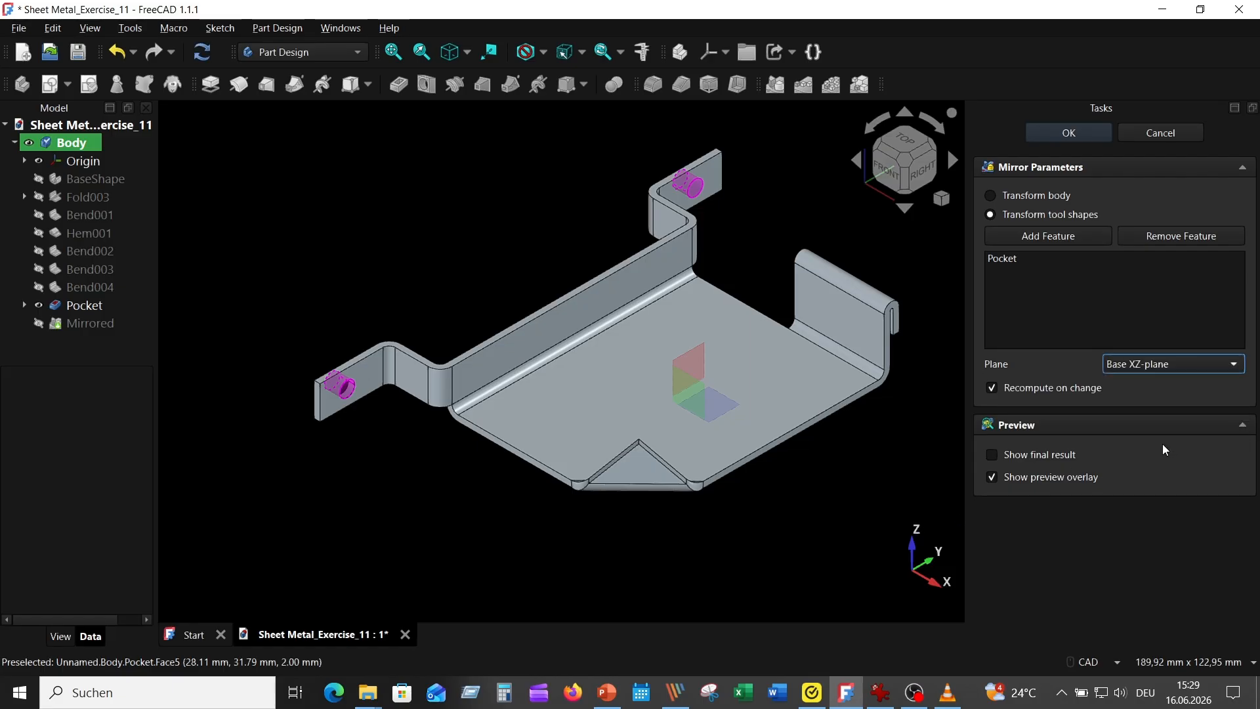
click(1069, 133)
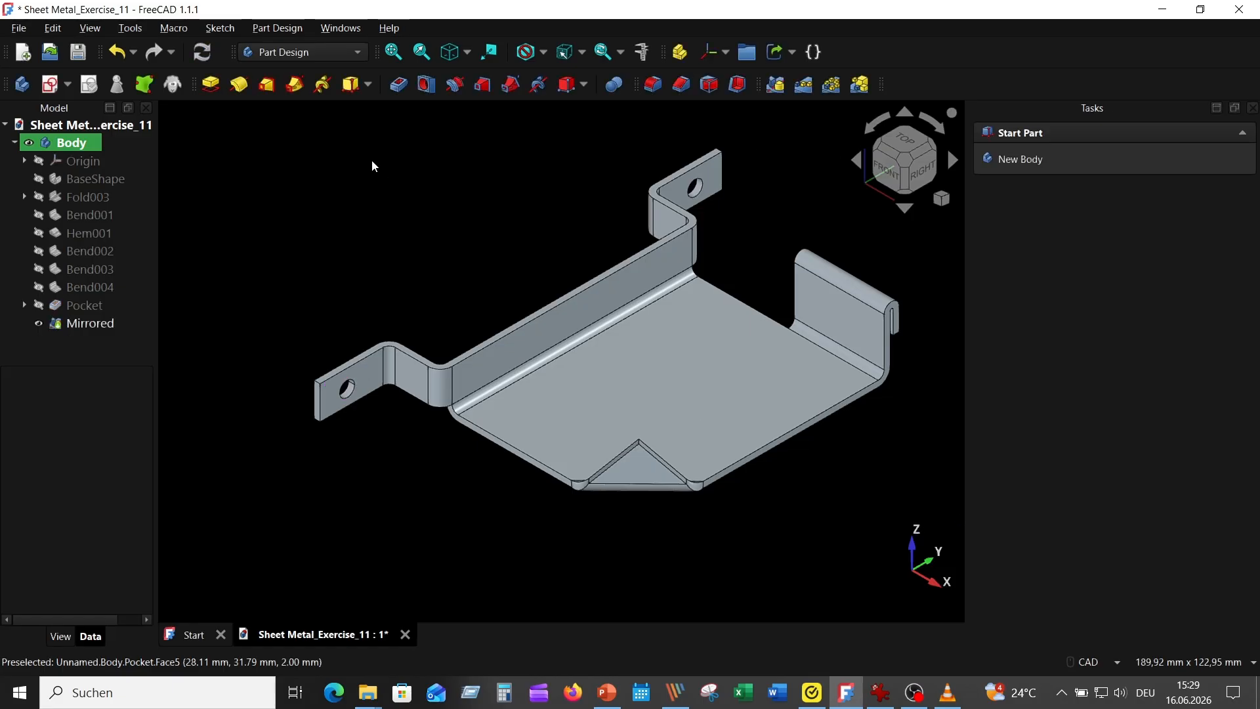
middle_drag(372, 159, 666, 207)
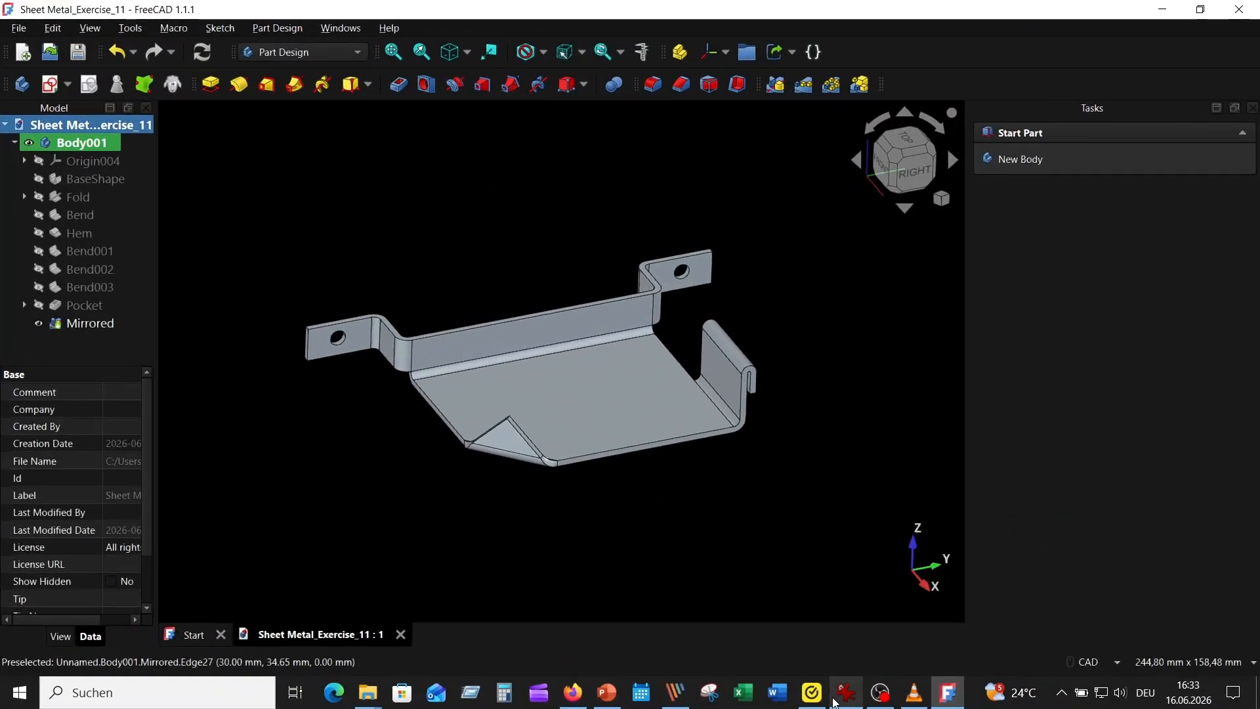
Step: Check the vent in the reference picture and start a new sketch on the base plate's upper face
click(844, 695)
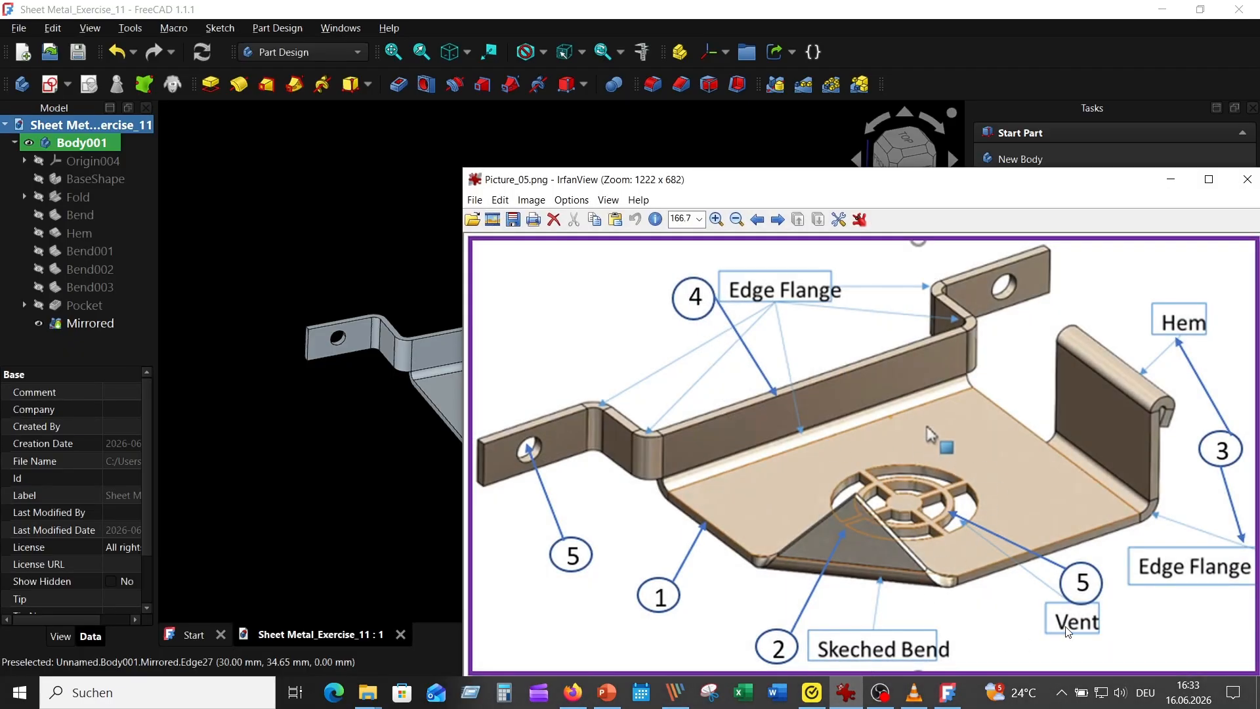
click(433, 299)
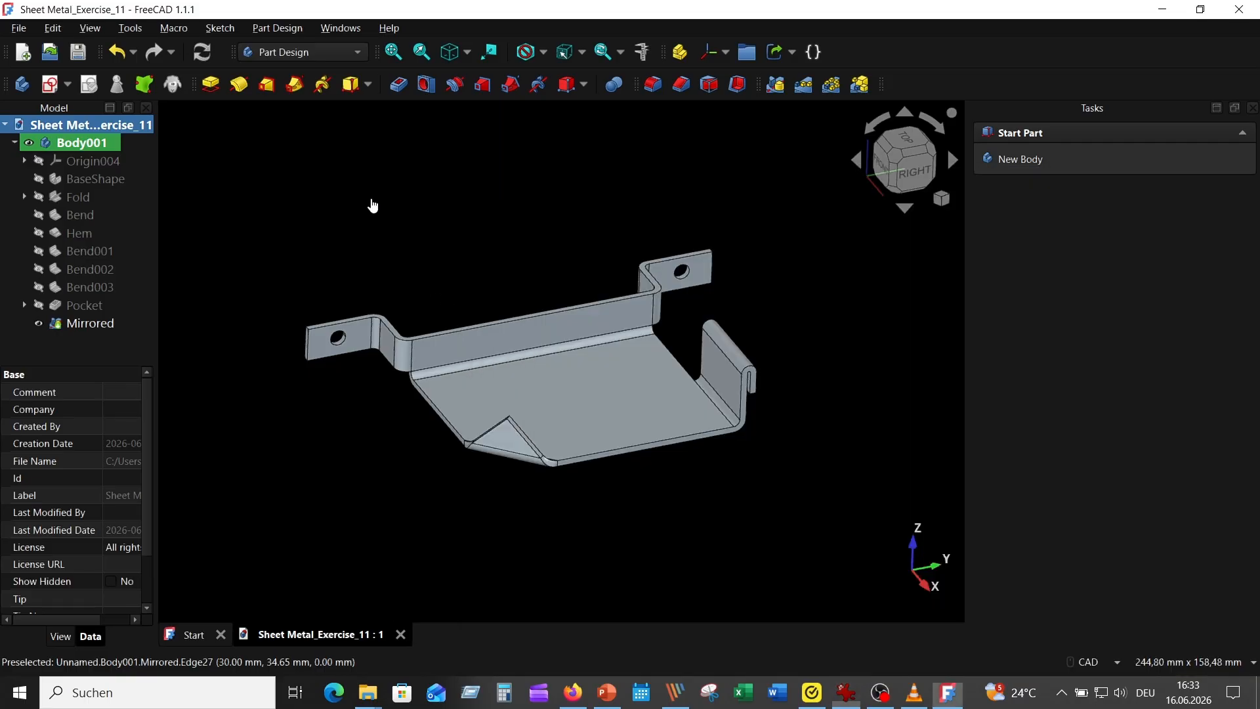
click(589, 384)
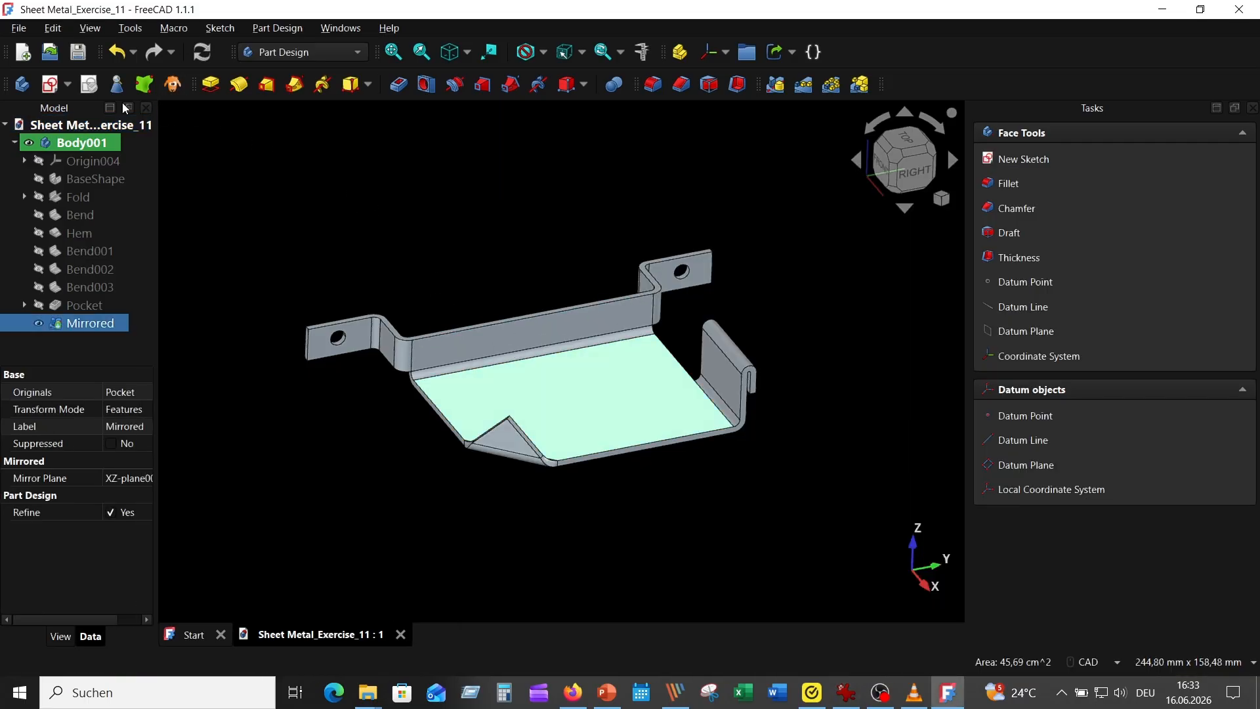
click(50, 85)
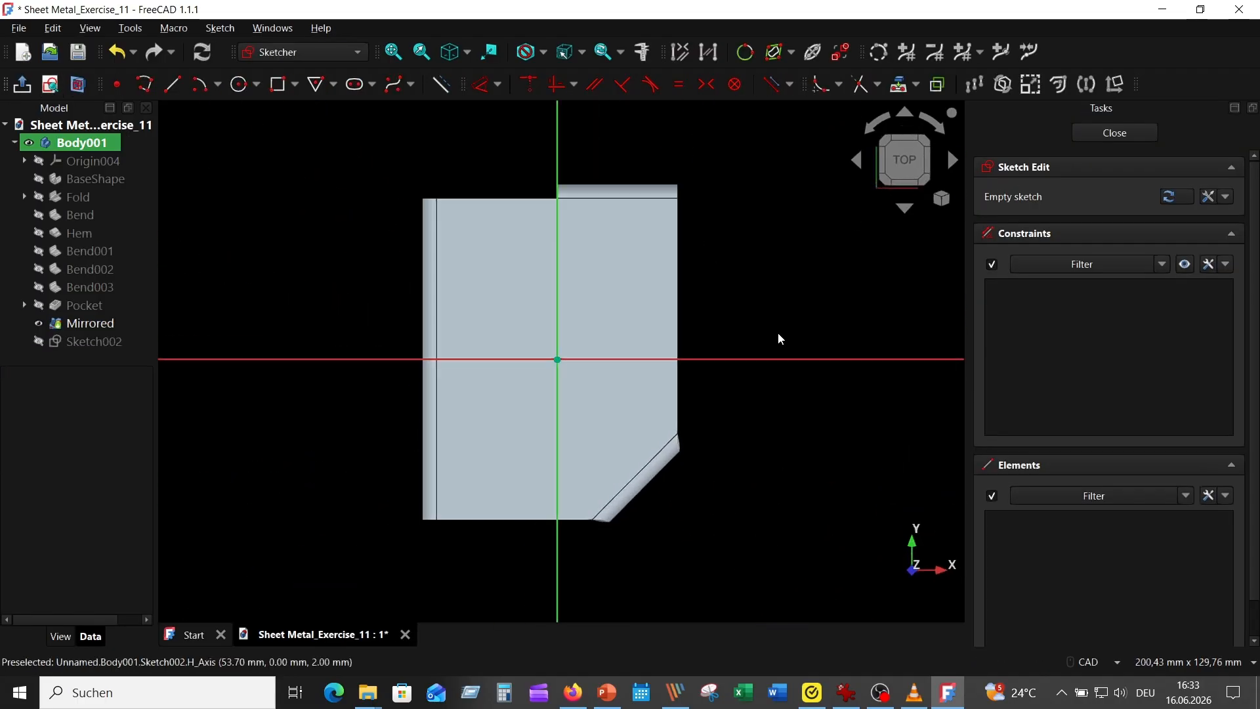
Step: Draw two concentric circles centred on the sketch origin with radii of 5 mm and 8 mm
click(239, 84)
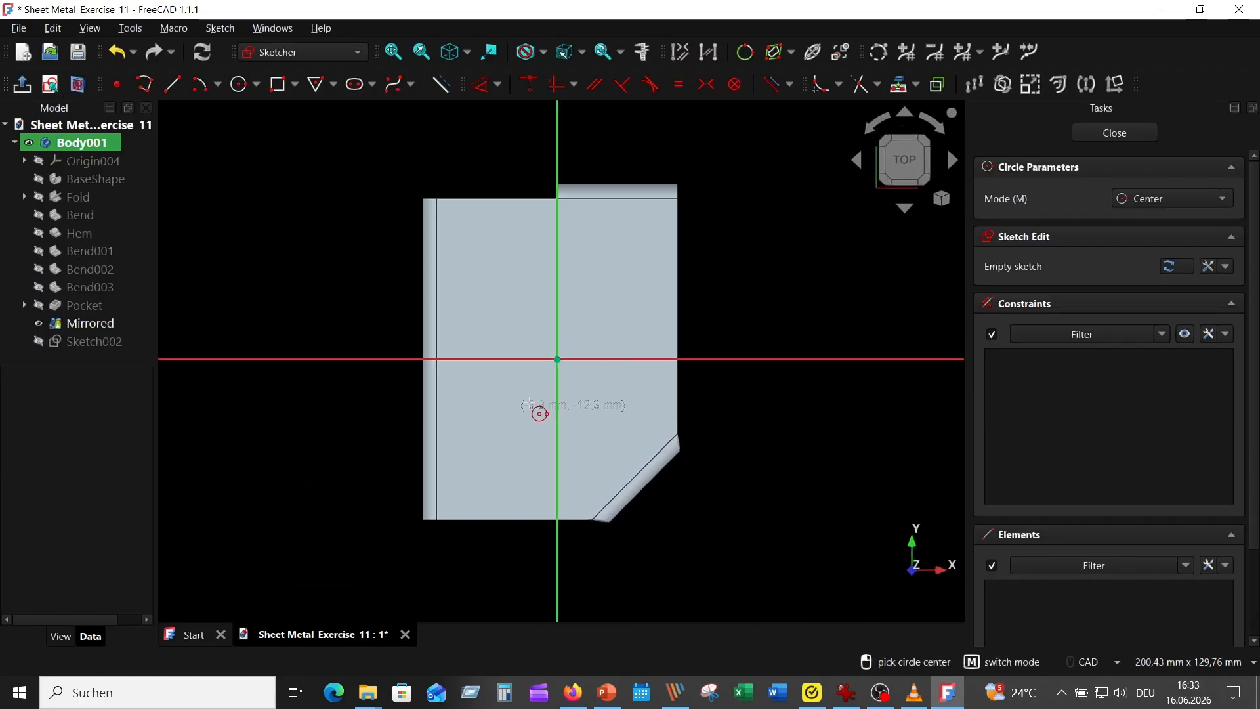
click(557, 359)
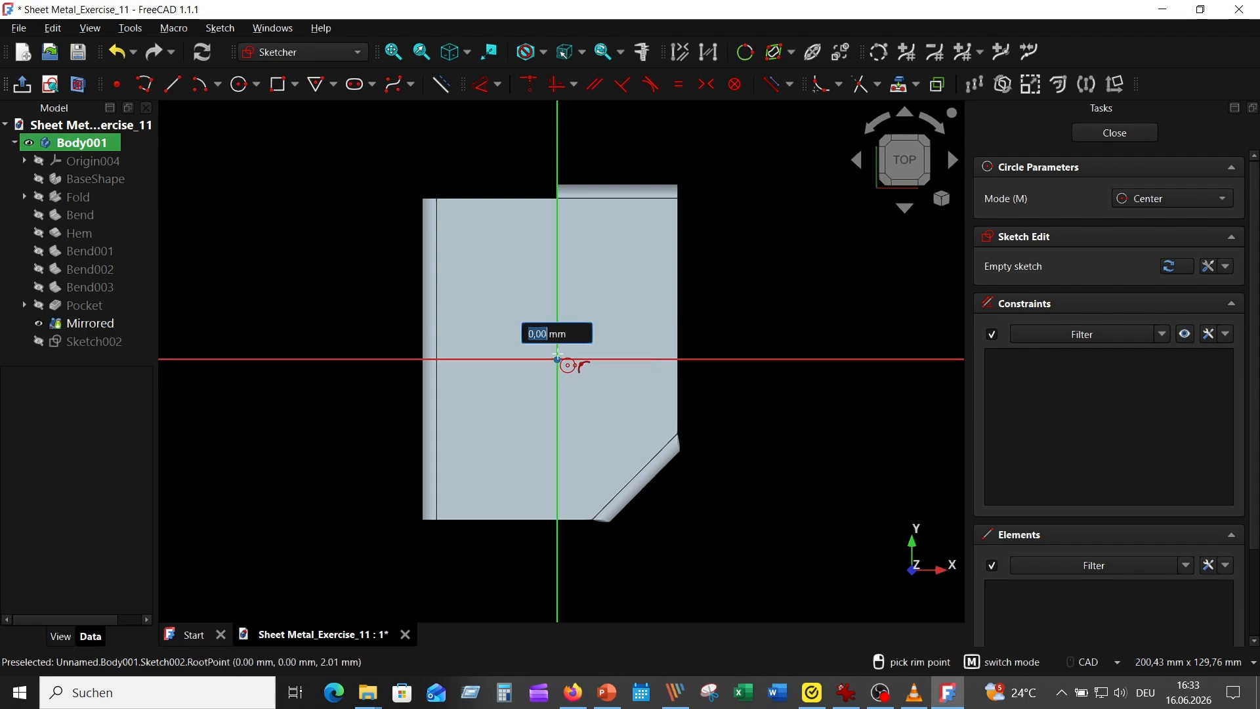
text(5)
key(Return)
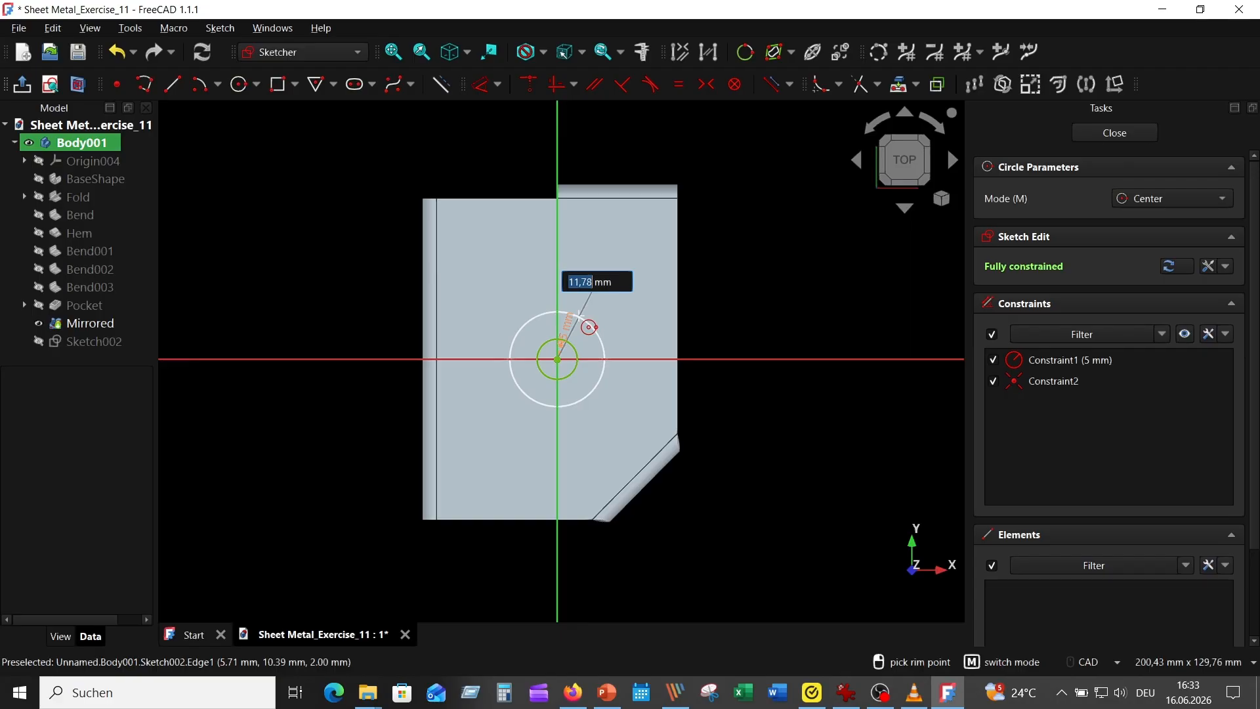
text(8)
key(Return)
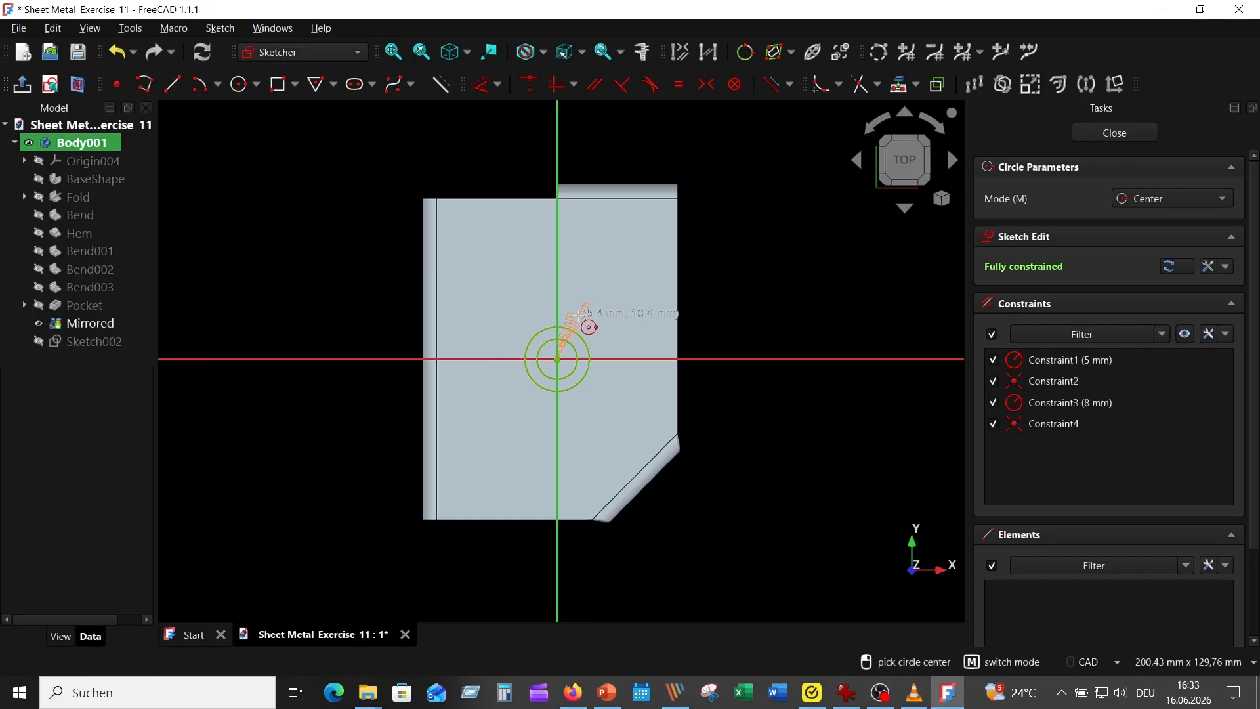
Step: Add two more circles centred on the origin with radii of 10 mm and 14 mm
click(558, 359)
text(10)
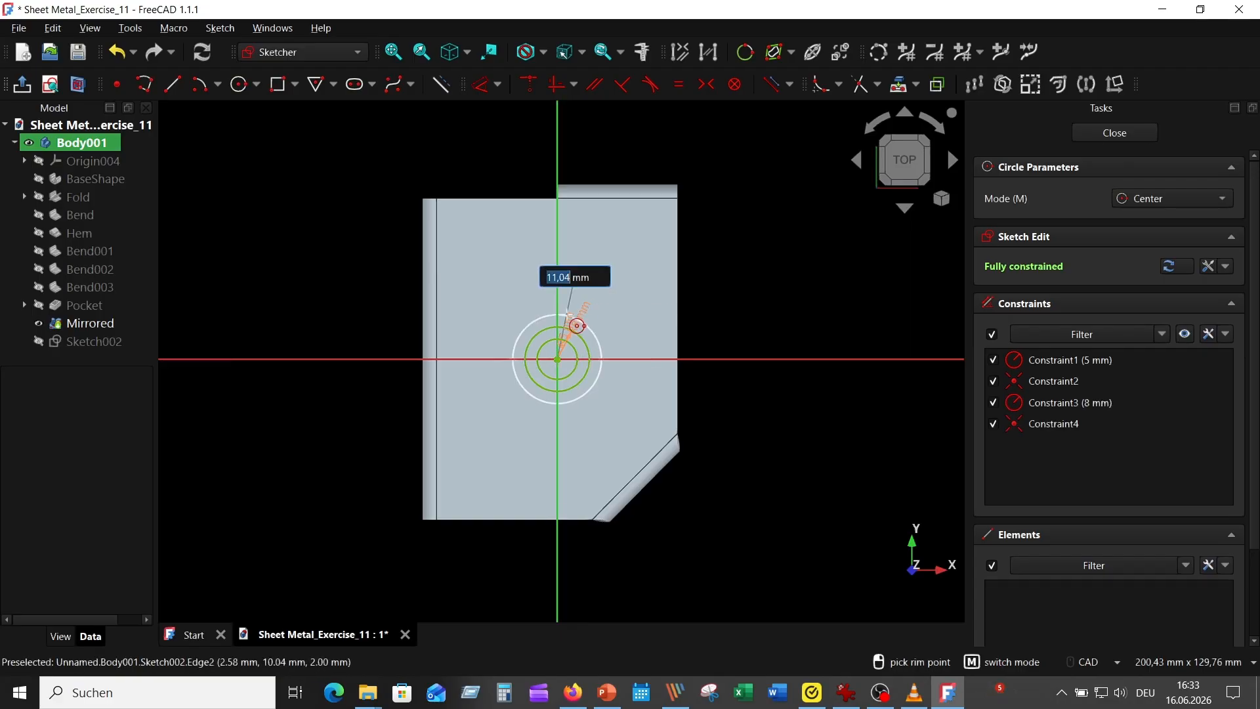
key(Return)
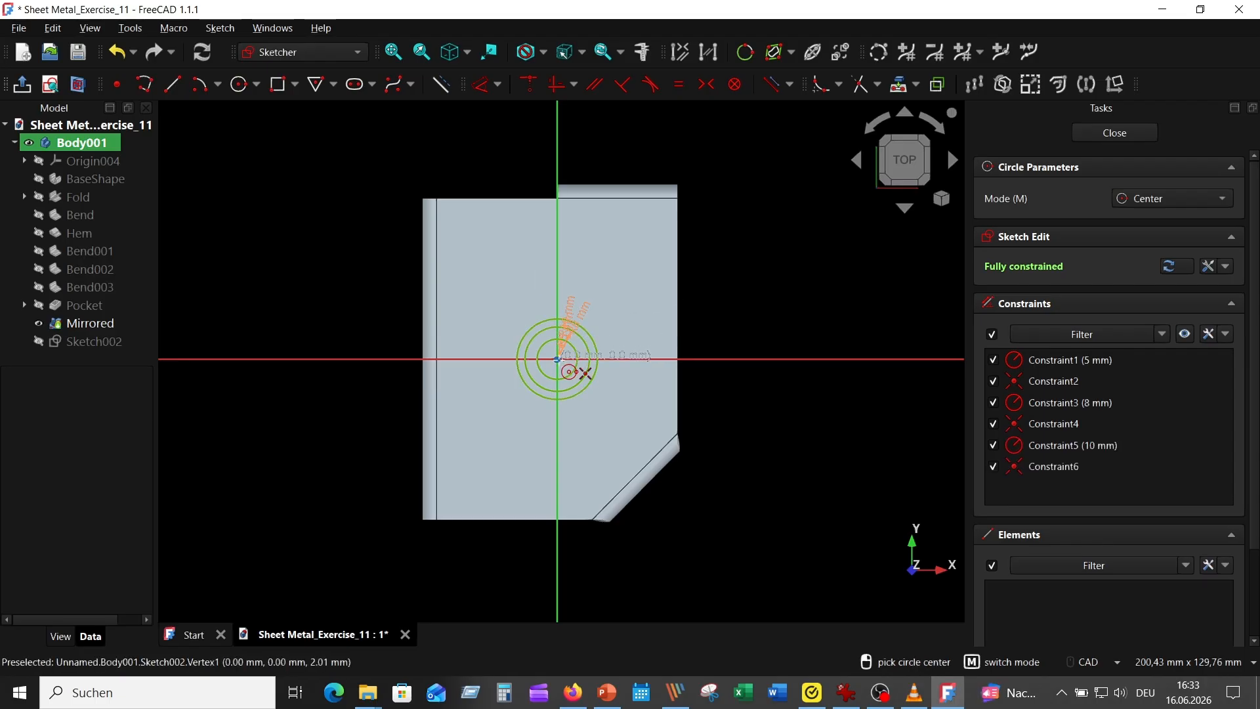
click(557, 359)
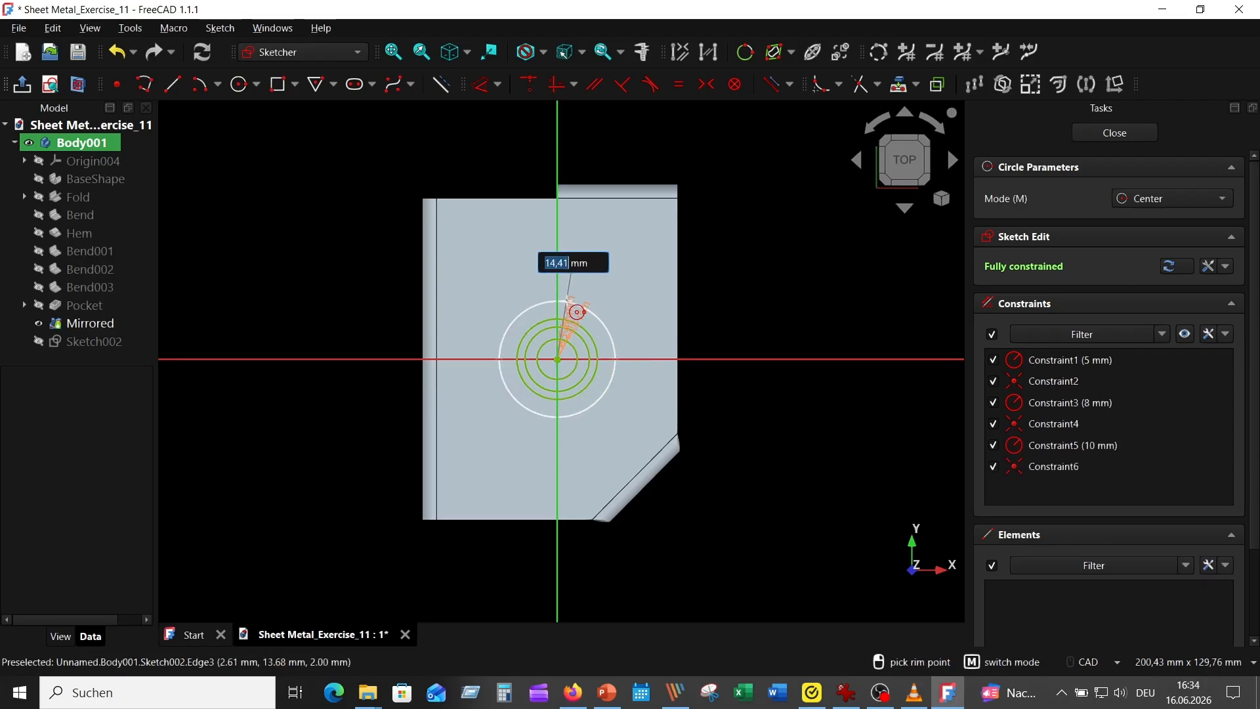
text(14)
key(Return)
scroll(555, 371, up, 3)
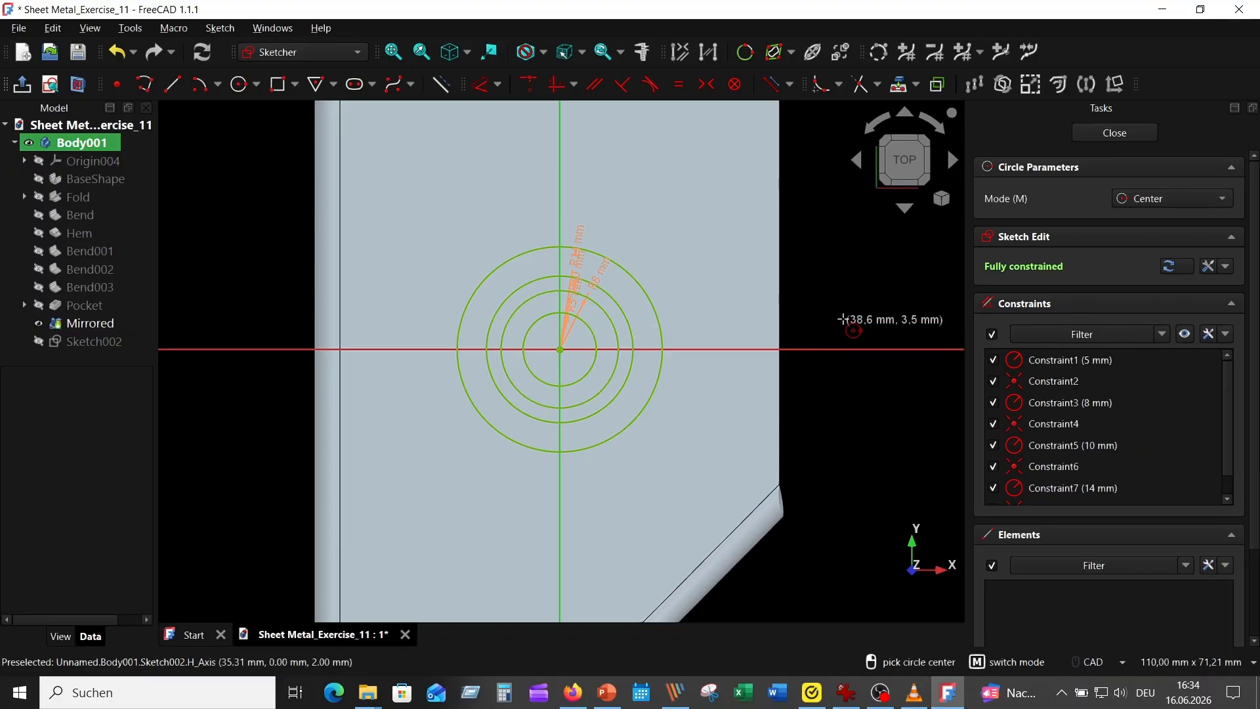
key(Escape)
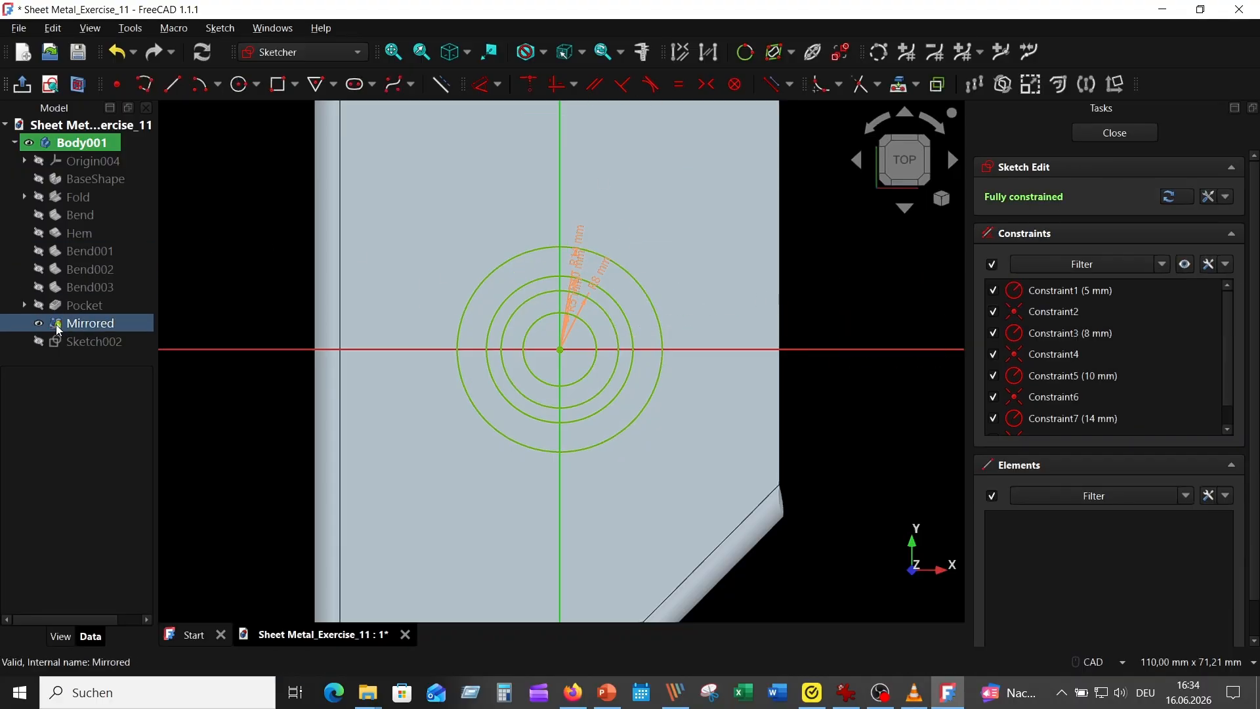
Step: Hide the Mirrored feature and spread the circles' radius dimensions apart so they no longer overlap
click(39, 322)
scroll(530, 356, up, 2)
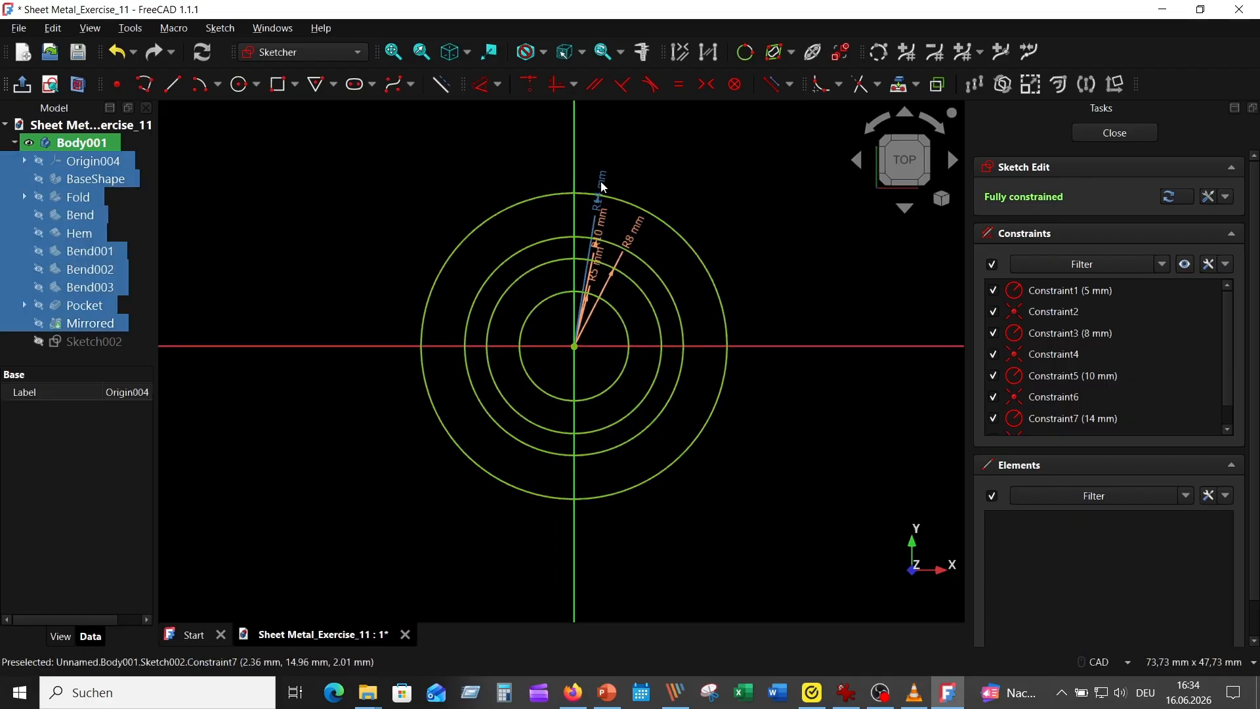
drag(600, 181, 658, 108)
drag(602, 227, 780, 206)
drag(595, 263, 709, 172)
scroll(699, 433, up, 1)
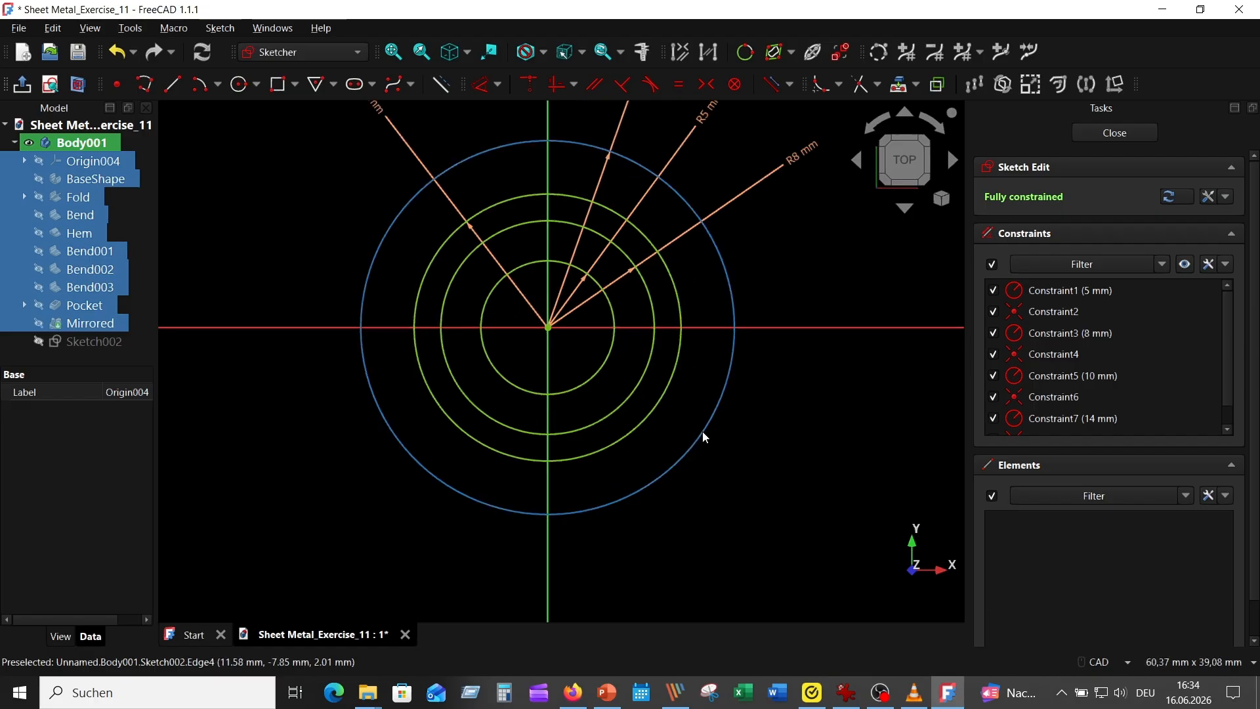
Step: Draw a horizontal centered rectangle on the origin, 32 mm wide and 2 mm high
click(295, 85)
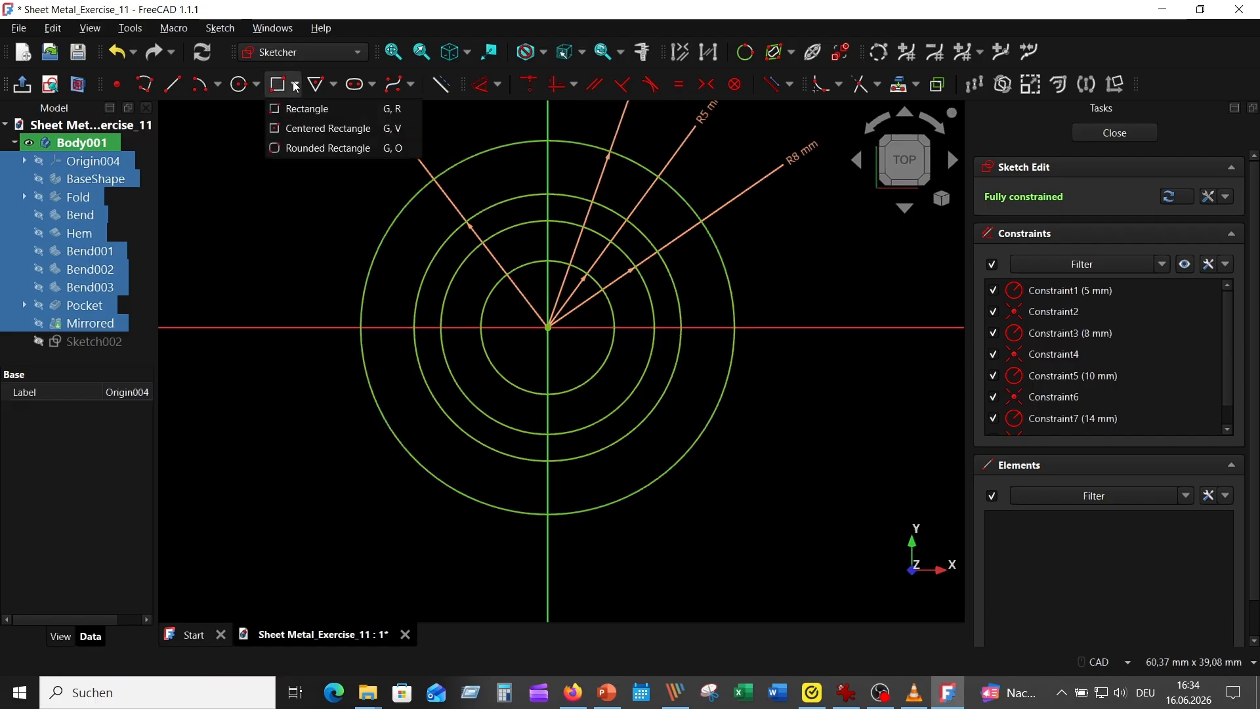
click(309, 125)
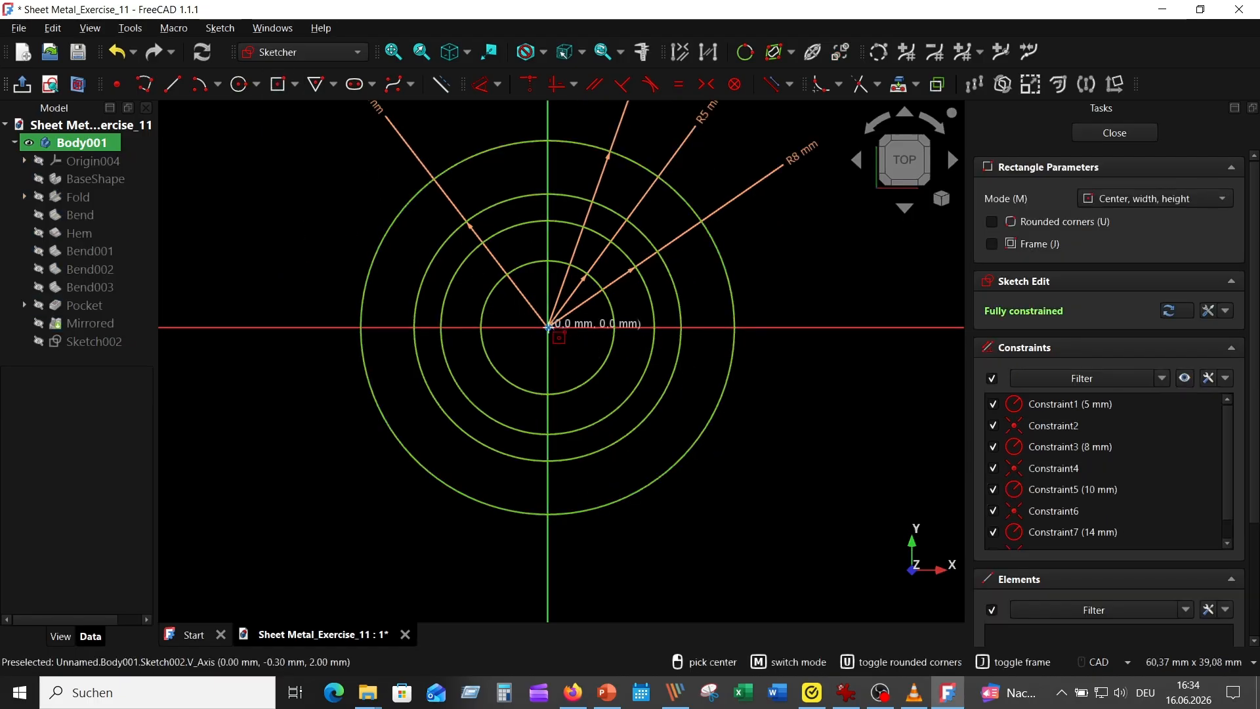
click(548, 326)
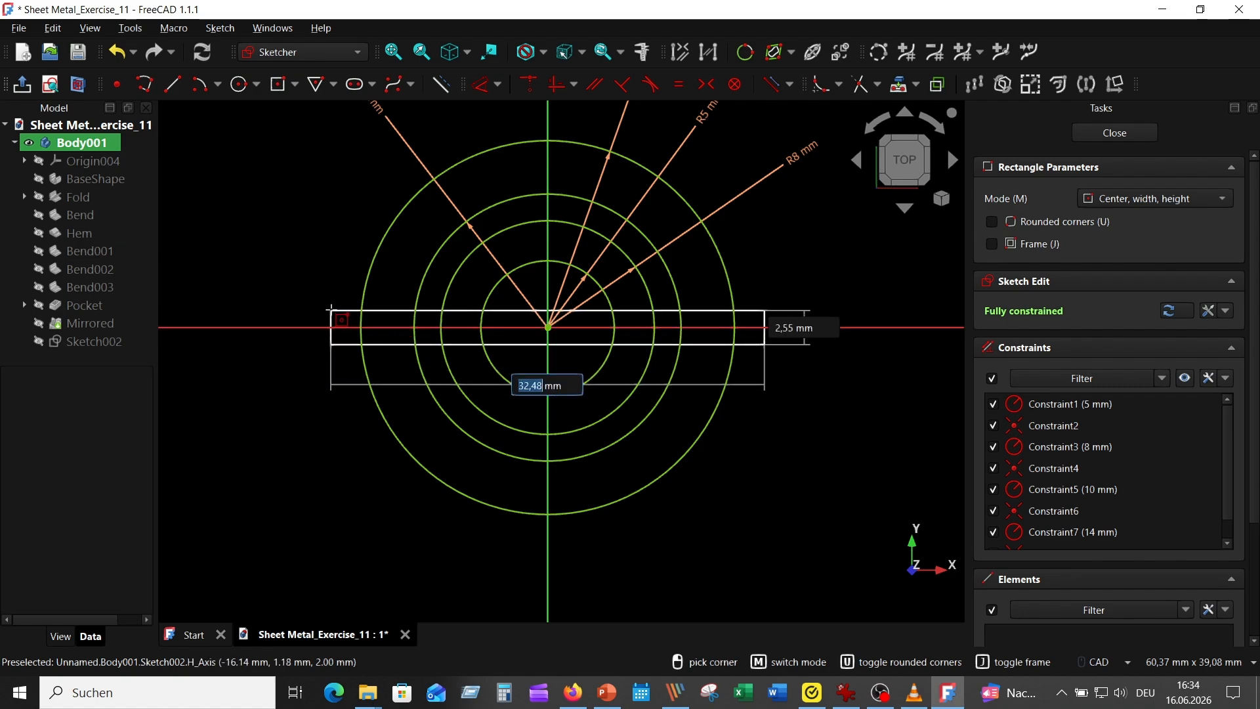
text(32)
key(Tab)
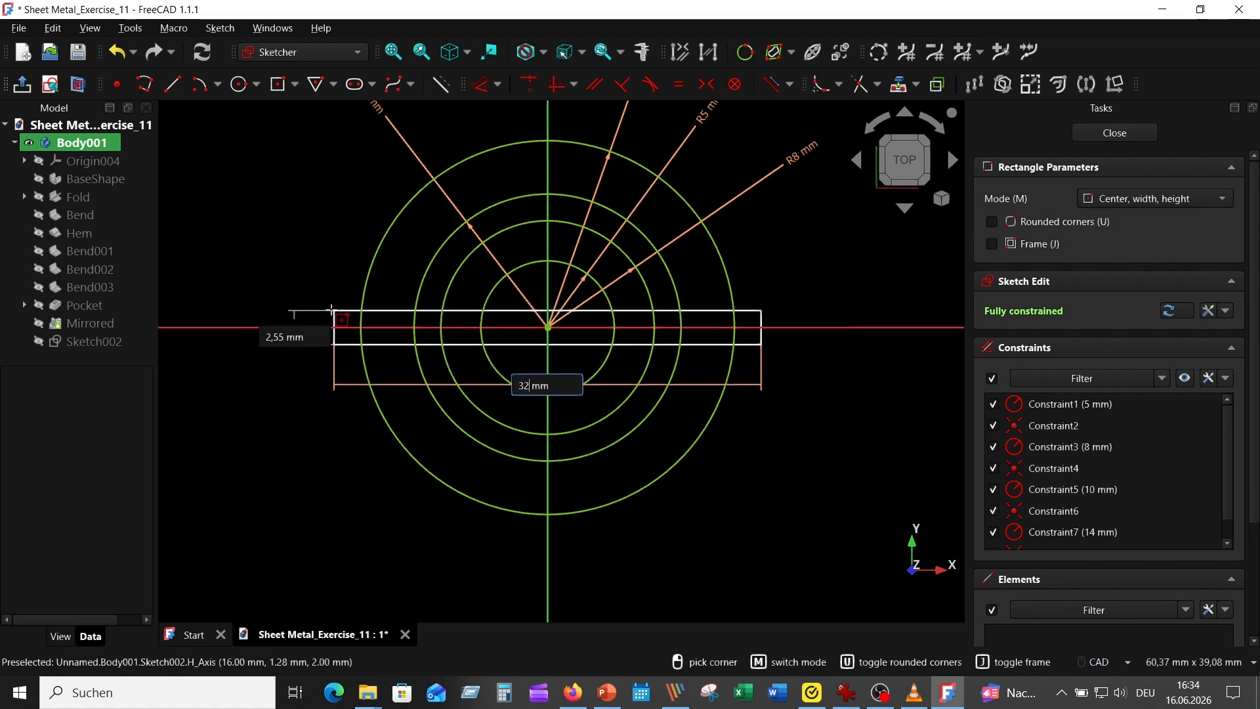
text(2)
key(Return)
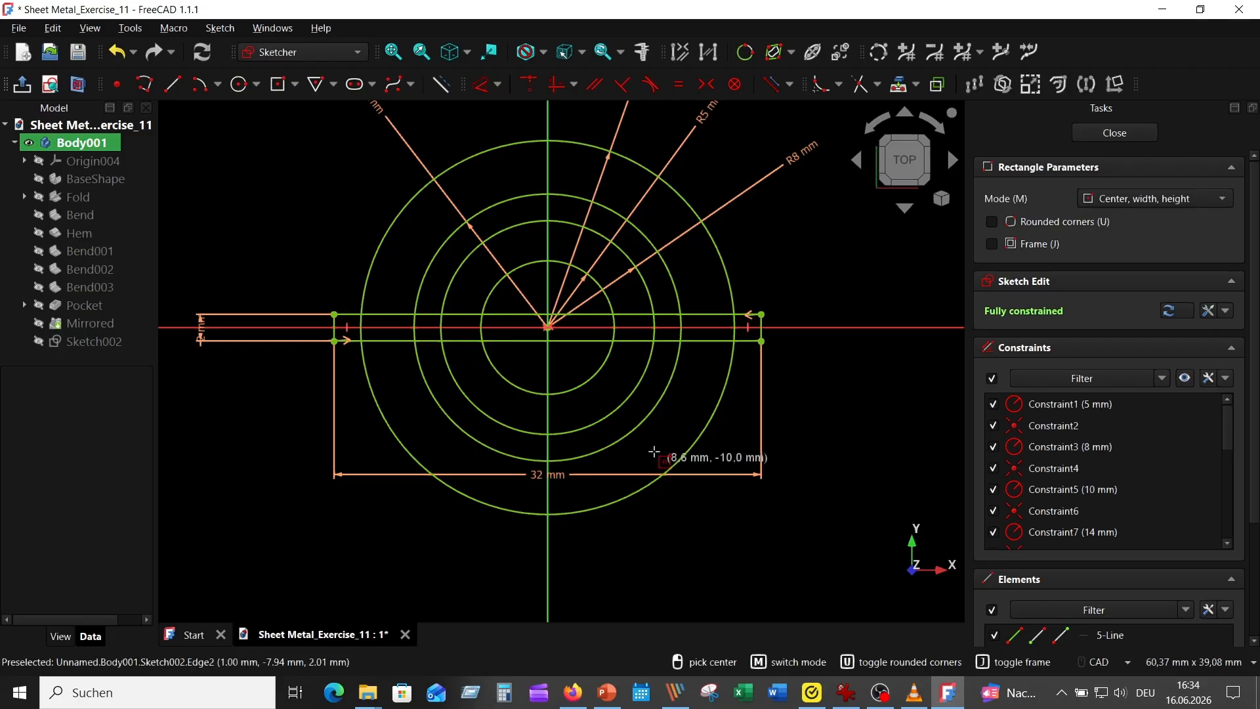
Step: Draw a vertical centered rectangle on the origin, 2 mm wide and 32 mm high
click(549, 328)
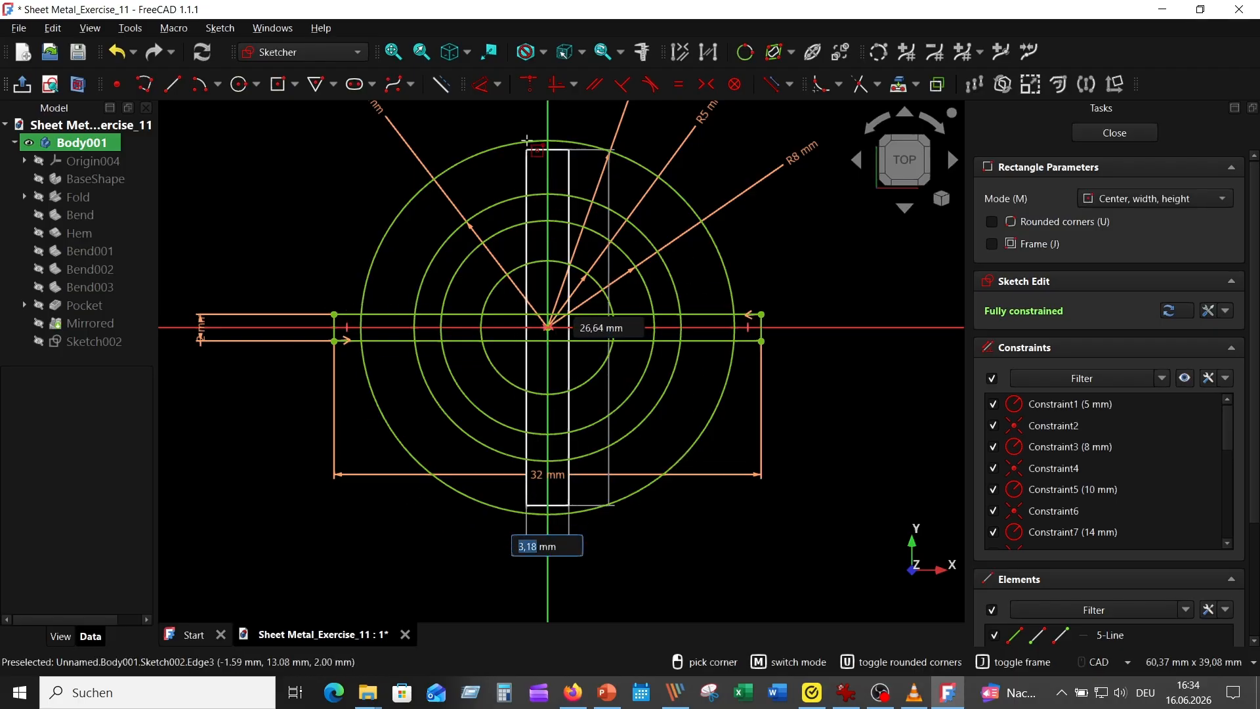
text(3)
text(2)
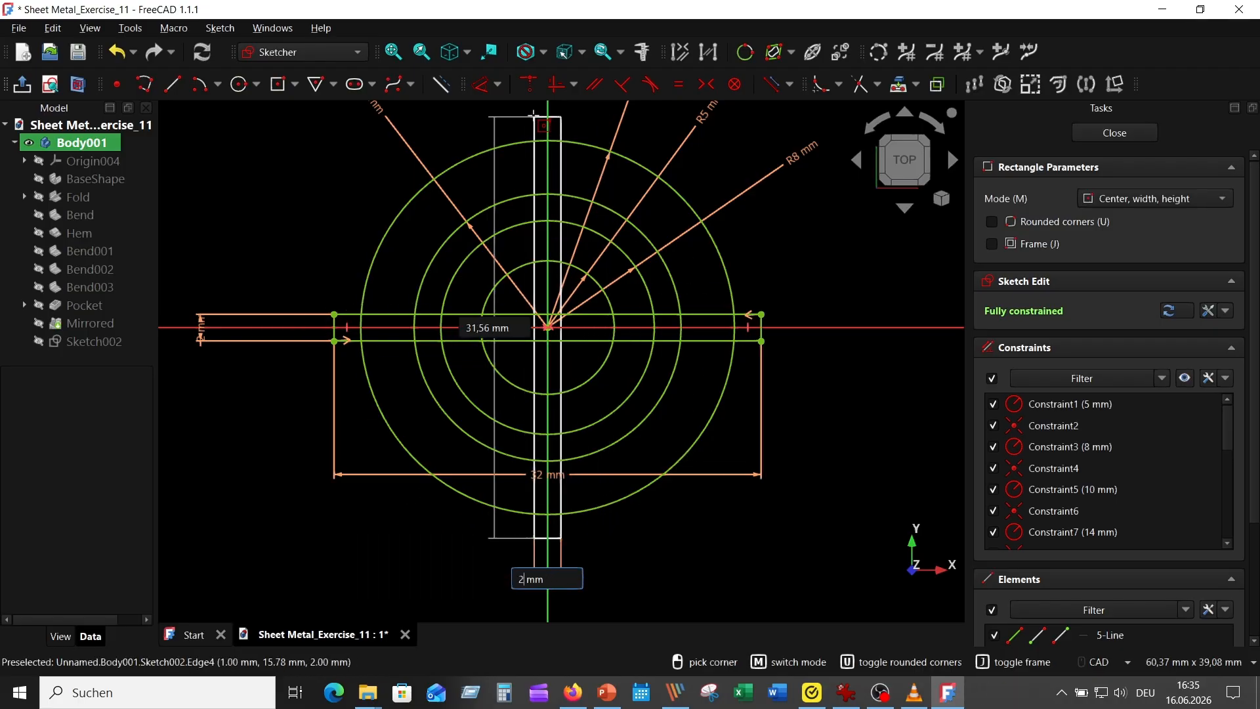
key(Tab)
text(32)
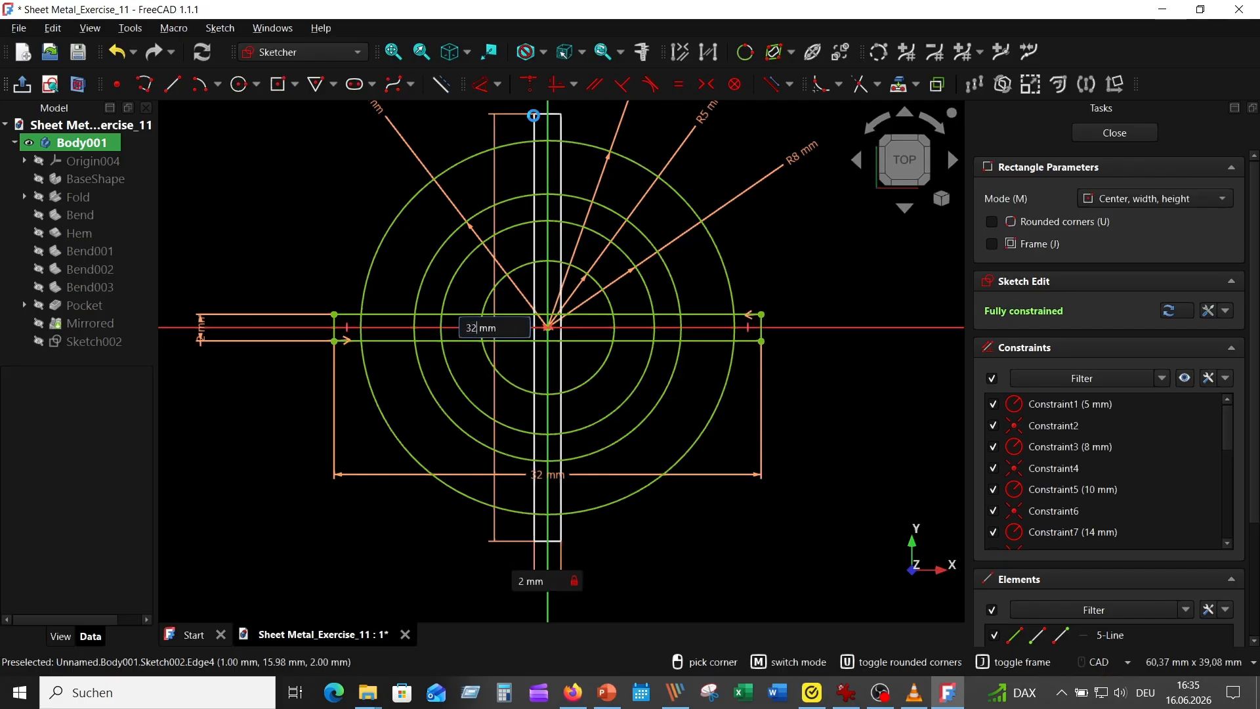
key(Return)
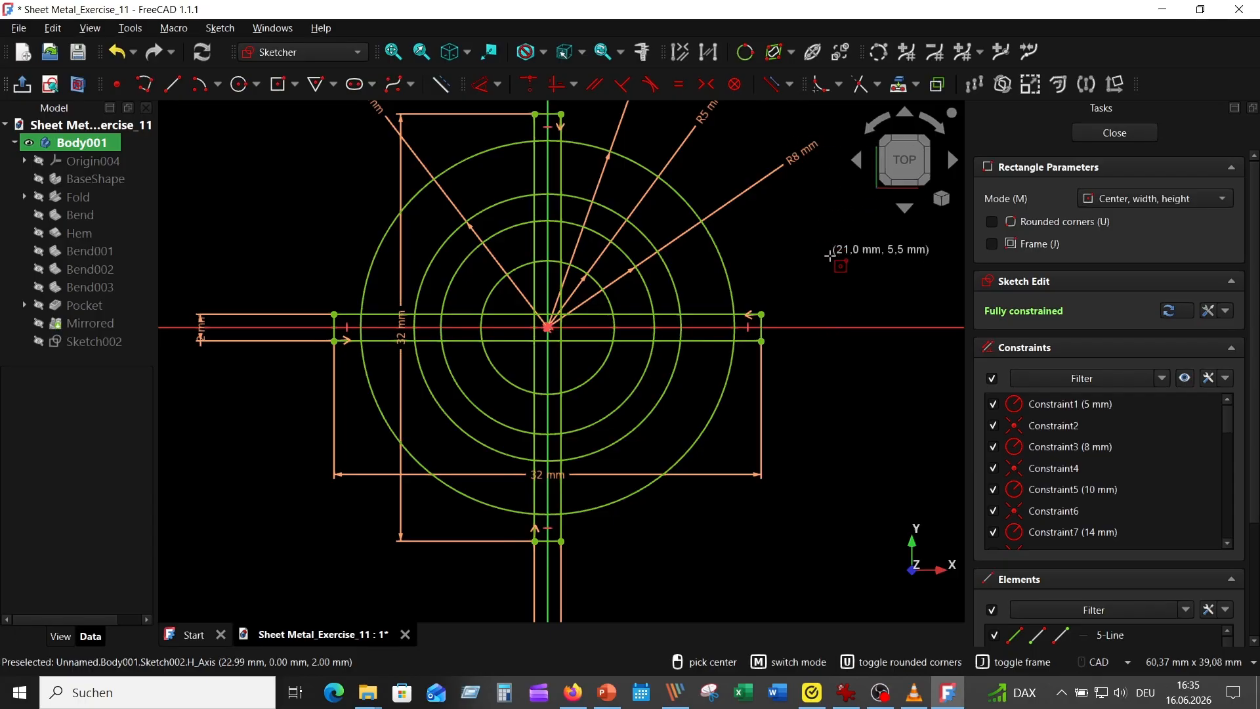
key(Escape)
Step: Trim the vertical rectangle's upper end where it extends beyond the outer circle
click(858, 84)
scroll(615, 119, up, 2)
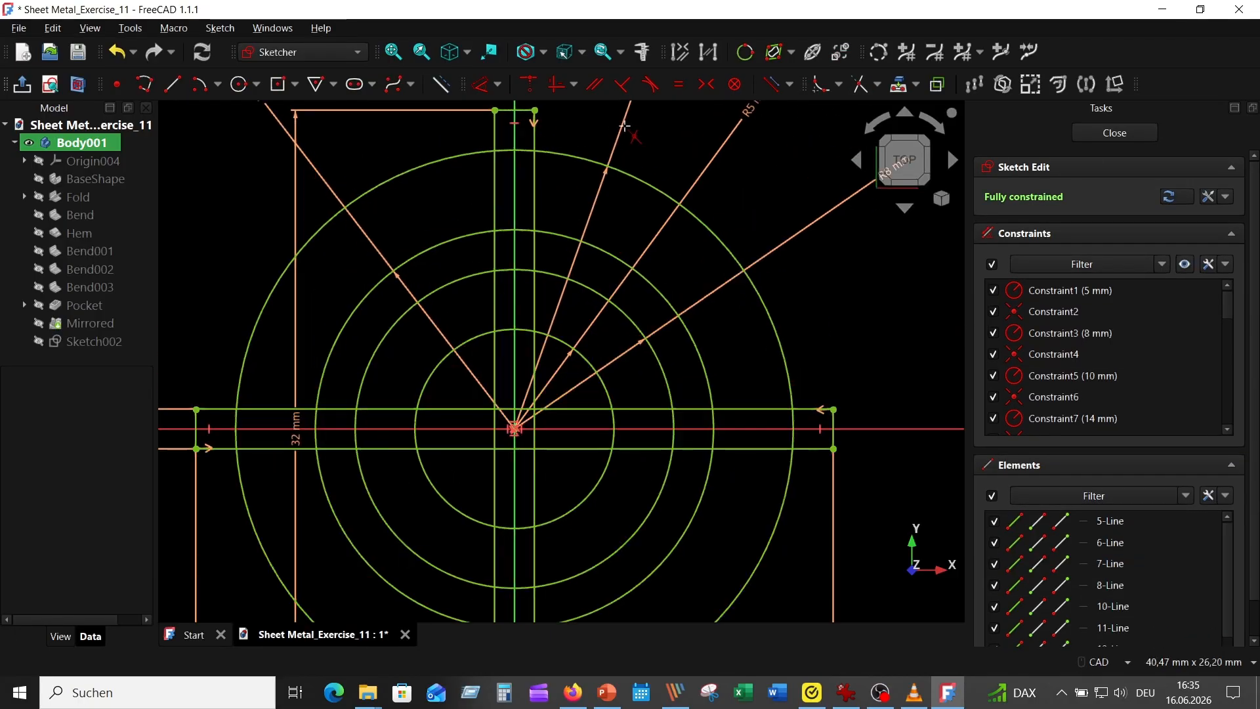
click(523, 115)
click(495, 132)
click(535, 132)
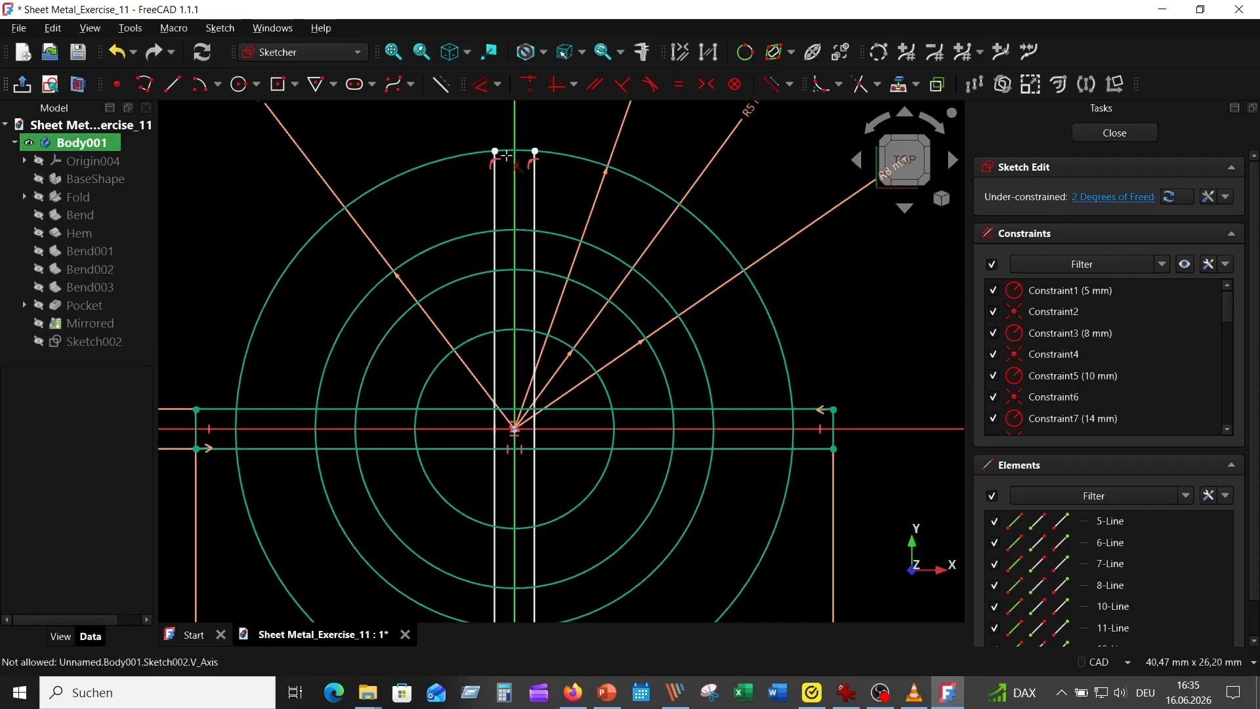
Step: Trim the upper arcs of all four circles between the vertical rectangle's two long sides
click(512, 231)
click(509, 231)
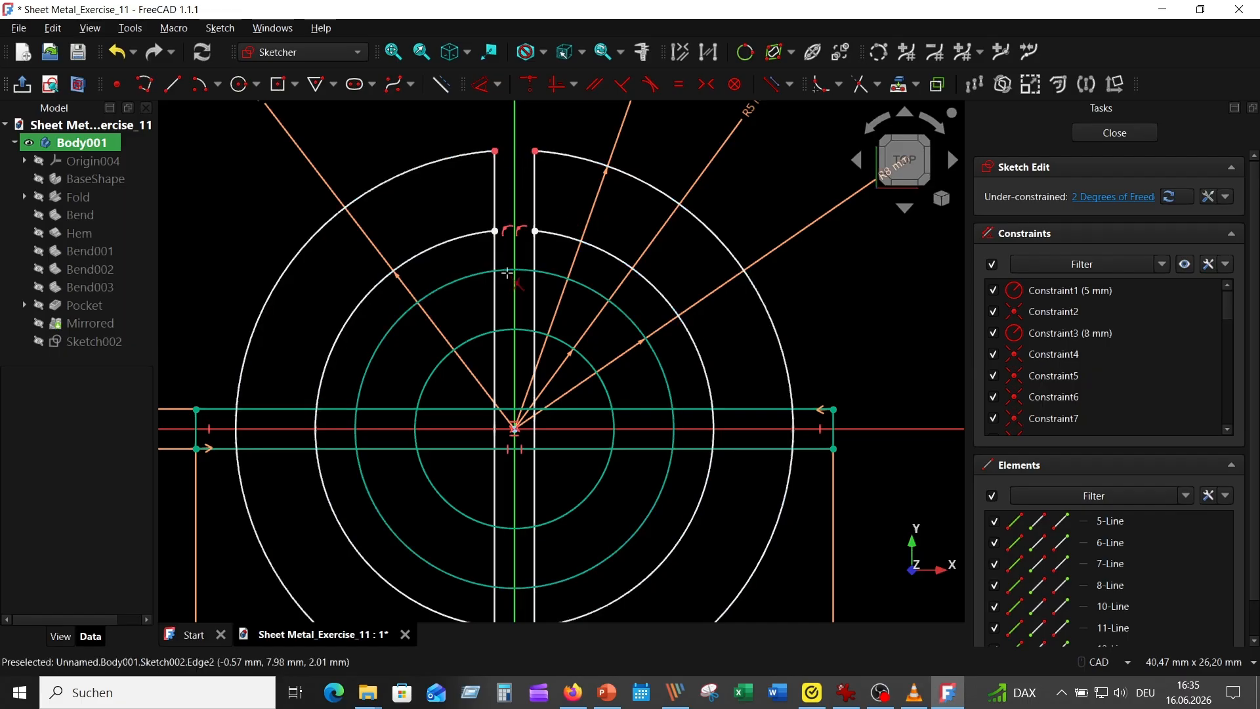
click(517, 271)
click(517, 331)
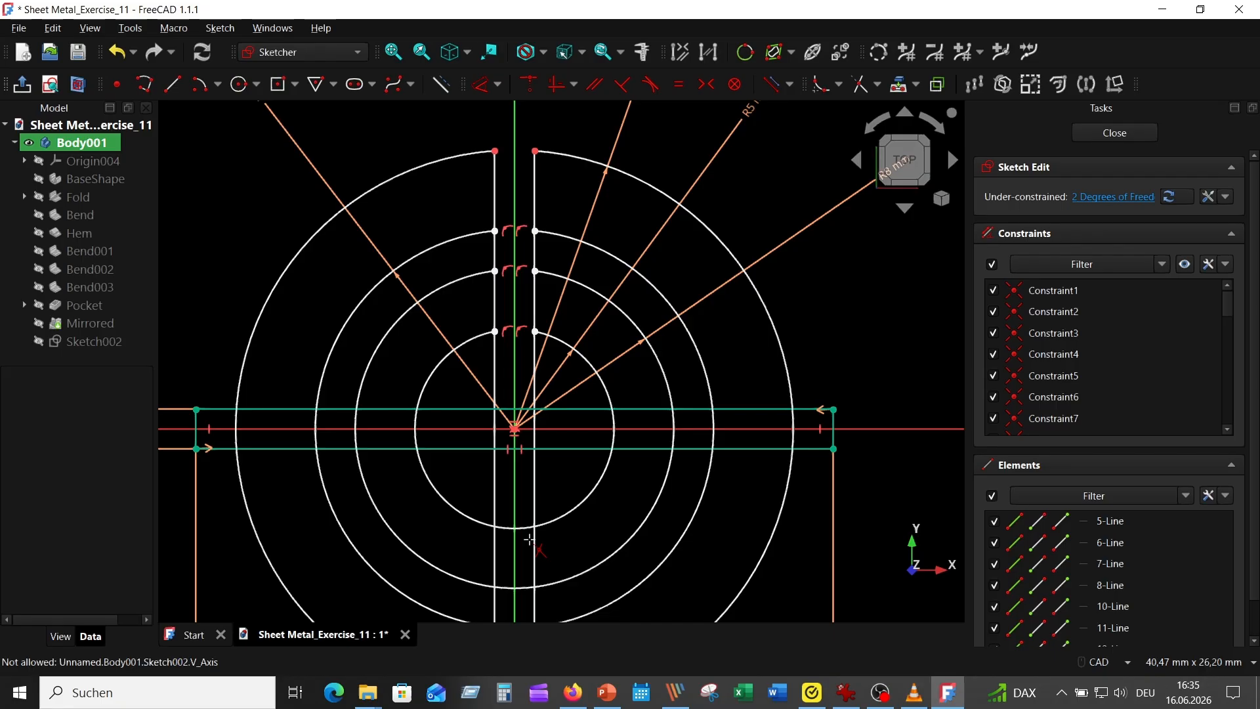
Step: Trim the horizontal rectangle's right end beyond the outer circle and the right-hand circle arcs between its two long sides
click(834, 430)
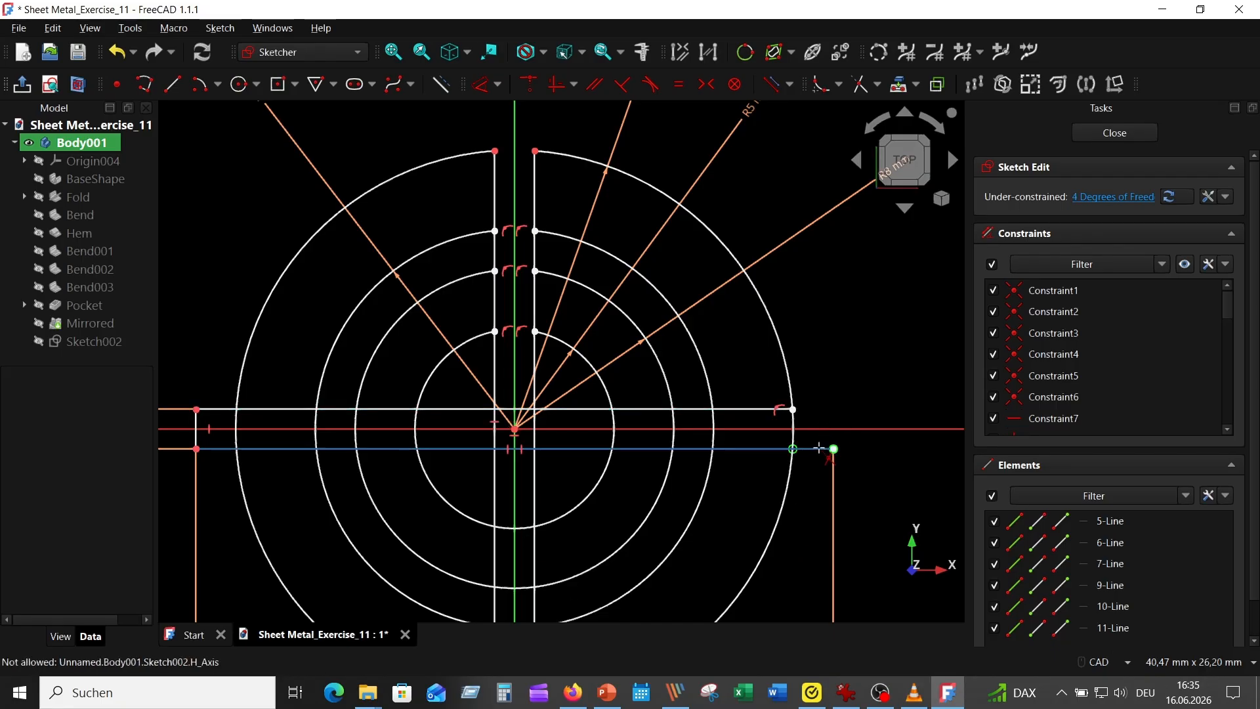
click(814, 449)
click(712, 426)
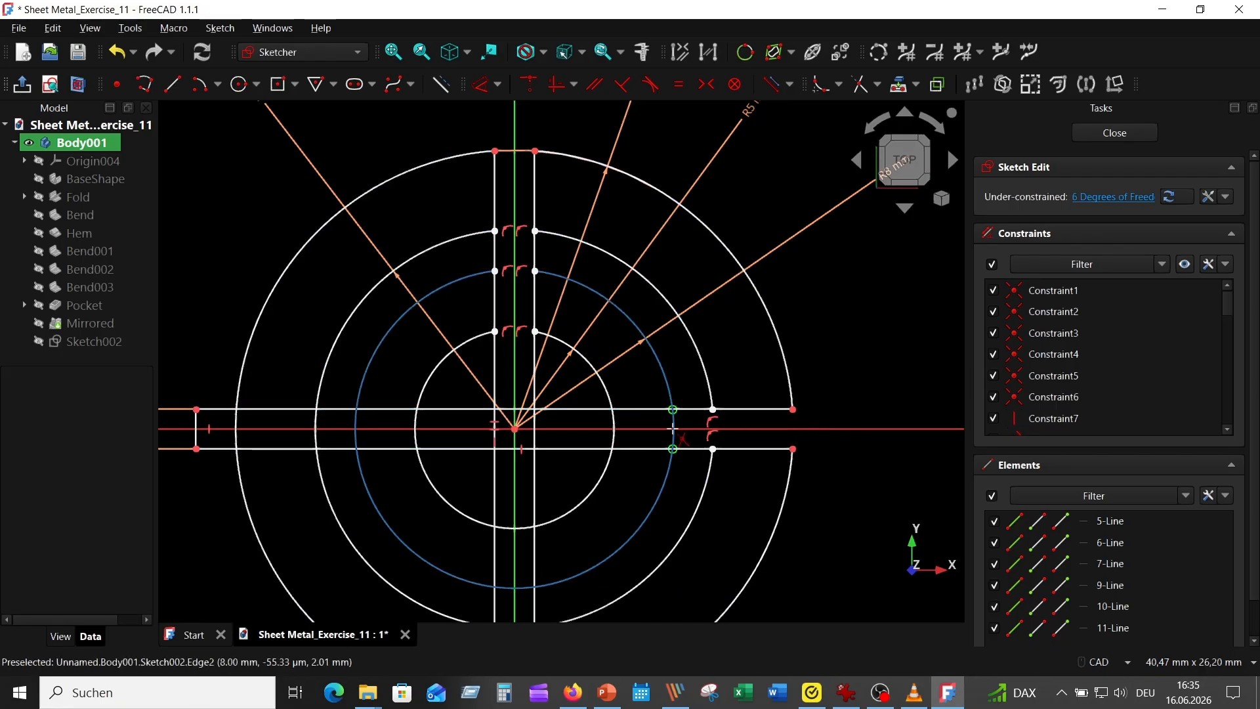
click(673, 430)
click(613, 430)
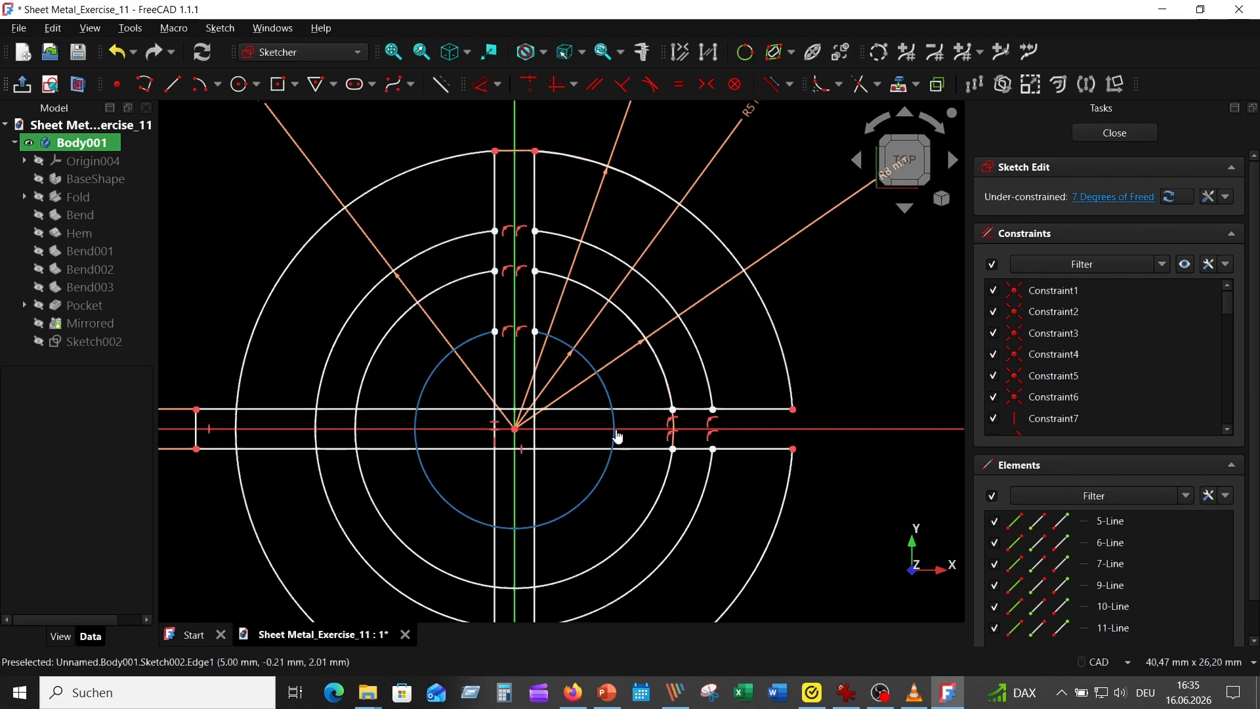
Step: Trim the left-hand arcs of all four circles between the horizontal rectangle's two long sides
click(416, 432)
click(357, 423)
click(316, 420)
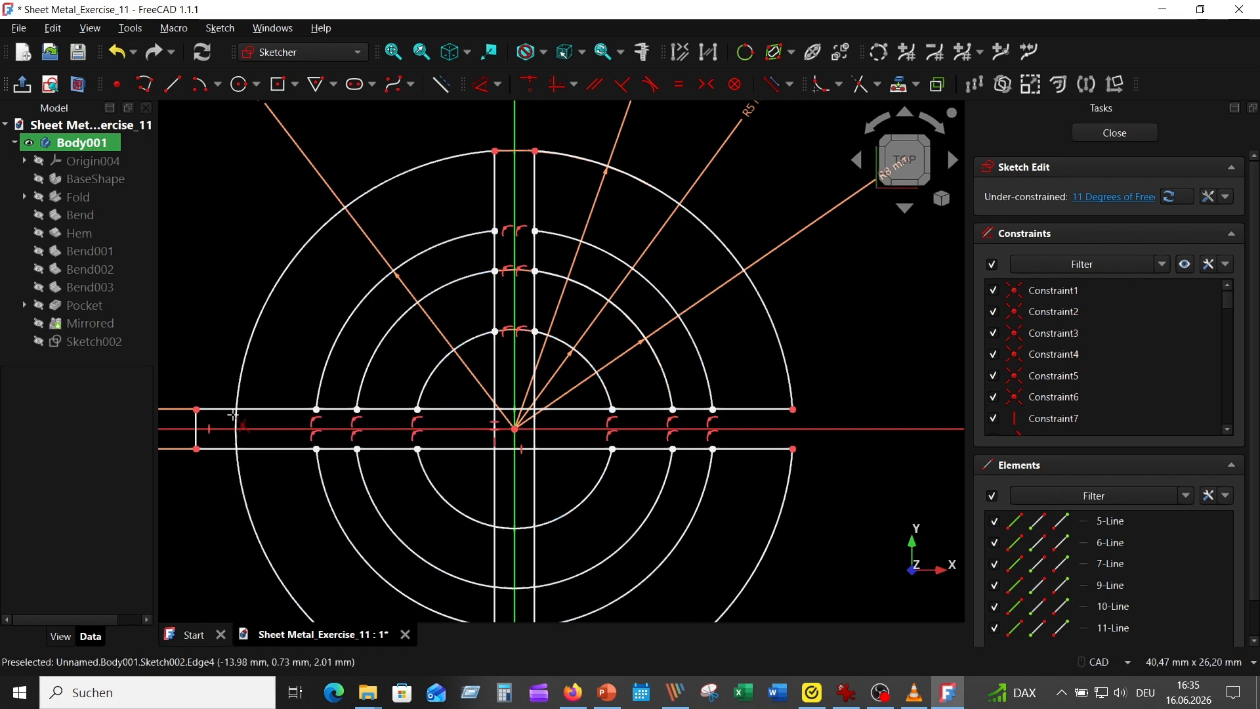
click(238, 430)
Step: Trim the horizontal rectangle's left end beyond the outer circle and its long sides where they cross the vertical rectangle
click(197, 426)
click(211, 409)
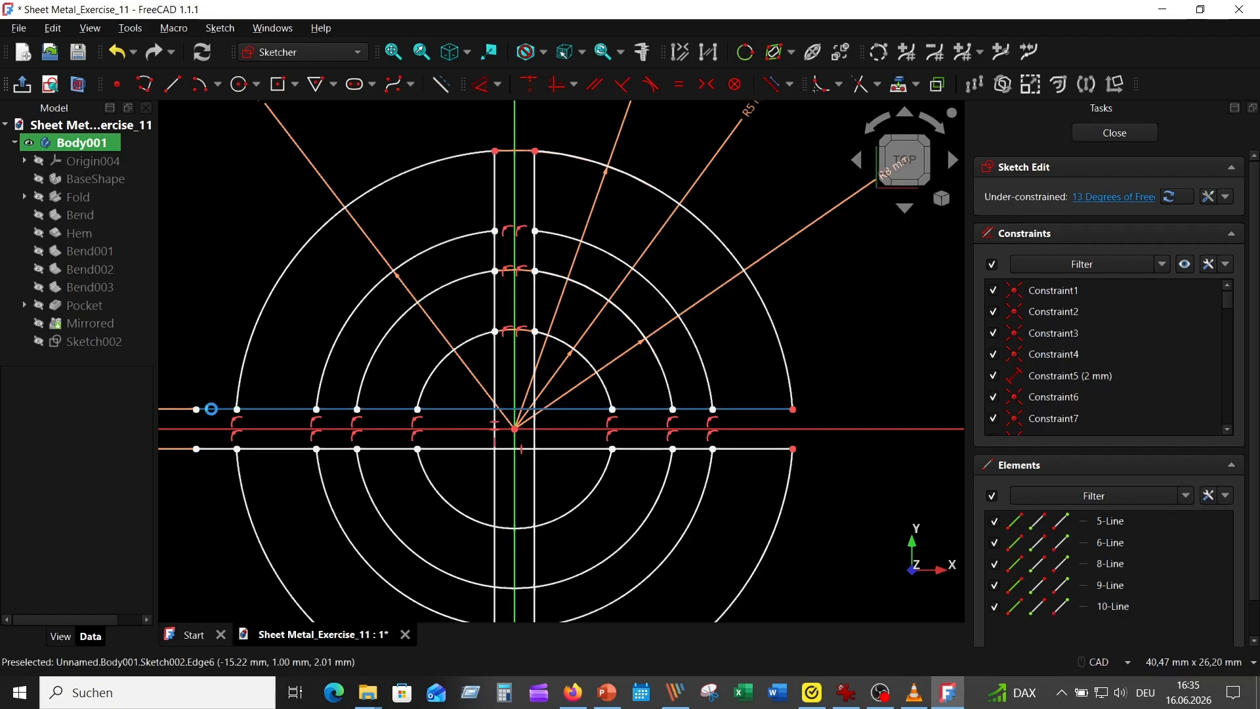
click(215, 448)
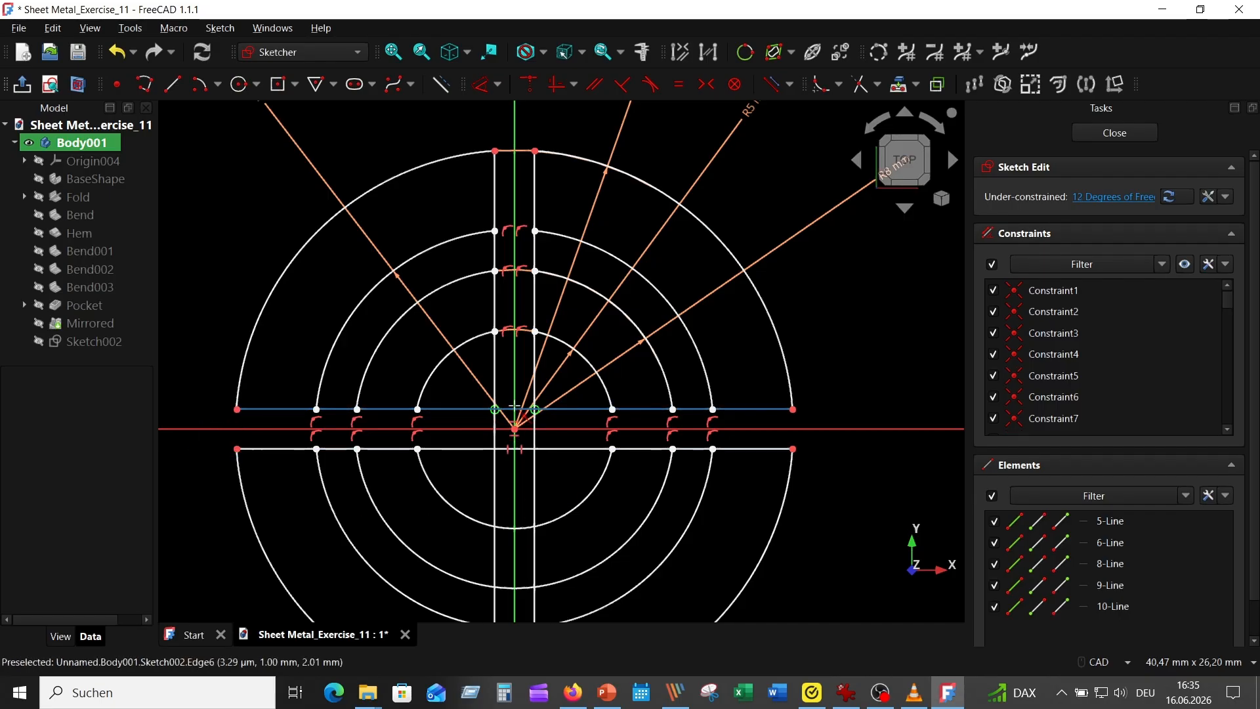
click(525, 450)
click(525, 449)
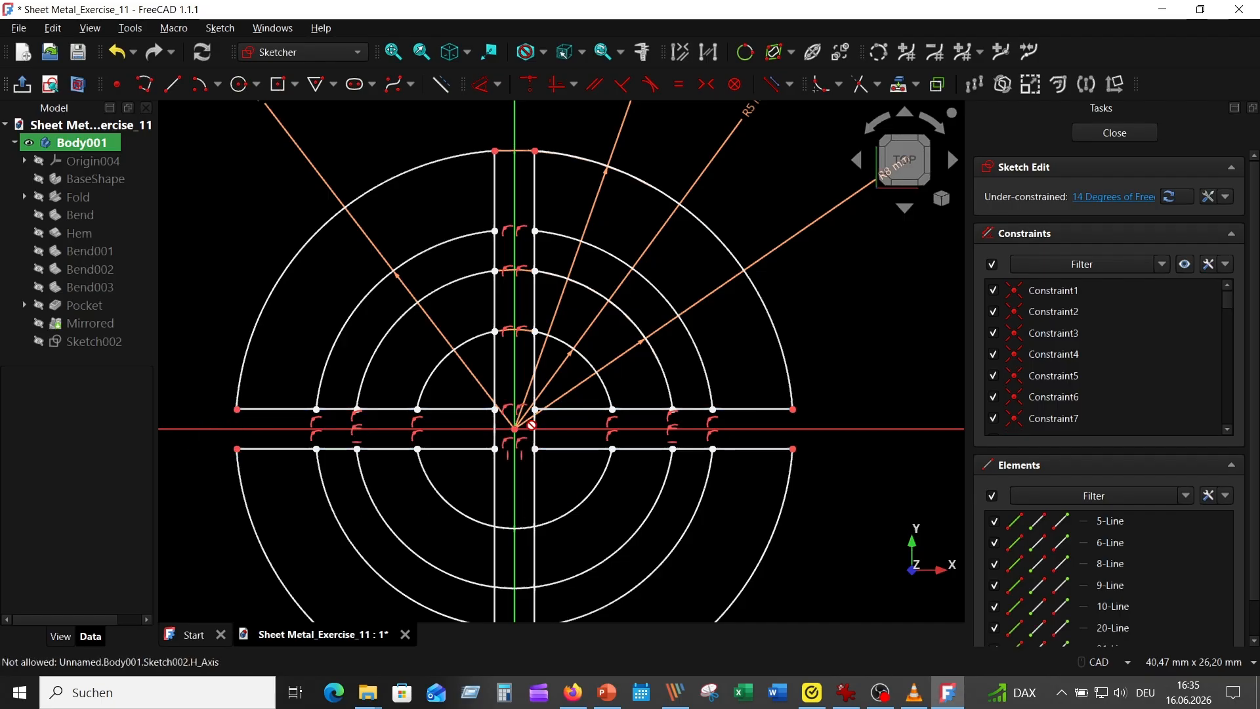
Step: Trim the vertical rectangle's lower end where it extends beyond the outer circle
scroll(548, 491, up, 5)
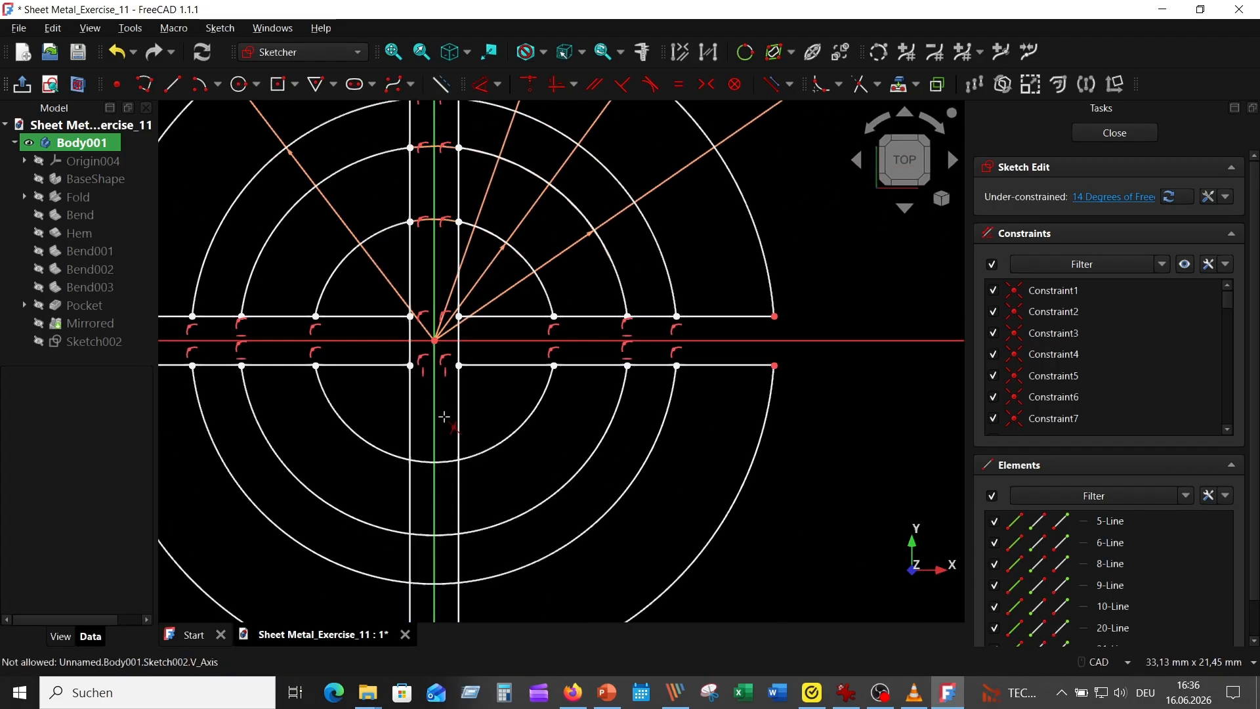
scroll(411, 459, down, 3)
scroll(453, 532, up, 3)
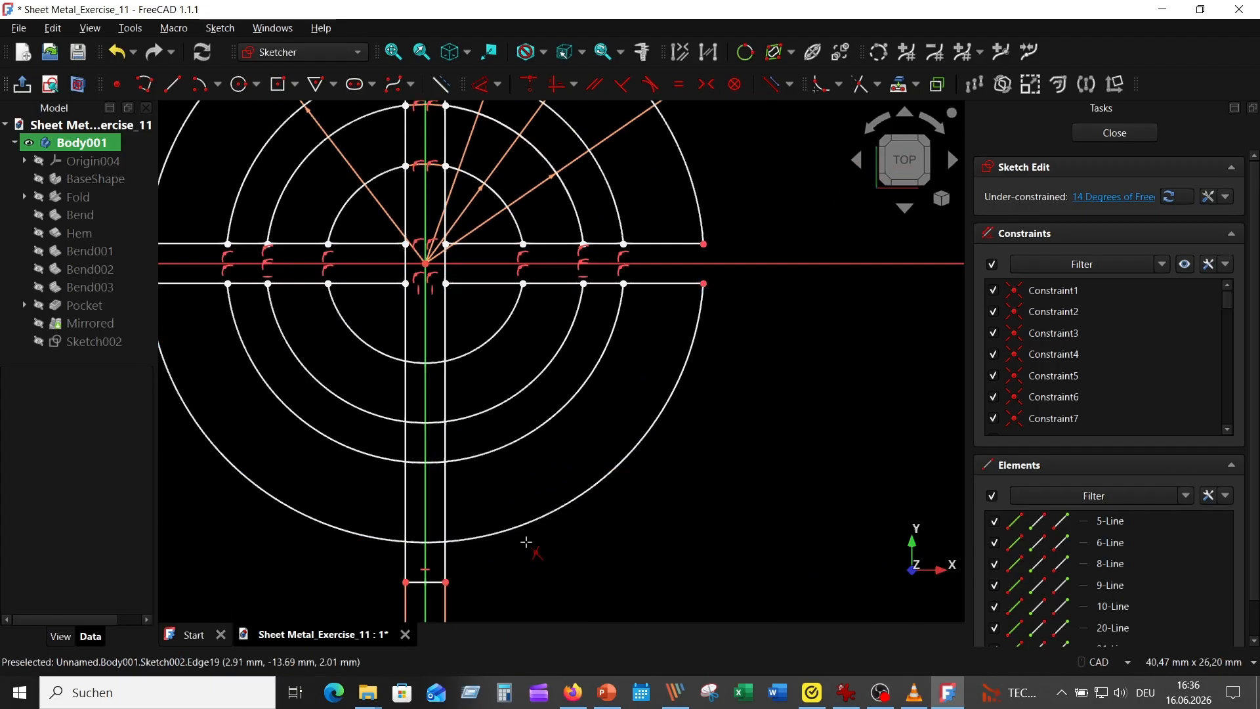
click(431, 582)
click(445, 557)
click(405, 560)
Step: Trim the lower arcs of all four circles between the vertical rectangle's two long sides
click(436, 542)
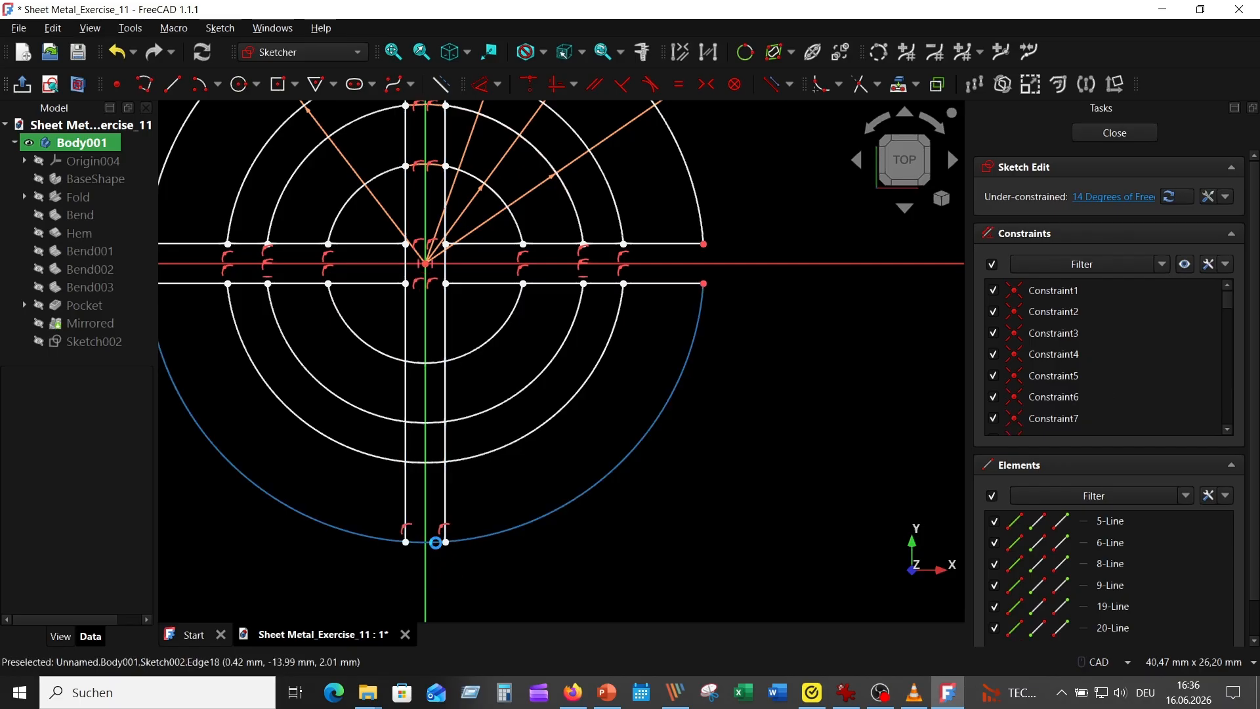
click(434, 462)
click(435, 429)
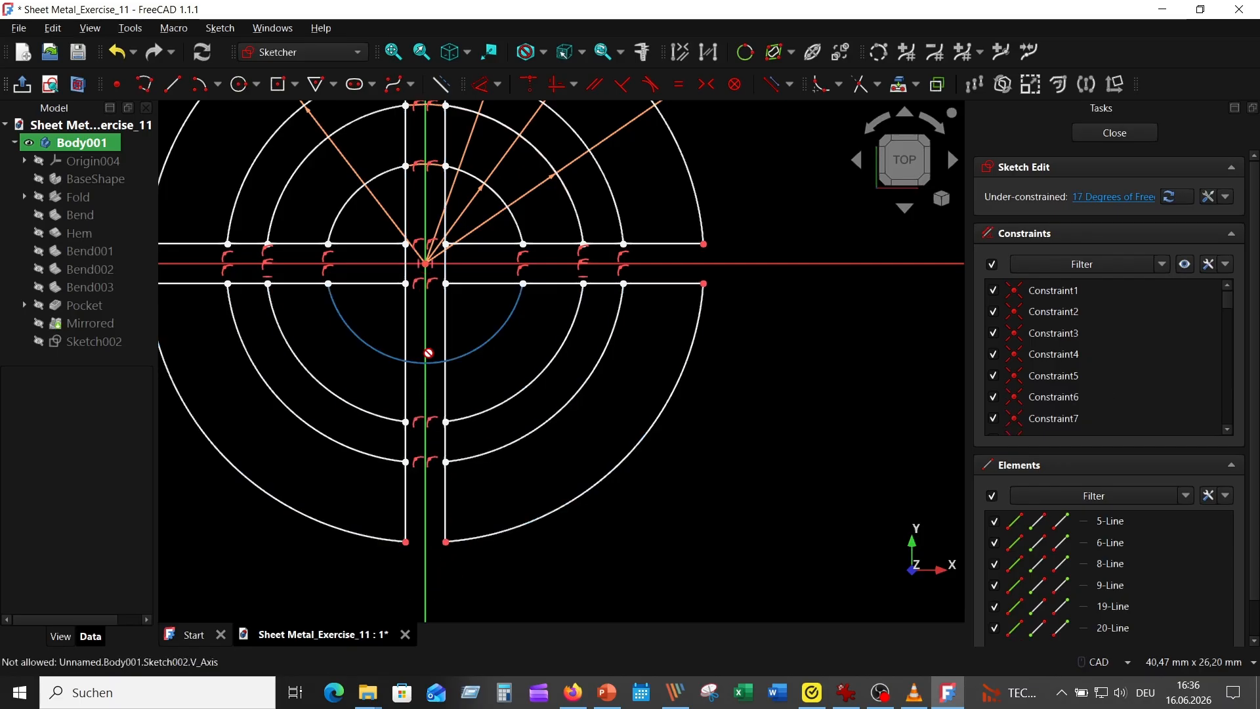
click(430, 361)
Step: Trim both long sides of the vertical rectangle where they cross the horizontal strip at the origin
middle_drag(696, 471, 764, 546)
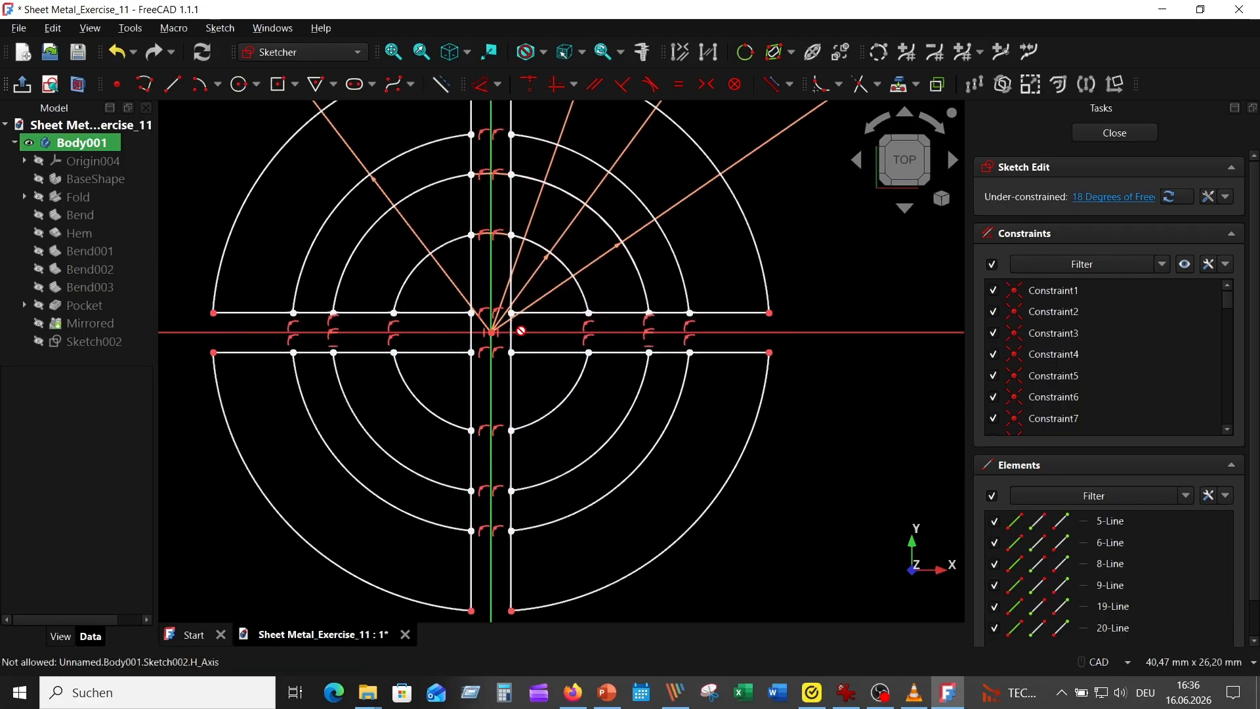
scroll(519, 325, up, 10)
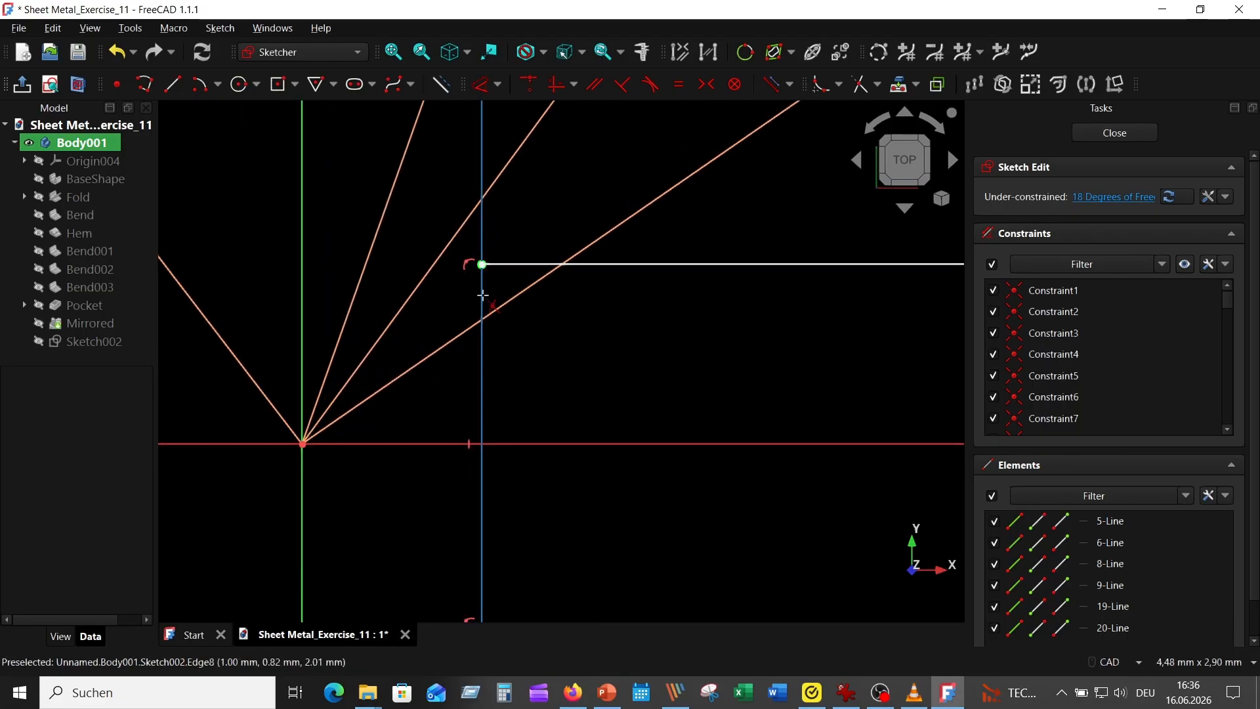
click(482, 303)
scroll(515, 335, down, 3)
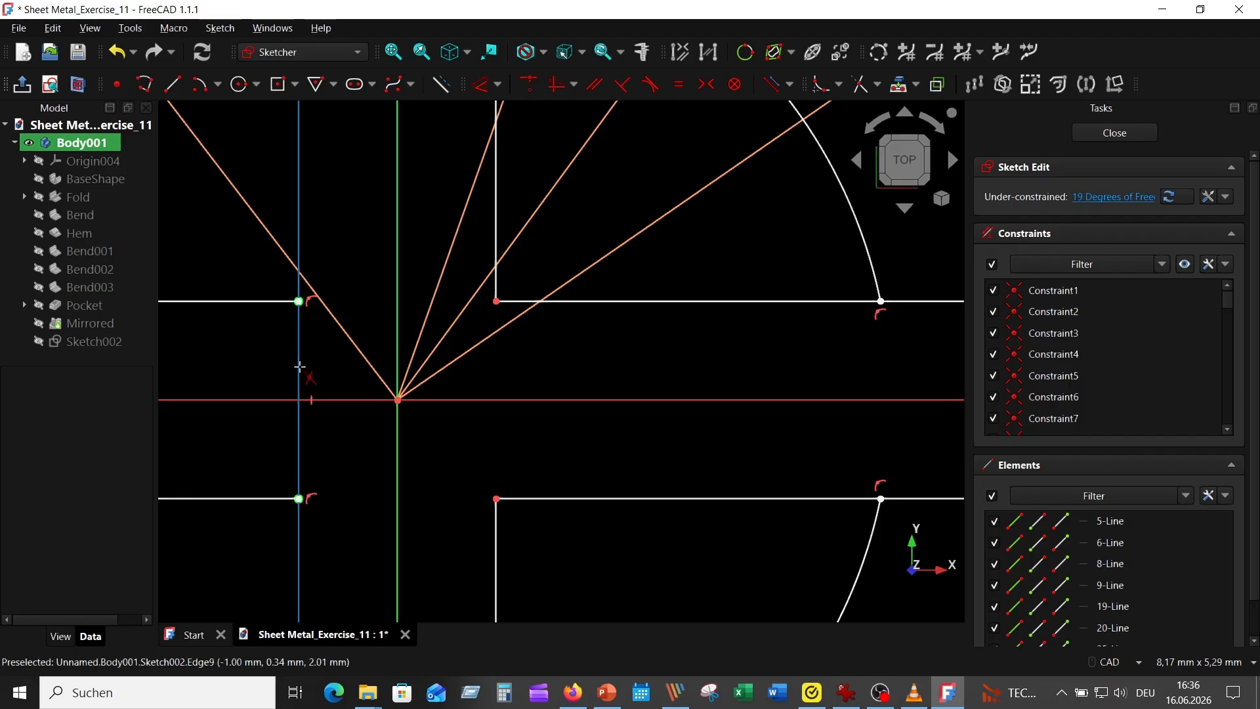
click(297, 364)
Step: Trim the remaining rectangle line segments inside the innermost R5 circle
scroll(409, 398, down, 6)
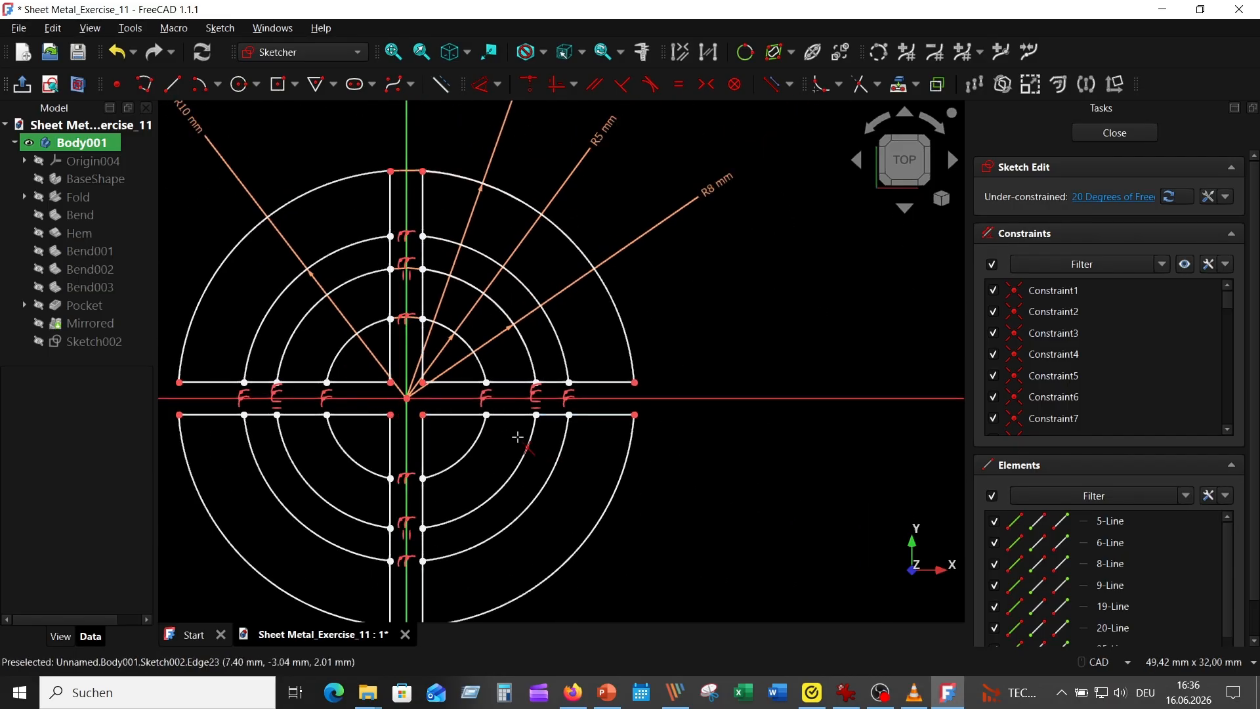
click(391, 341)
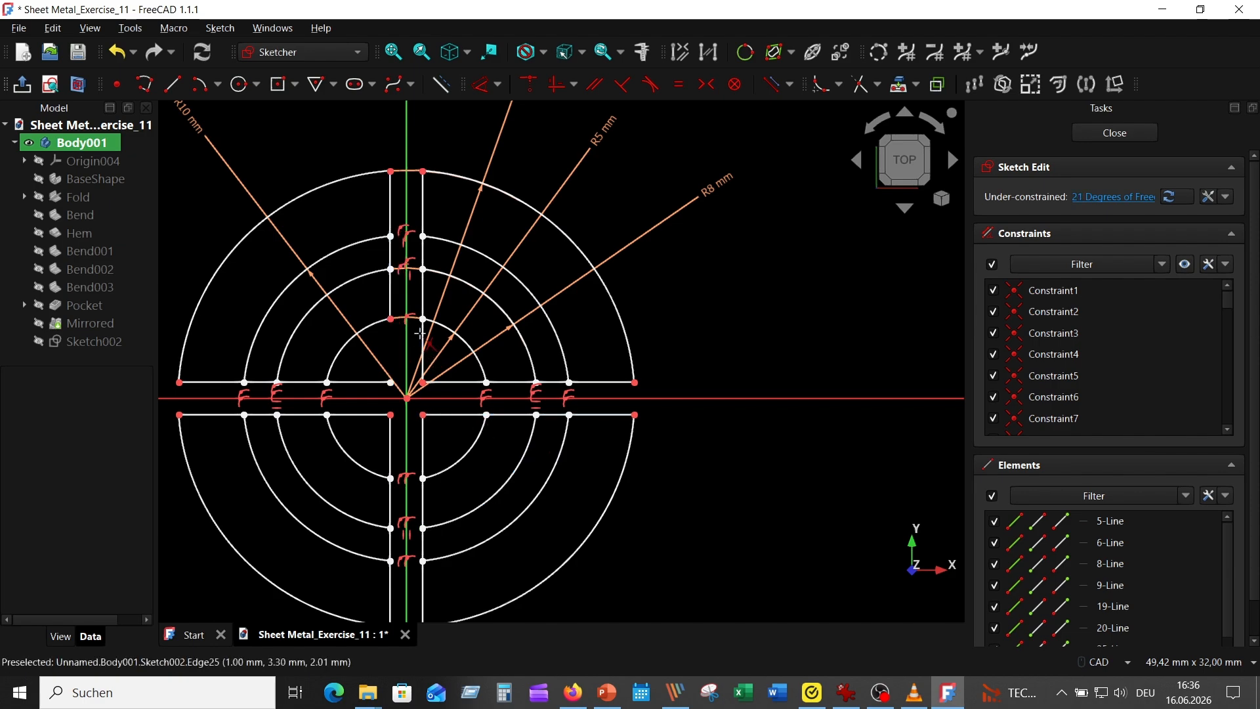
click(449, 413)
click(360, 382)
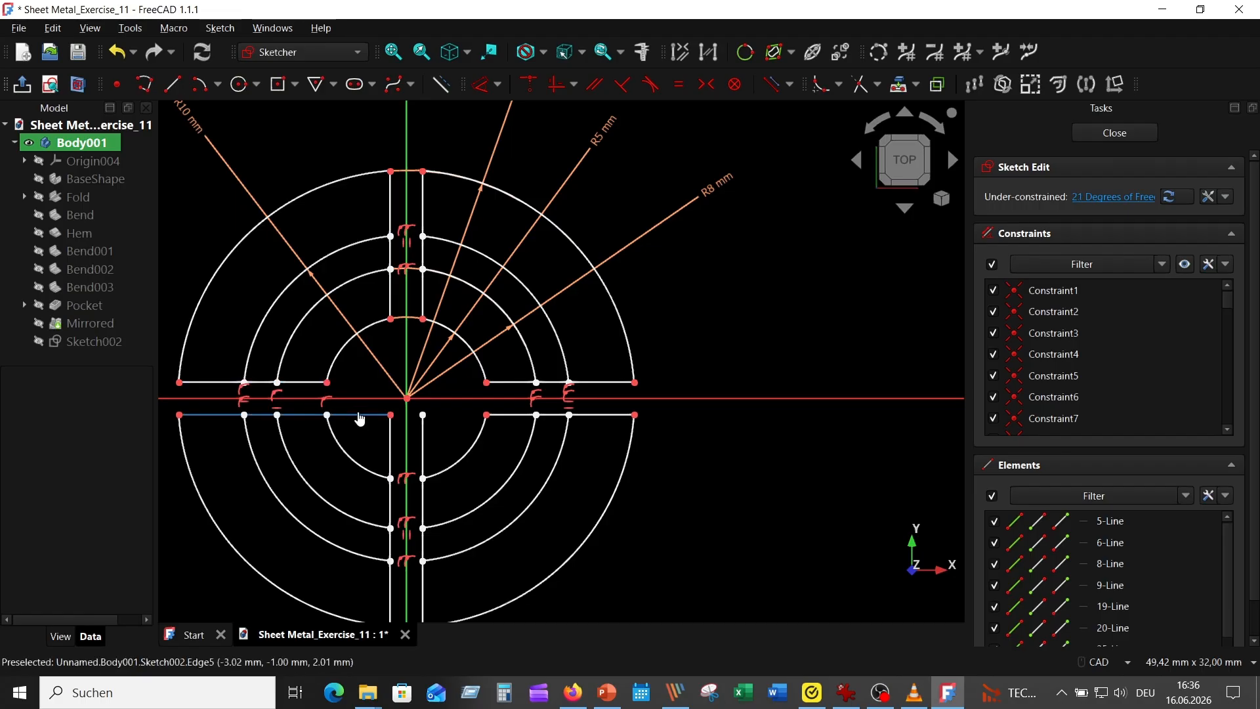
click(361, 416)
click(390, 437)
click(423, 448)
right_click(438, 443)
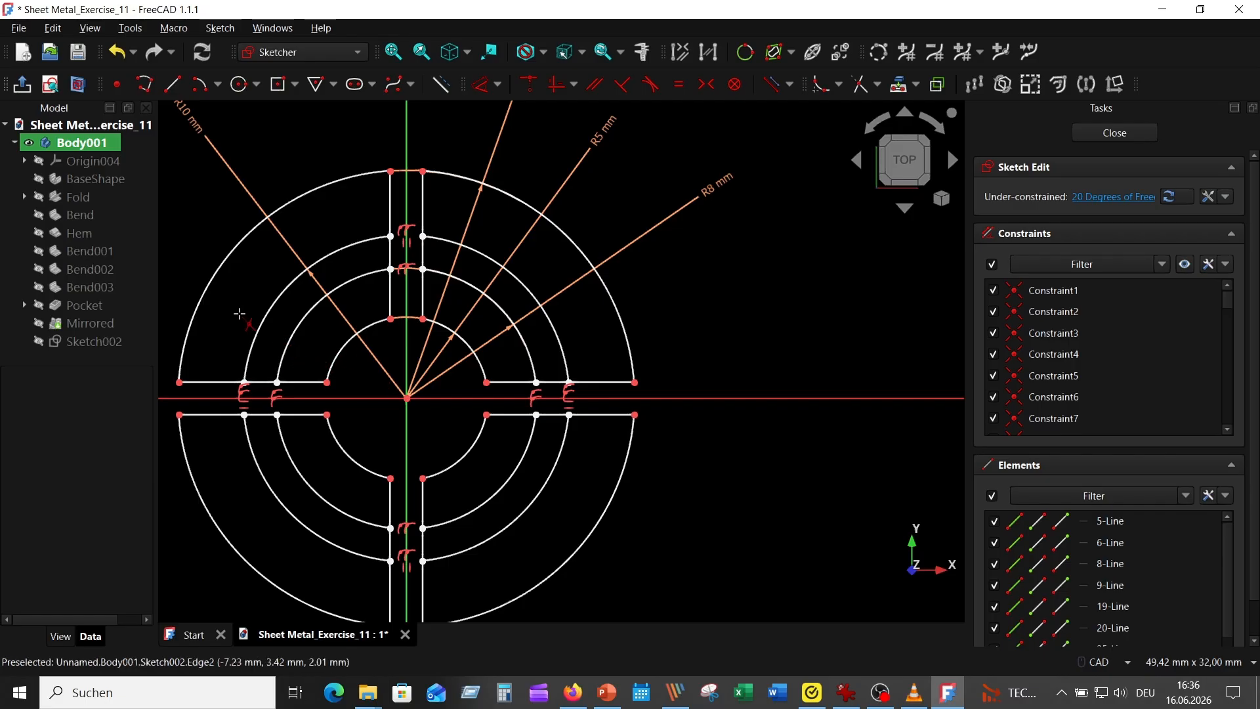
Step: Trim the rectangle line segments in the gap between the R8 and R10 circles on the upper, right and lower arms
click(260, 381)
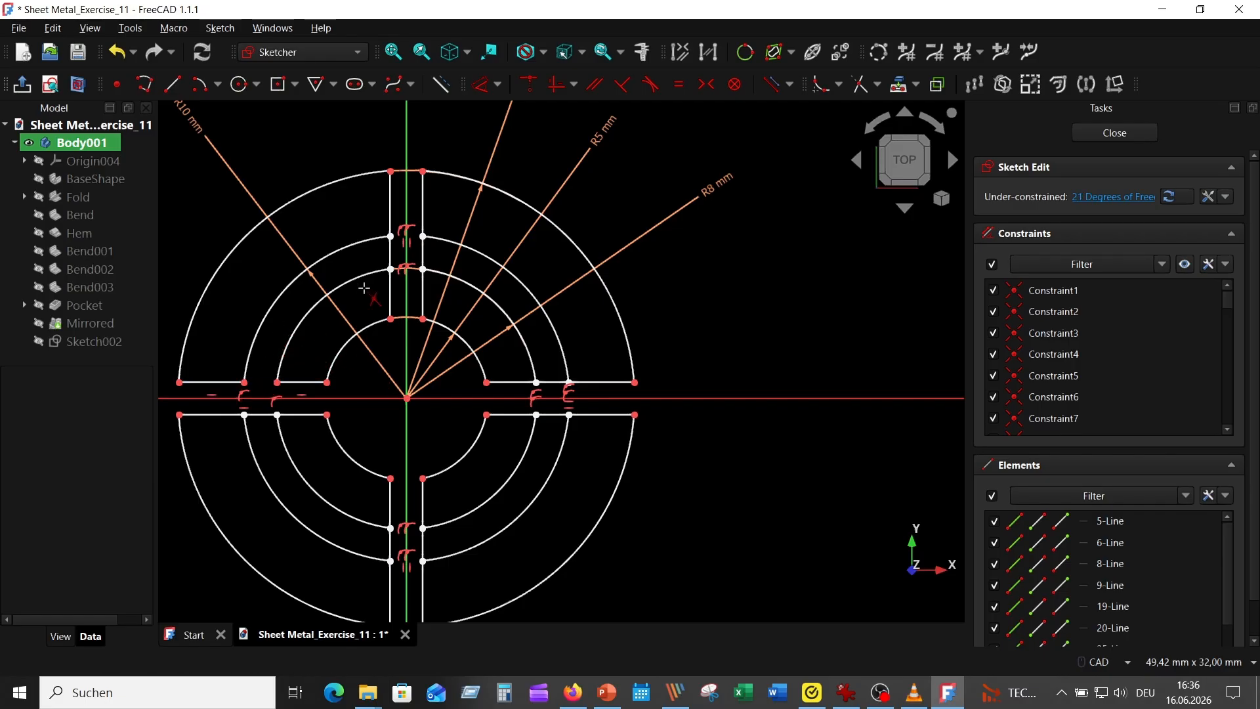
click(392, 258)
click(422, 255)
click(553, 383)
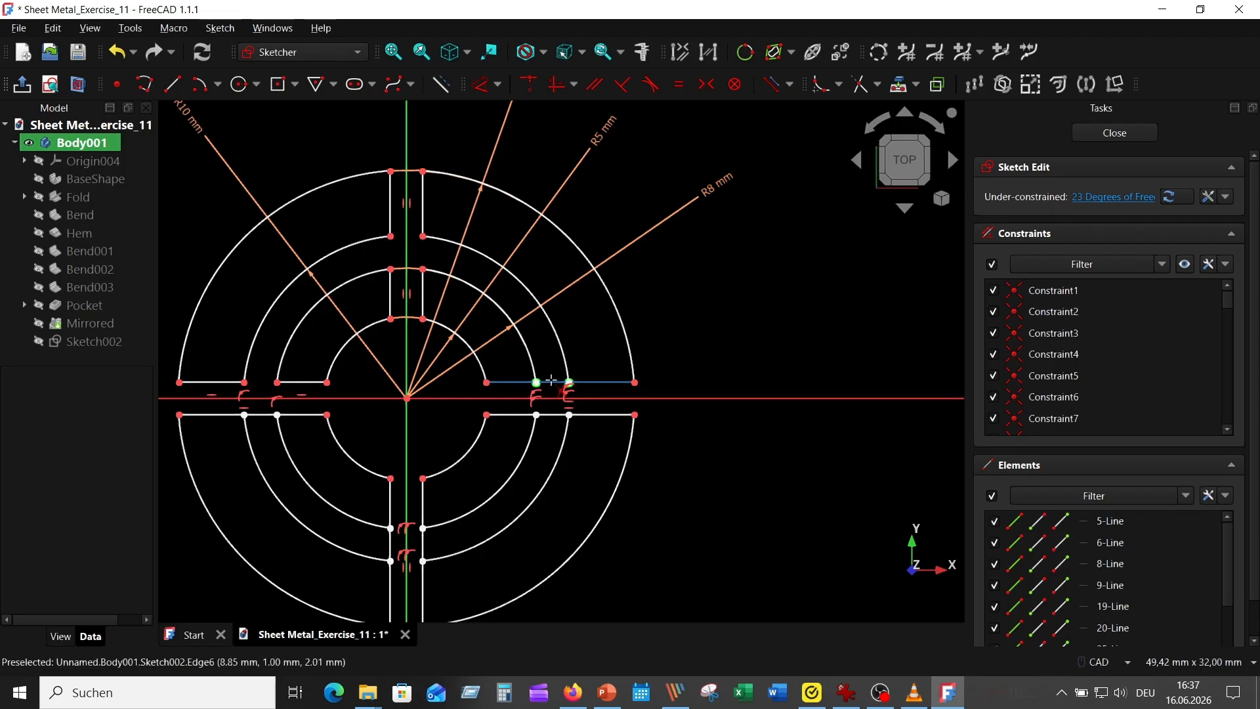
click(553, 414)
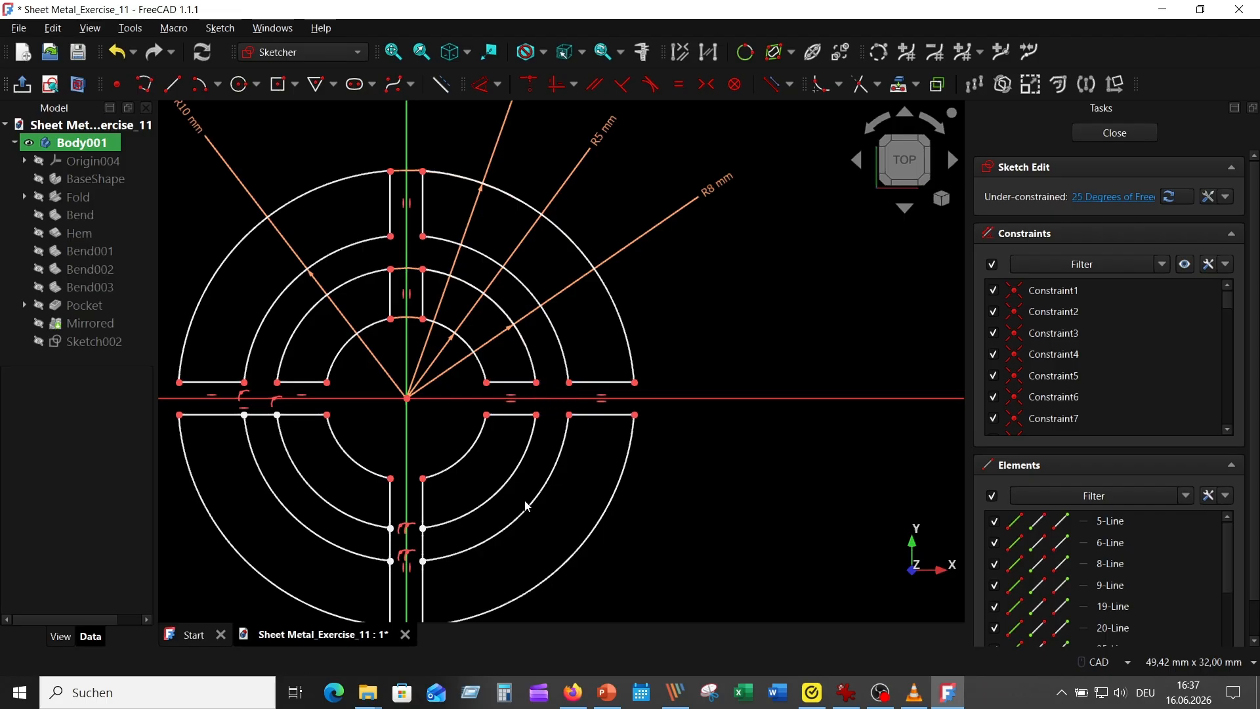
click(423, 545)
click(391, 545)
Step: Trim the last line segment between the R8 and R10 circles on the lower side of the left arm
scroll(651, 599, down, 2)
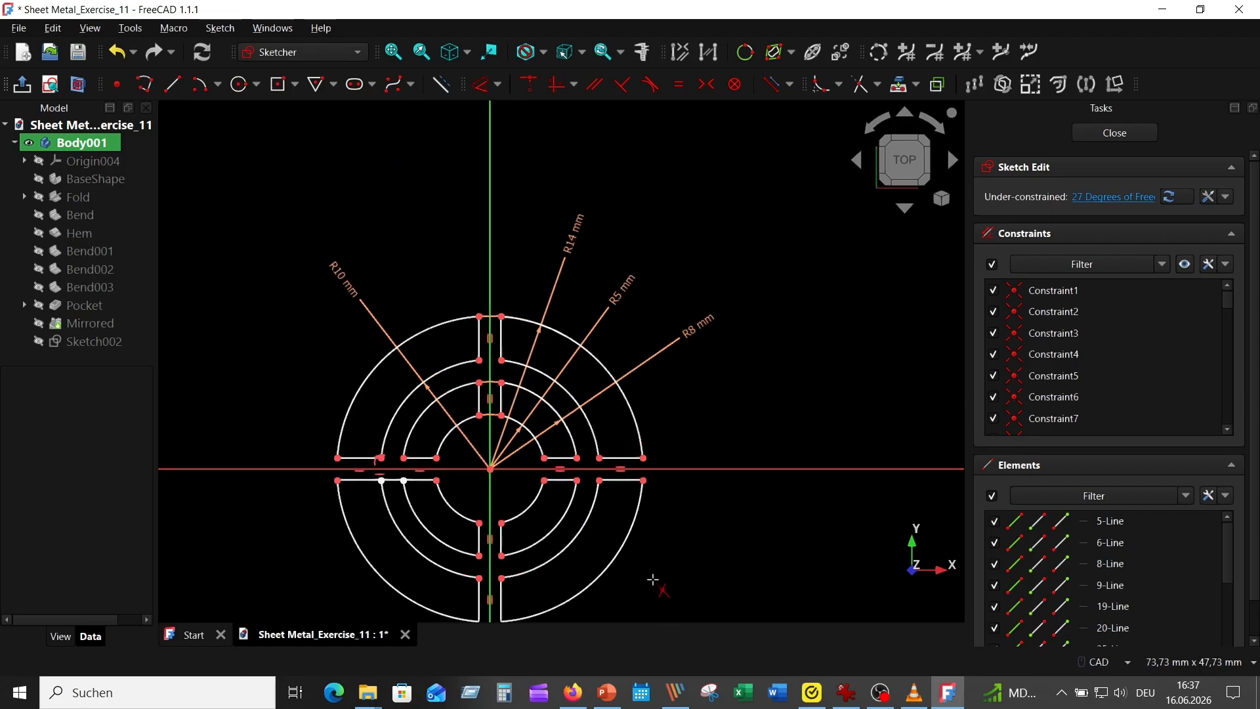
middle_drag(653, 580, 644, 478)
scroll(590, 443, up, 1)
scroll(441, 296, up, 2)
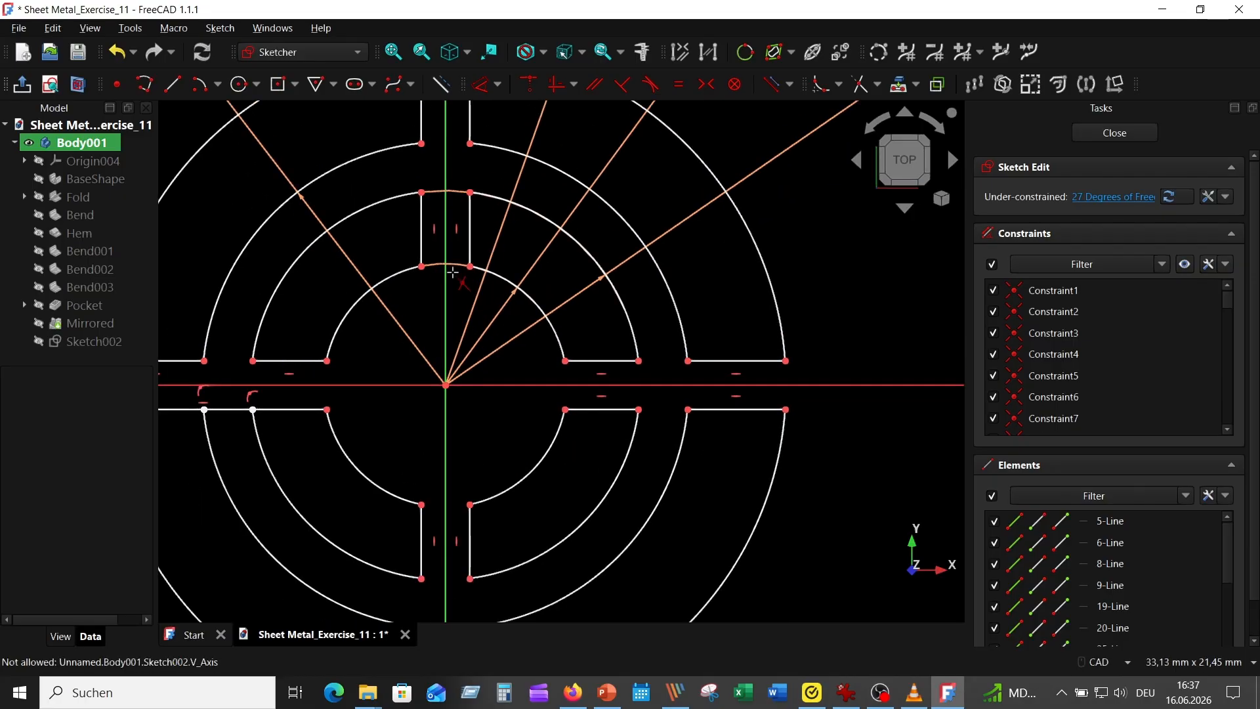
scroll(458, 215, down, 3)
scroll(365, 329, up, 2)
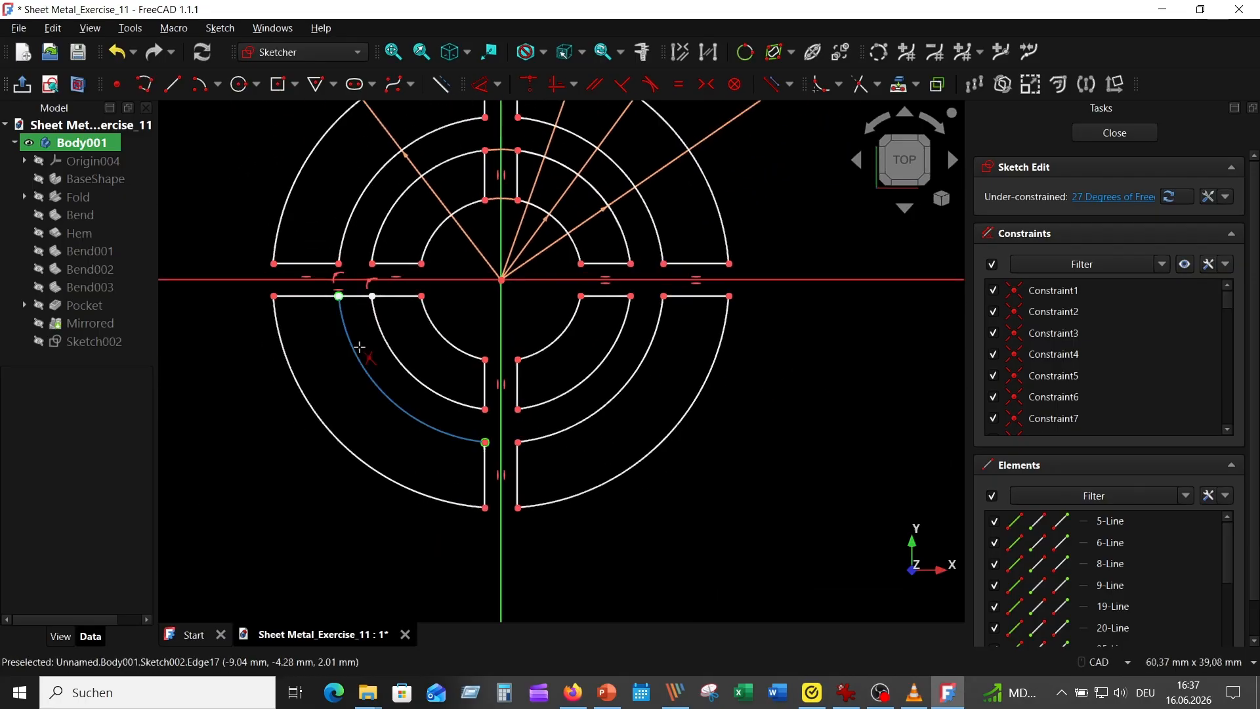
click(371, 308)
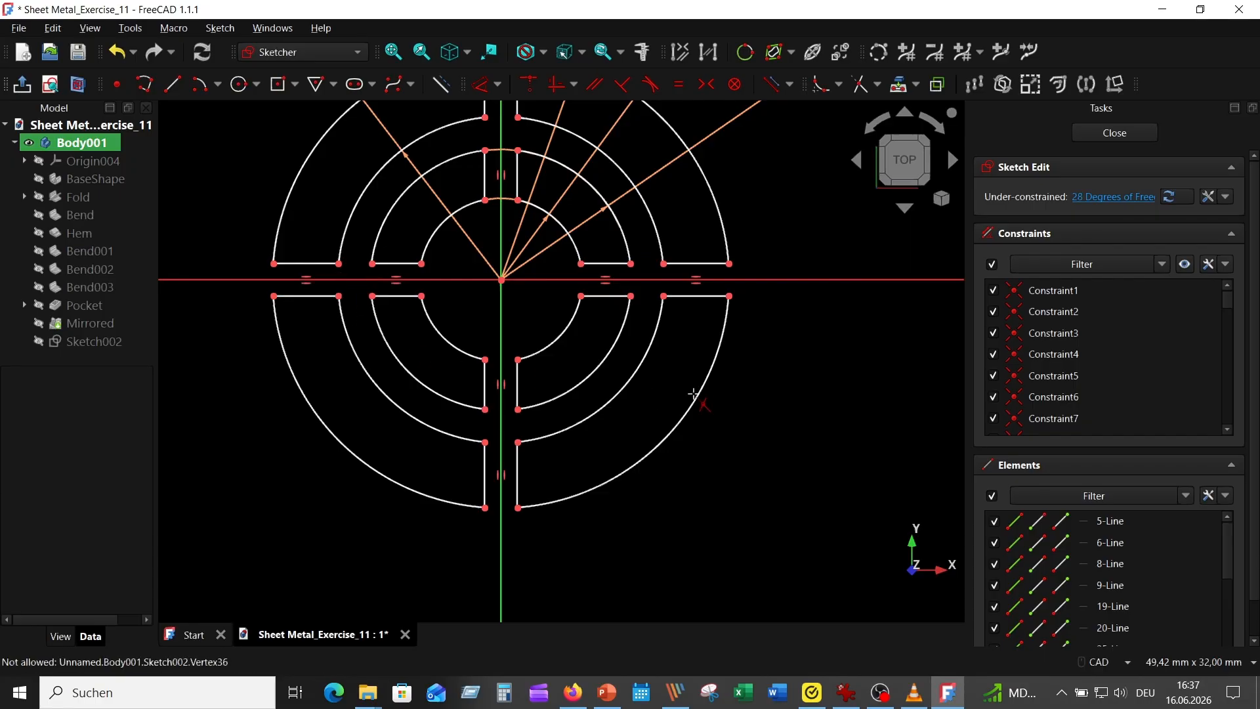
Step: Close the vent sketch and pocket its ring segments 5 mm, one-sided, through the base plate
scroll(243, 354, down, 3)
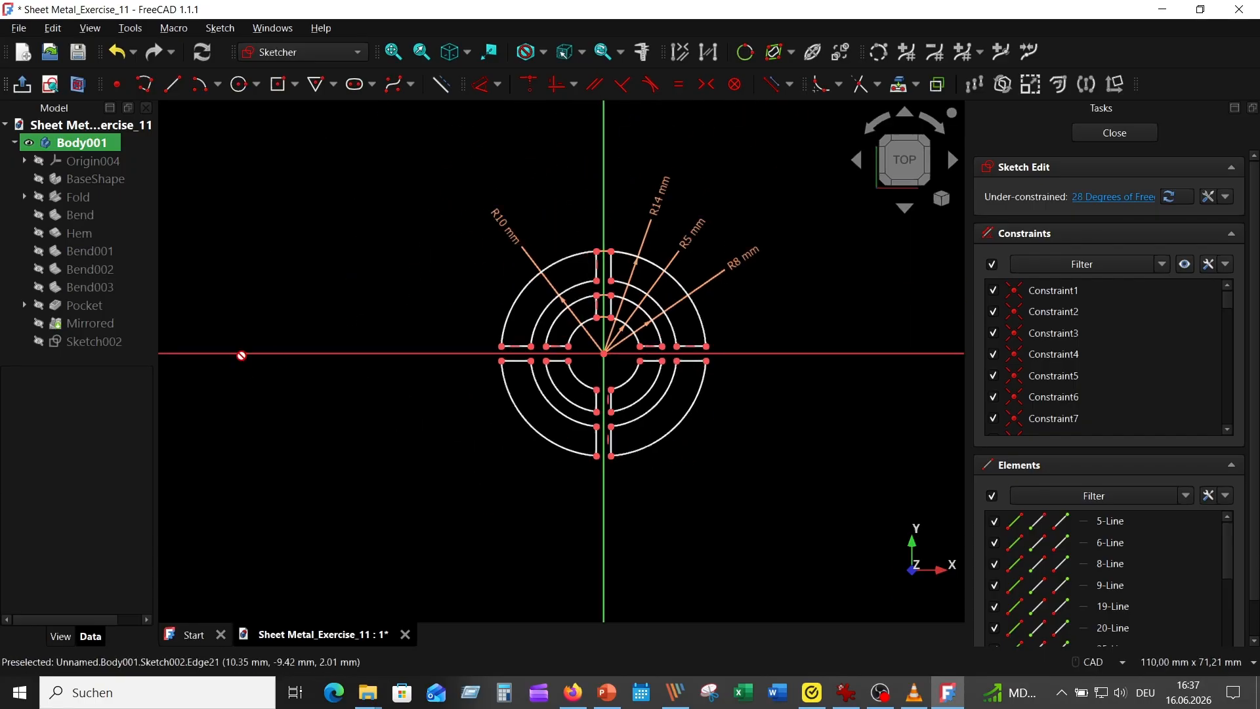
click(1124, 132)
scroll(573, 482, up, 3)
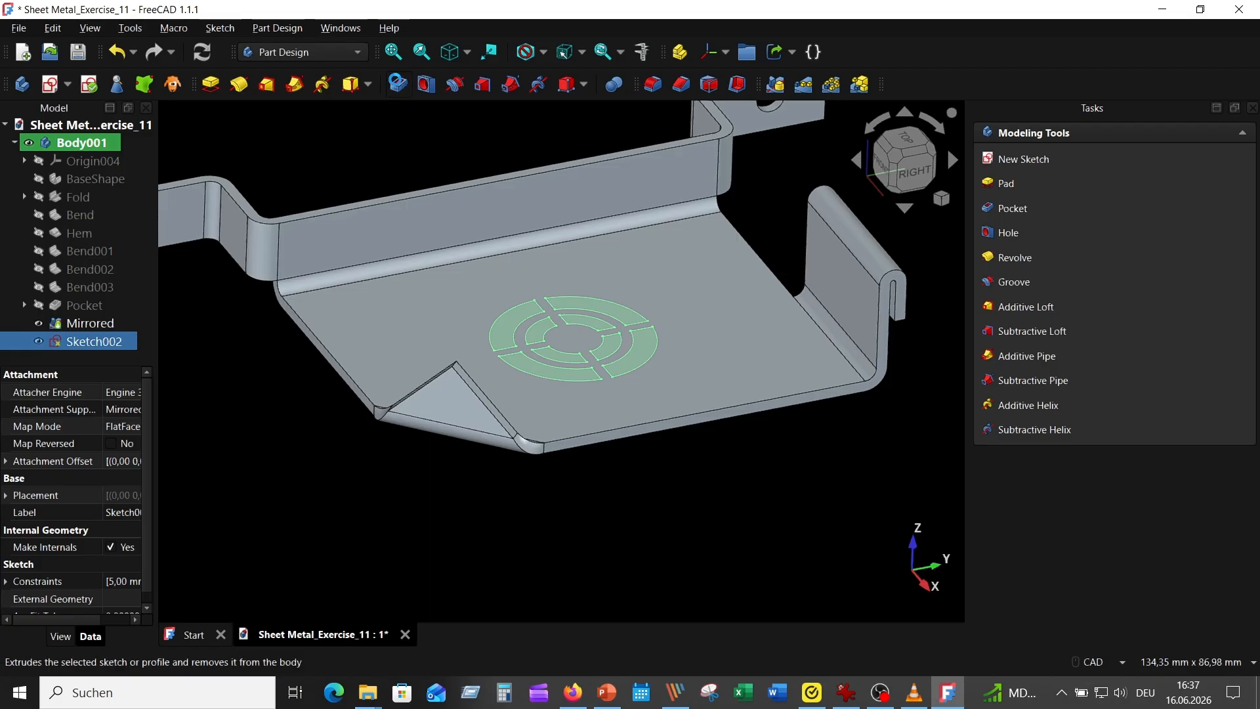
click(397, 86)
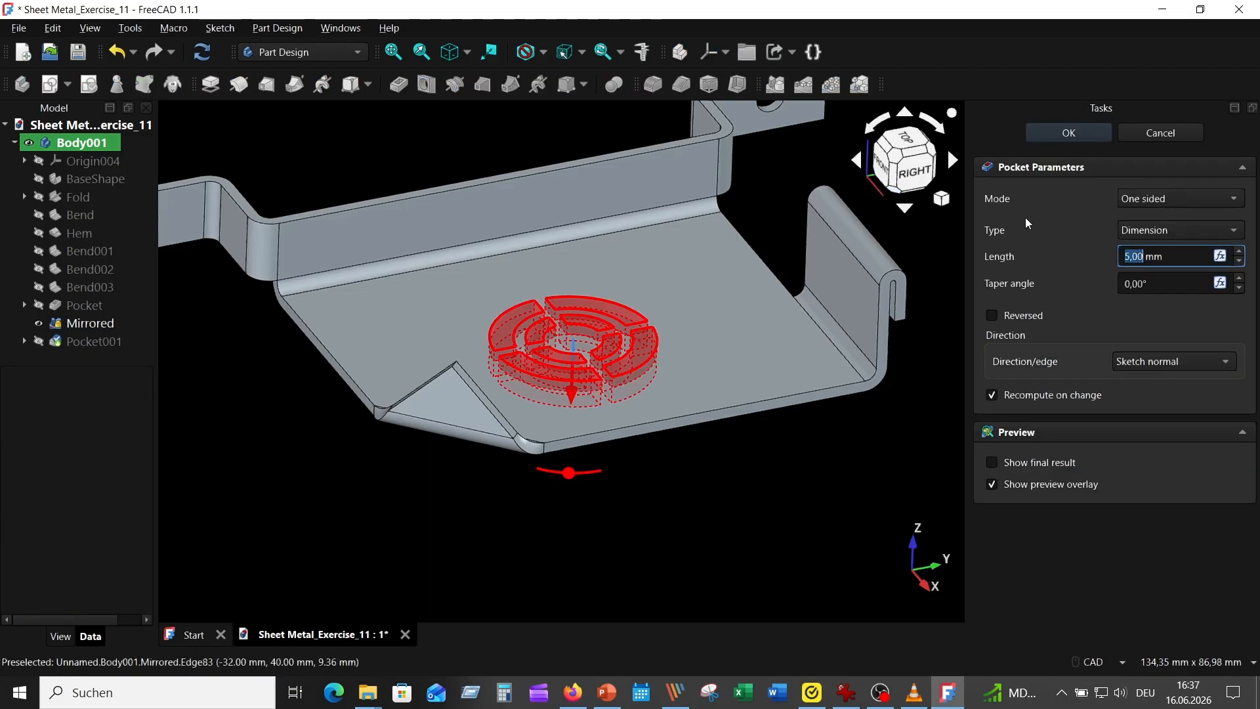
click(1069, 132)
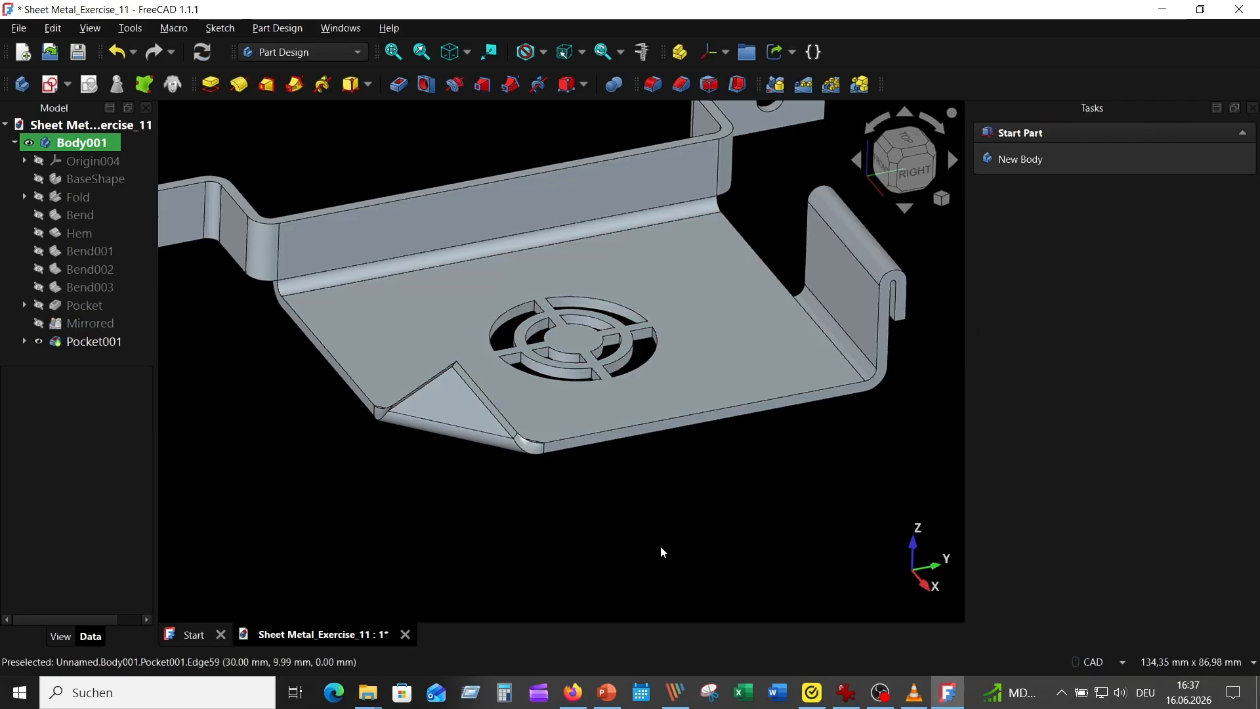
middle_drag(669, 544, 721, 501)
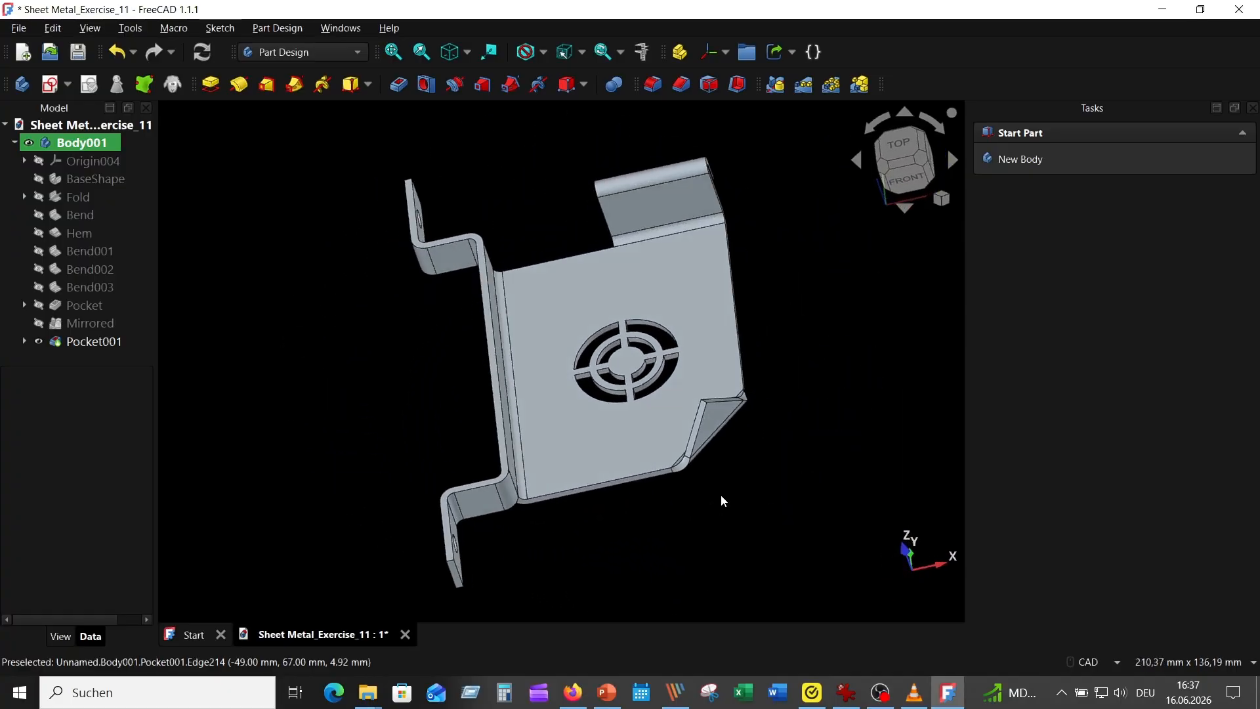
click(455, 57)
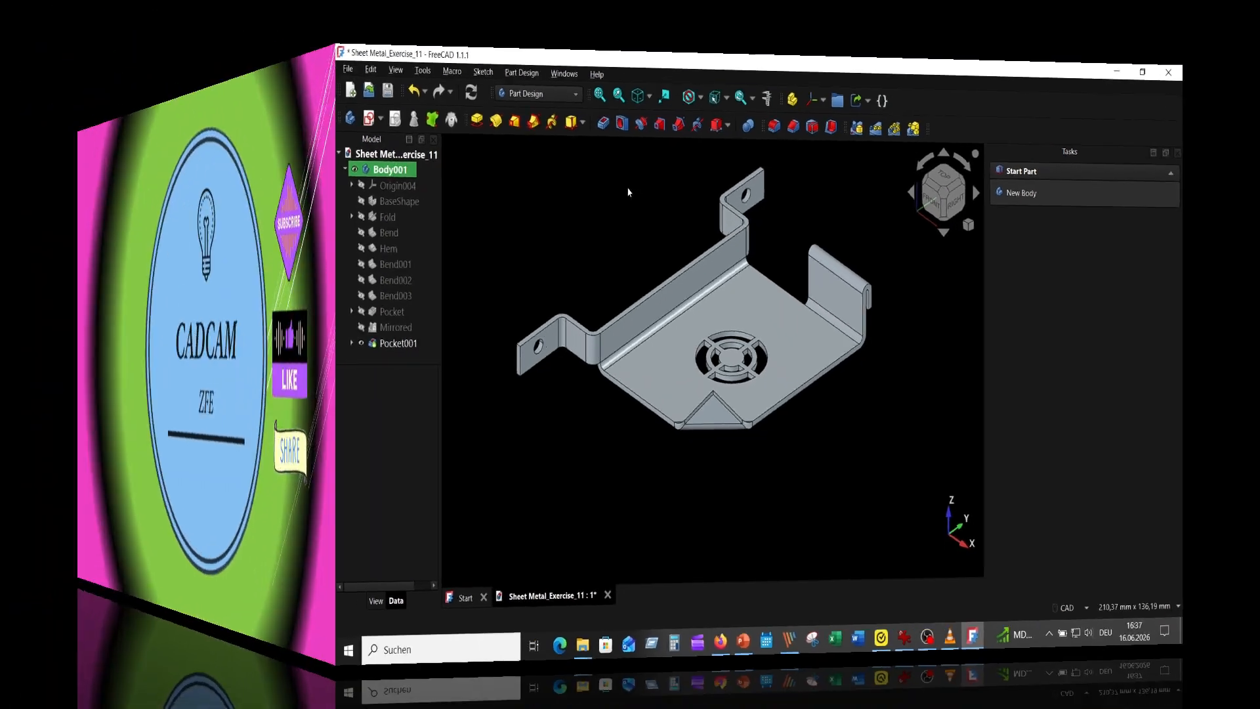